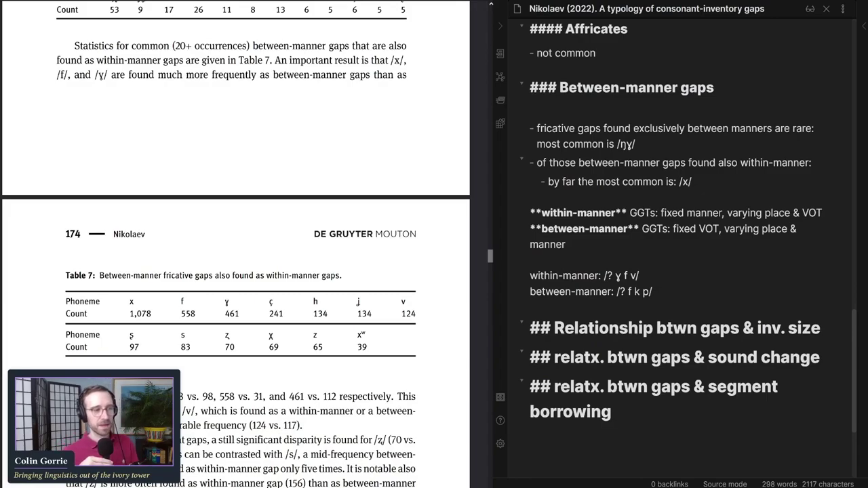
# Step: Examine the within-manner example /? ɣ f v/ in the notes, highlighting its individual segments
pyautogui.click(601, 275)
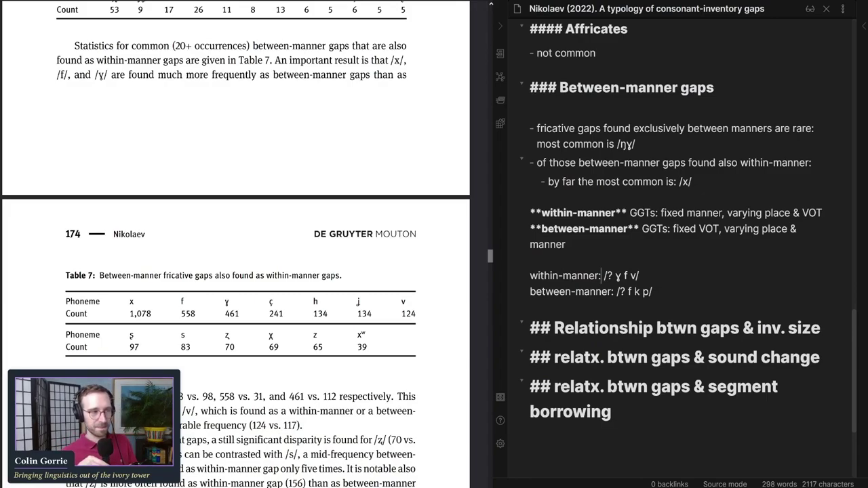
pyautogui.moveTo(637, 275); pyautogui.dragTo(615, 275)
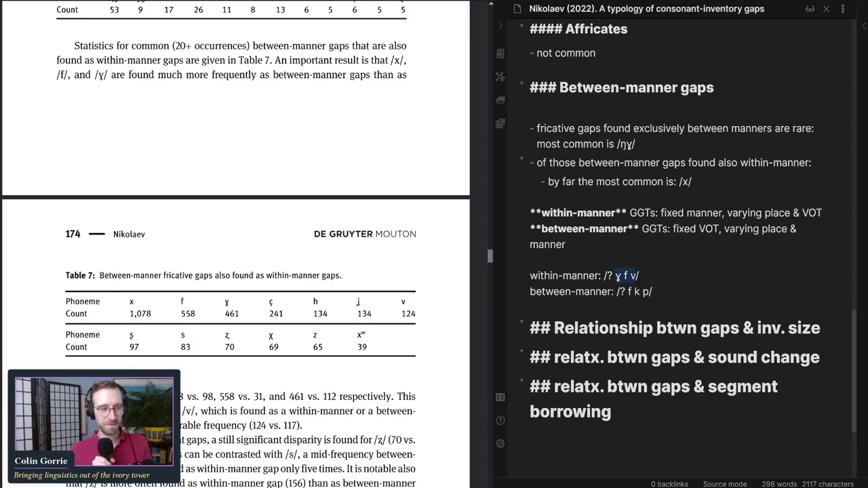
pyautogui.click(612, 275)
pyautogui.moveTo(530, 275); pyautogui.dragTo(614, 275)
pyautogui.click(606, 275)
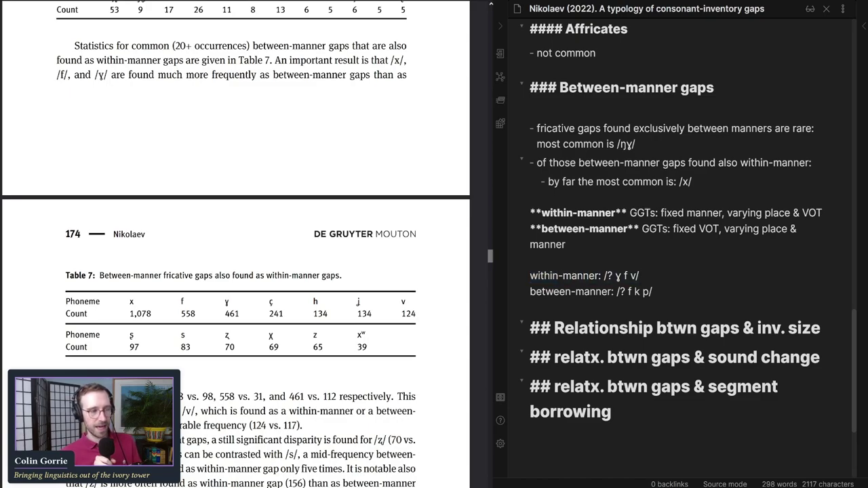
pyautogui.moveTo(637, 275); pyautogui.dragTo(623, 275)
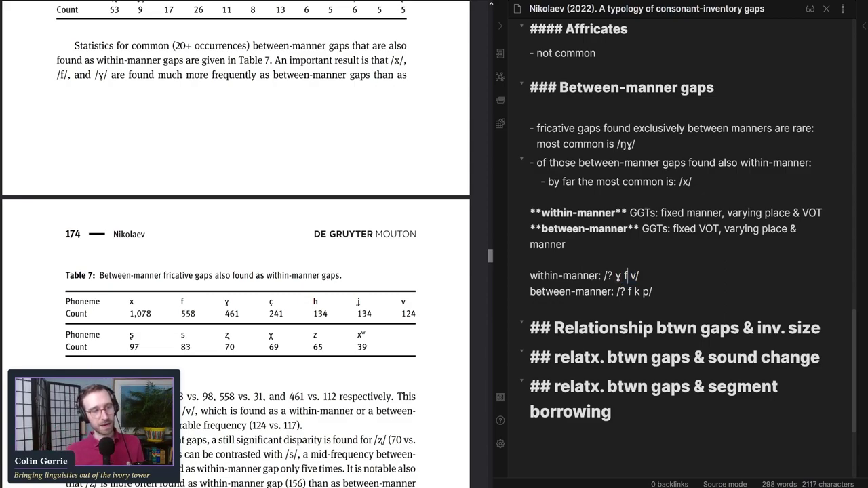
pyautogui.click(621, 276)
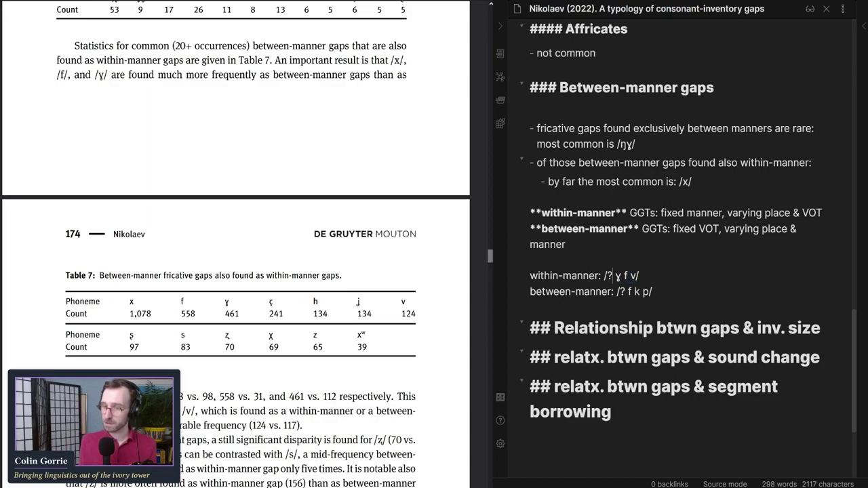
pyautogui.moveTo(639, 276); pyautogui.dragTo(529, 275)
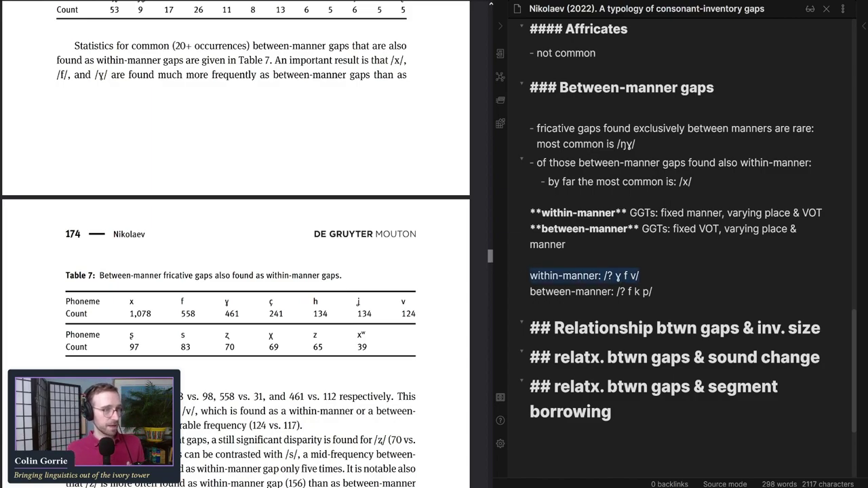
pyautogui.click(595, 292)
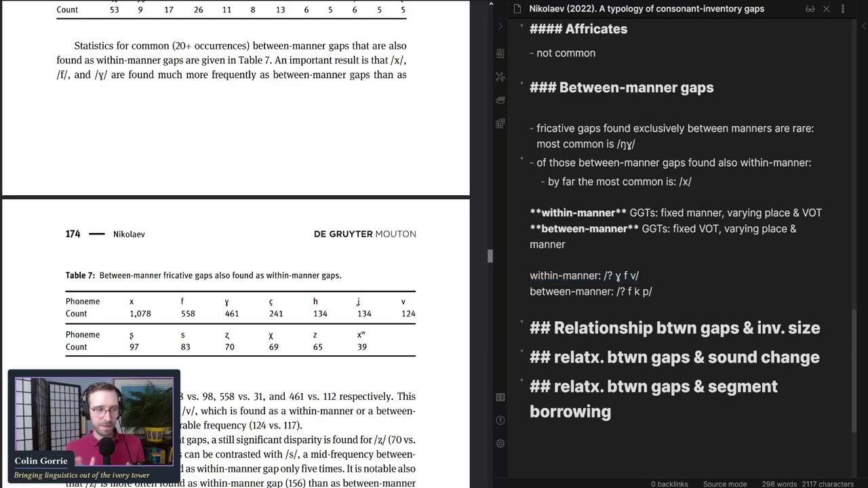
# Step: Relabel the /? f k p/ example line in the notes as "between-manner/within-voicing"
pyautogui.tripleClick(556, 292)
pyautogui.moveTo(611, 292); pyautogui.dragTo(529, 292)
pyautogui.hotkey('ctrl', 'x')
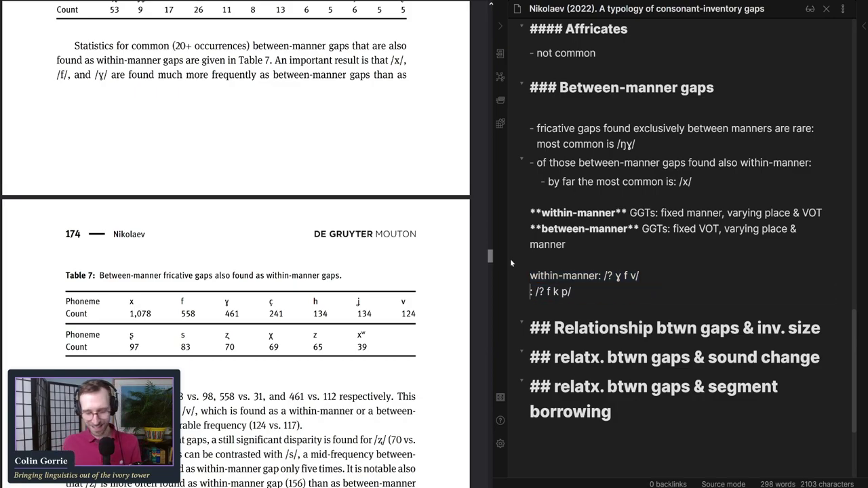
pyautogui.write('within-cvo')
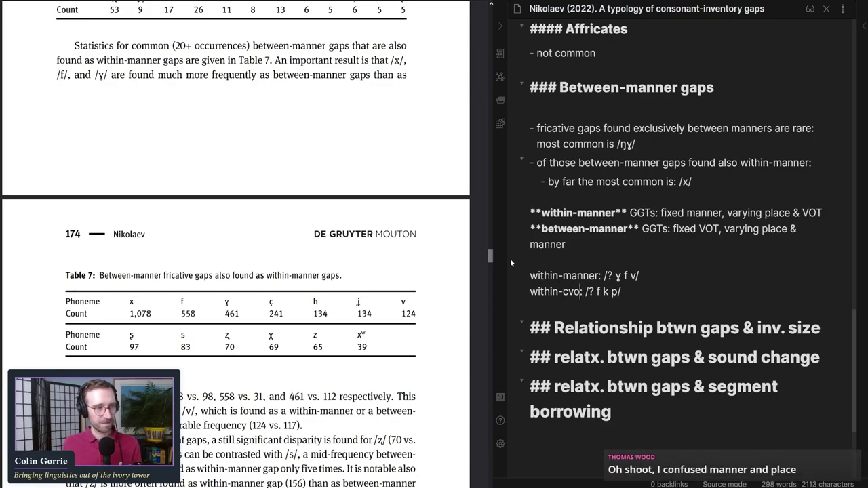
pyautogui.press('BackSpace')
pyautogui.press('BackSpace')
pyautogui.press('BackSpace')
pyautogui.write('voicing')
pyautogui.press('Home')
pyautogui.write('between-m')
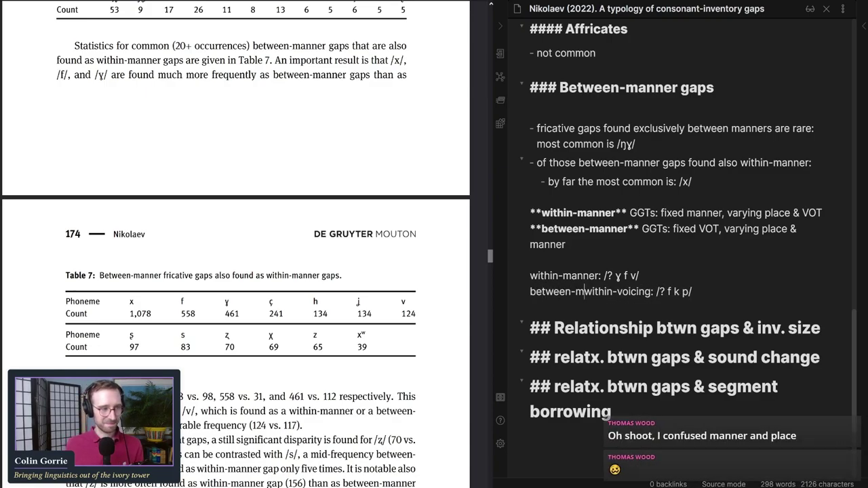
pyautogui.write('anner/')
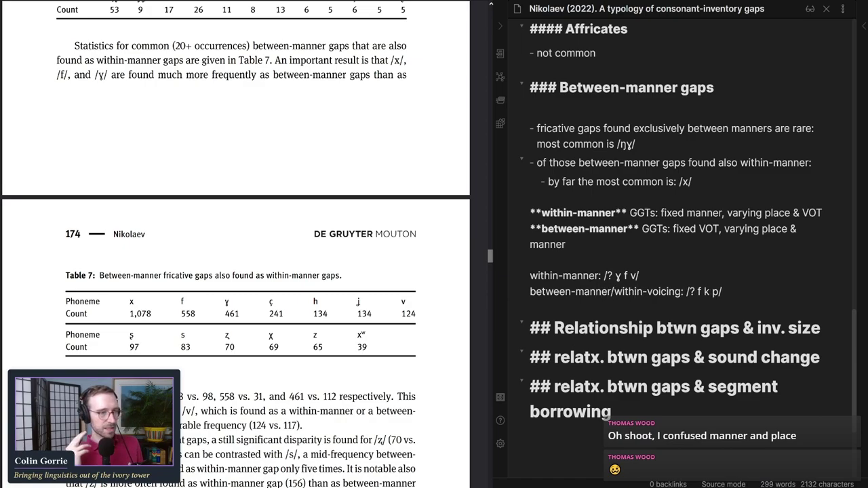
# Step: Examine the between-manner GGT definition alongside the segments of the /? f k p/ example
pyautogui.click(590, 228)
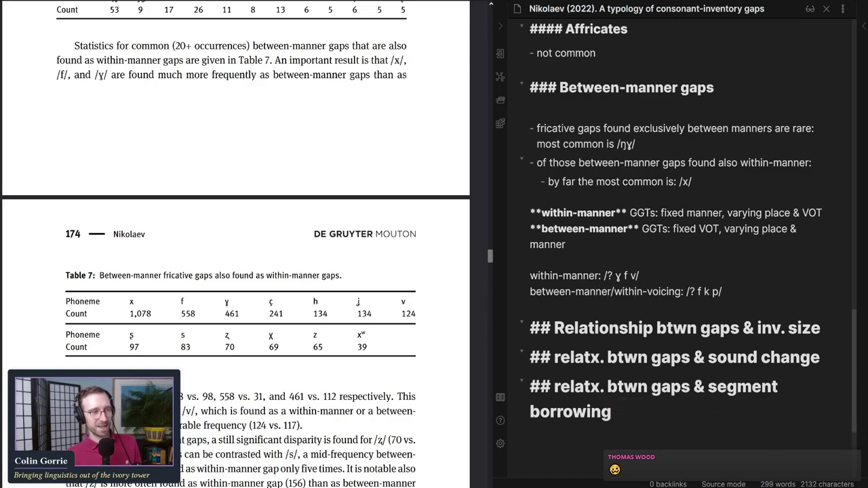
pyautogui.click(690, 228)
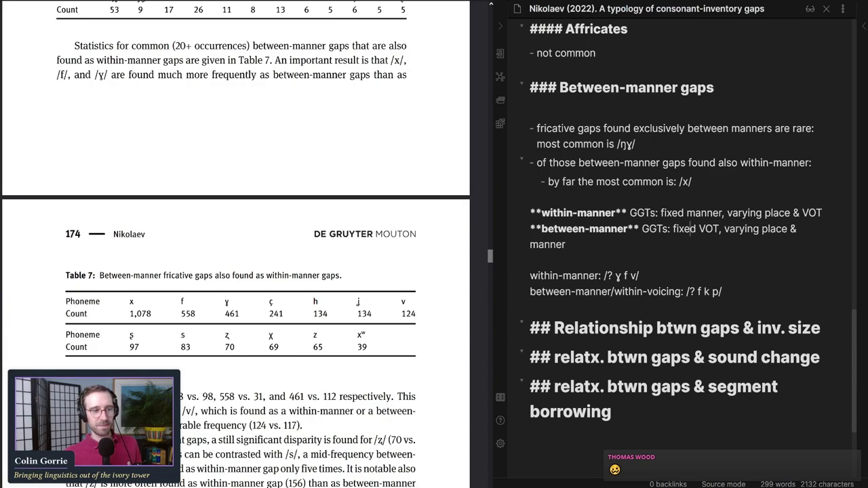
pyautogui.moveTo(697, 291)
pyautogui.mouseDown()
pyautogui.moveTo(718, 292)
pyautogui.moveTo(686, 292)
pyautogui.mouseUp()
pyautogui.click(565, 244)
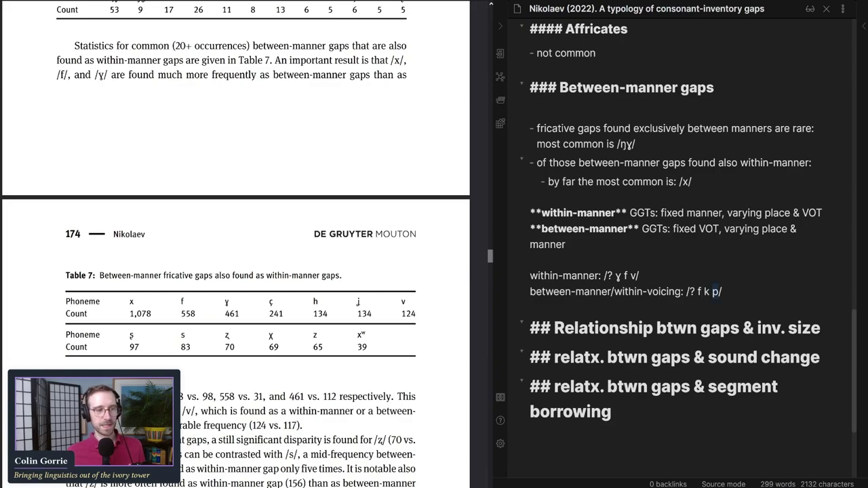
pyautogui.click(701, 292)
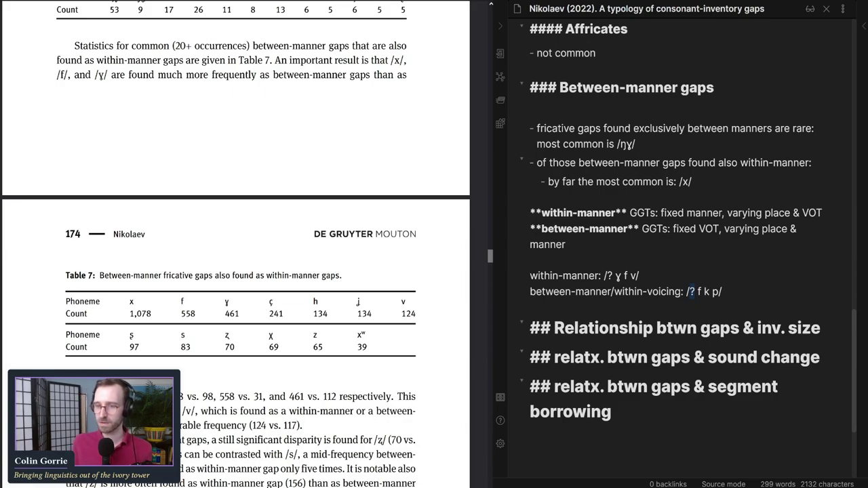
pyautogui.click(530, 260)
pyautogui.moveTo(722, 306); pyautogui.dragTo(695, 291)
pyautogui.click(695, 291)
# Step: Annotate the between-manner example with "<= more common" and the within-manner example with "<= less common for /x/ gap"
pyautogui.click(722, 292)
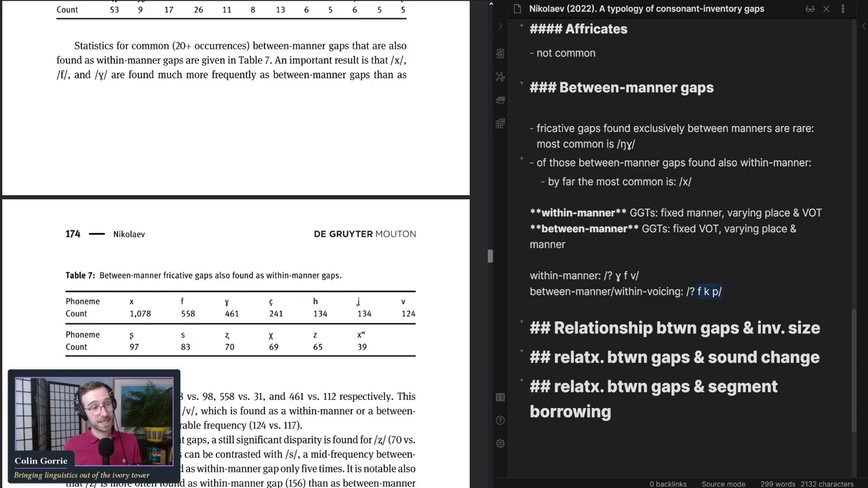
pyautogui.write('<= more common')
pyautogui.press('Up')
pyautogui.write('<= less common for /x/ gap')
pyautogui.press('Down')
pyautogui.press('Down')
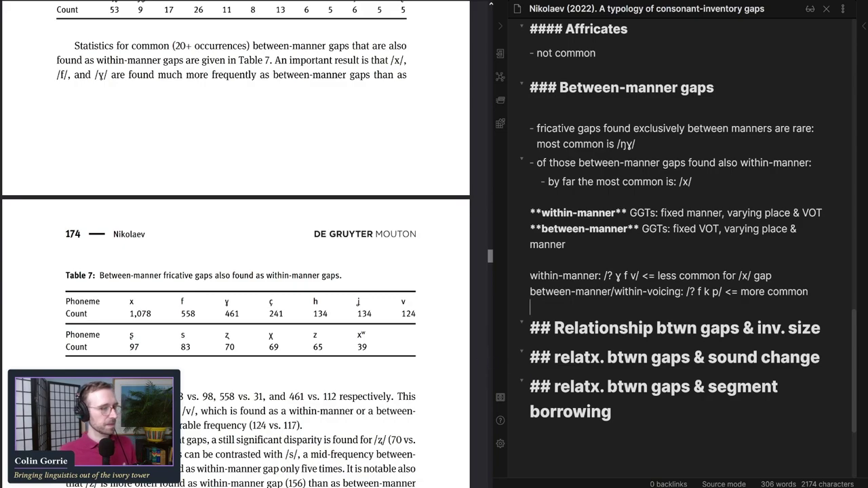
# Step: Remove the blank line under the Between-manner gaps heading and add an "other common gaps:" line below the two annotated examples
pyautogui.scroll(-3, 186, 367)
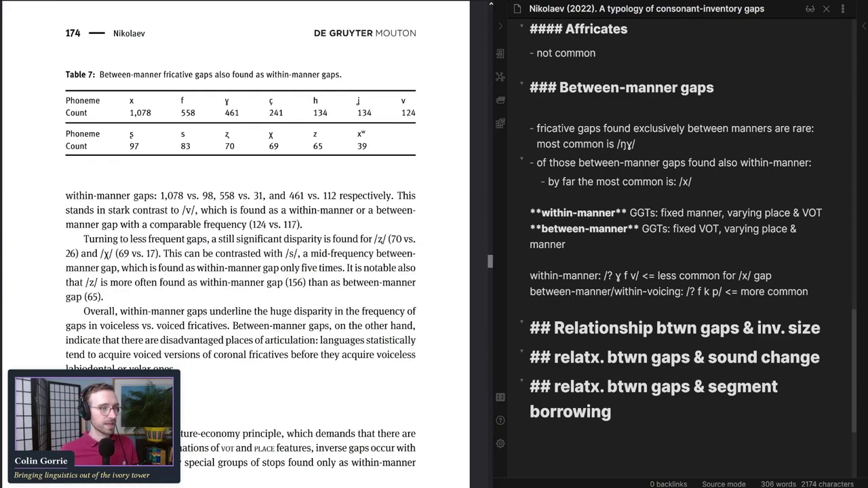
pyautogui.press('BackSpace')
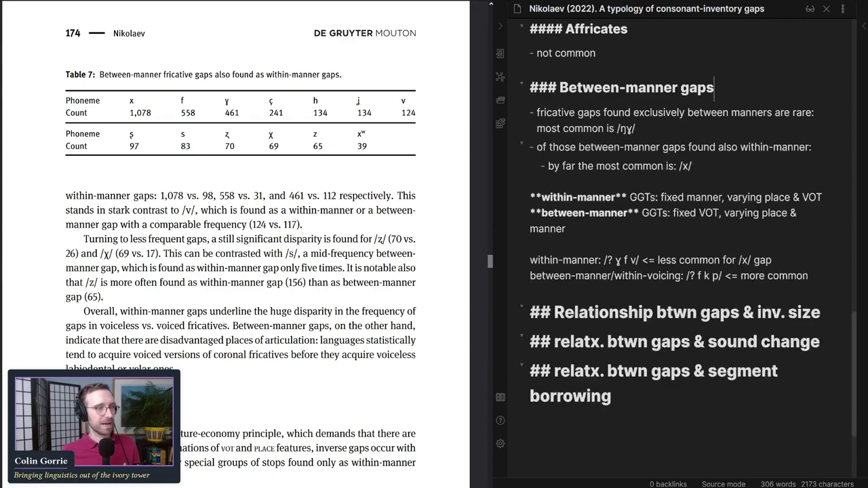
pyautogui.press('Return')
pyautogui.press('Return')
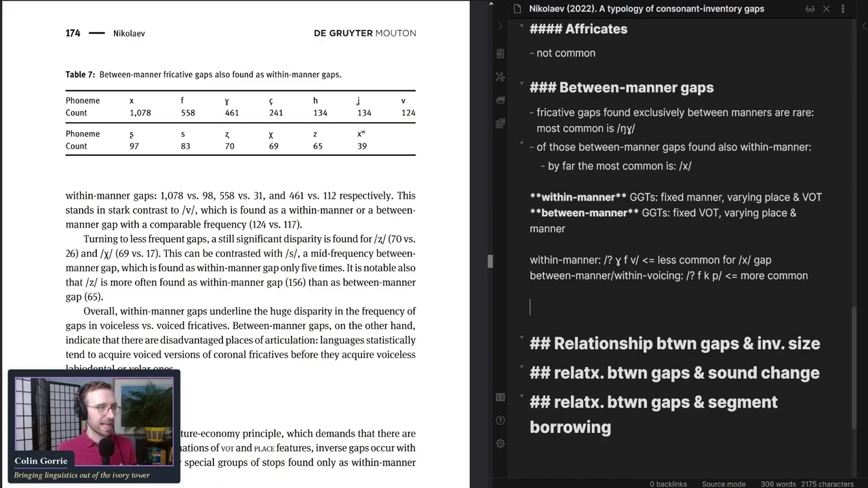
pyautogui.write('o')
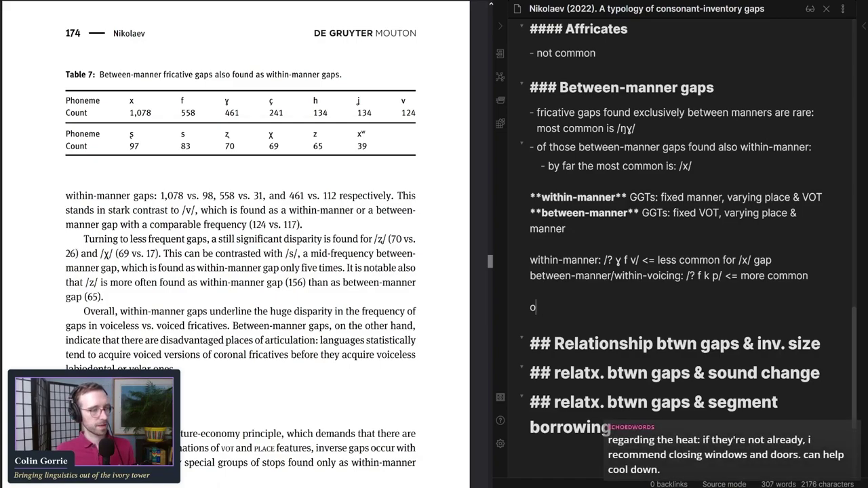
pyautogui.write('ther common gaps:')
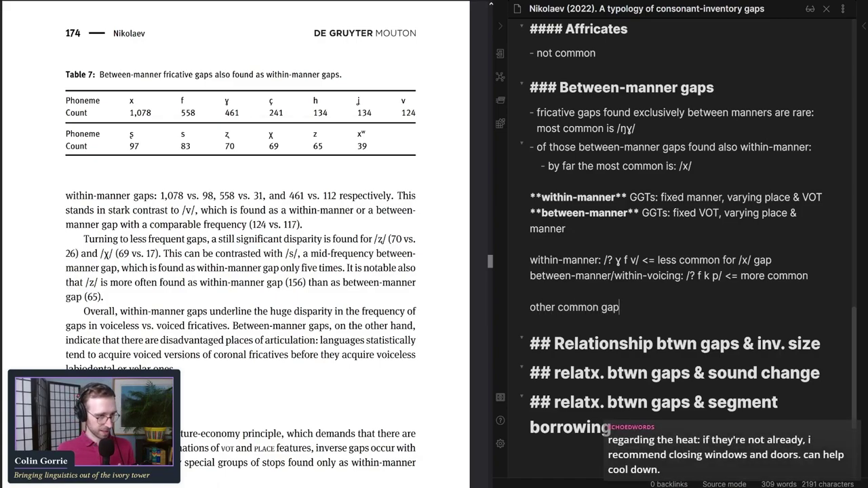
# Step: Insert a level-four "#### Fricatives" heading directly under the Between-manner gaps heading
pyautogui.click(714, 88)
pyautogui.press('Return')
pyautogui.press('Return')
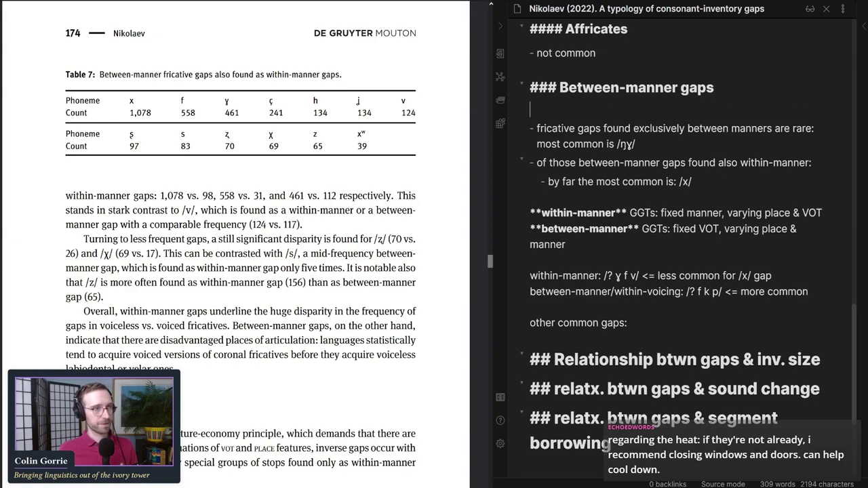
pyautogui.write('### Fr')
pyautogui.press('Home')
pyautogui.write('#')
pyautogui.press('End')
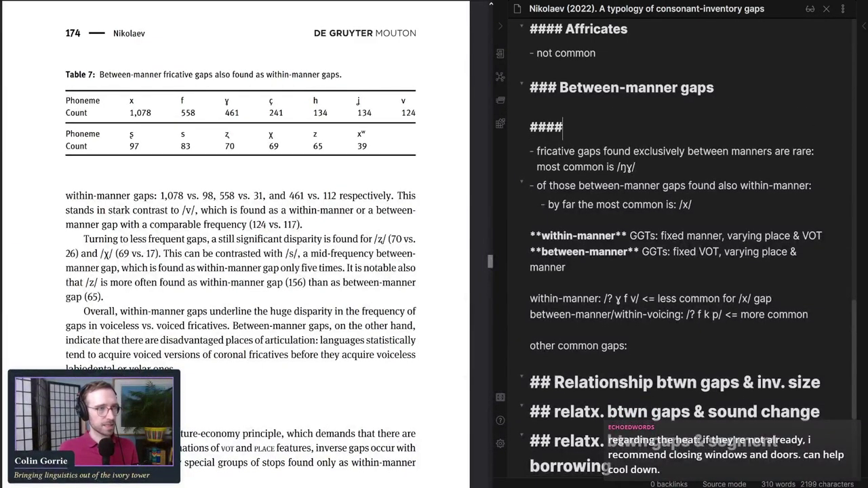
pyautogui.write('icatives')
# Step: Start a bullet under "other common gaps:" listing /f/ /ɣ/ /ç/, copying the special symbols from Table 7 of the paper
pyautogui.press('Return')
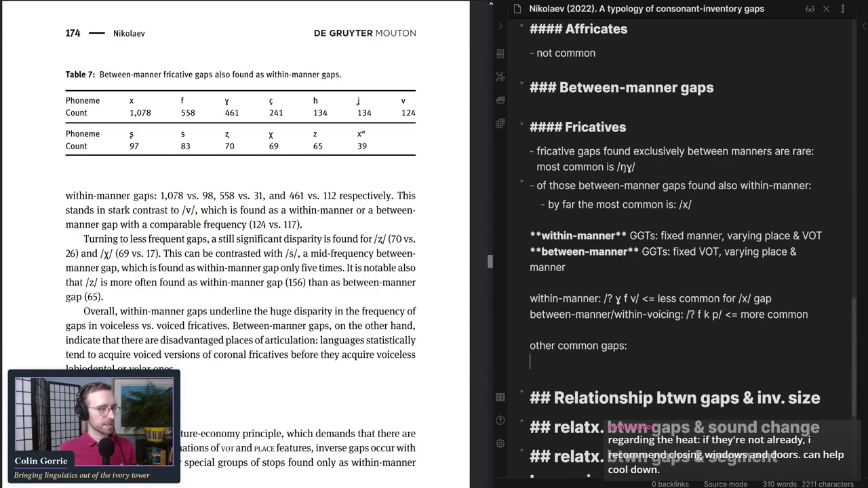
pyautogui.write('- /f/ /')
pyautogui.hotkey('ctrl', 'v')
pyautogui.write('/')
pyautogui.doubleClick(270, 102)
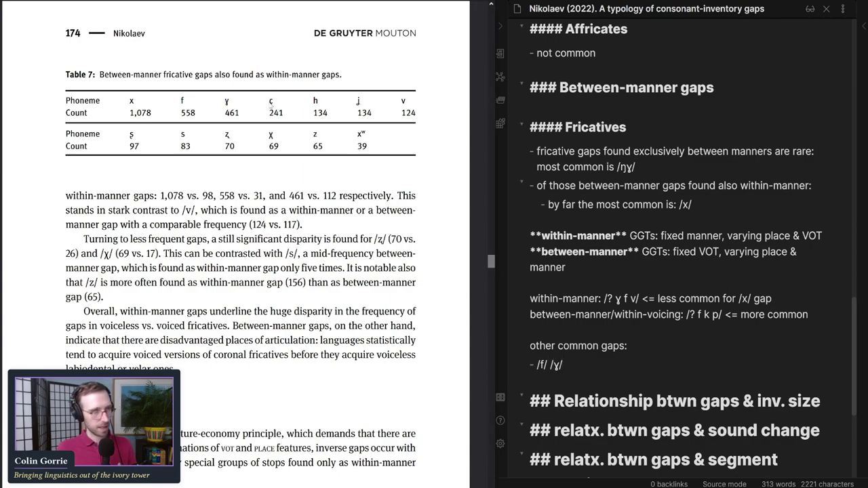
pyautogui.write('/')
pyautogui.hotkey('ctrl', 'v')
pyautogui.write('/')
# Step: Copy the h phoneme from Table 7 and append it as /h/ to the common gaps bullet
pyautogui.doubleClick(315, 101)
pyautogui.click(627, 346)
pyautogui.click(579, 364)
pyautogui.write('/')
pyautogui.hotkey('ctrl', 'c')
pyautogui.hotkey('ctrl', 'v')
pyautogui.write('/')
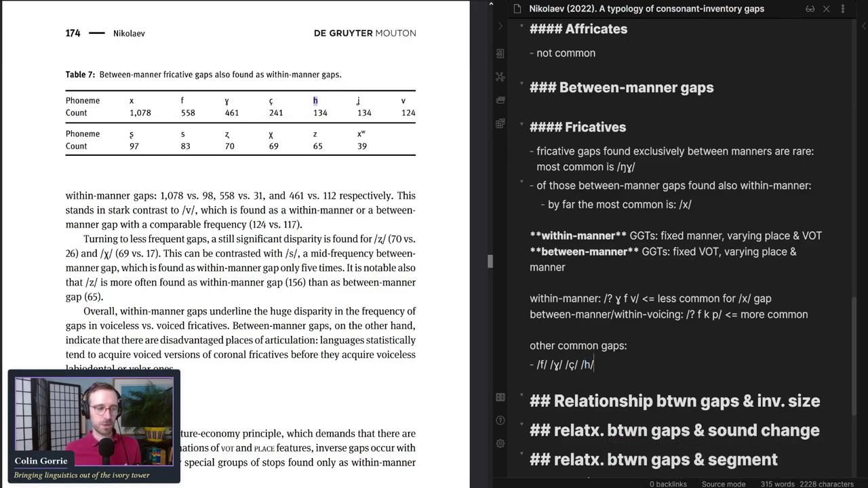
# Step: Extend the common gaps bullet with /ʝ/, copied from Table 7, and /v/
pyautogui.press('Return')
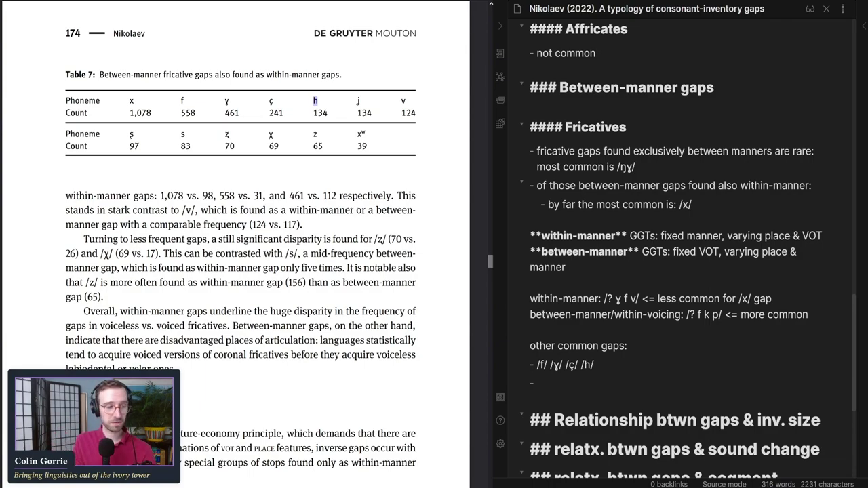
pyautogui.scroll(-3, 274, 294)
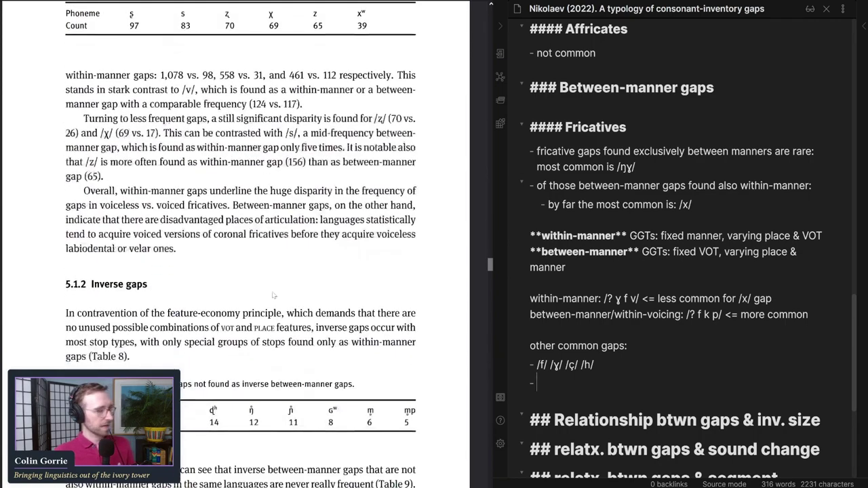
pyautogui.scroll(2, 273, 294)
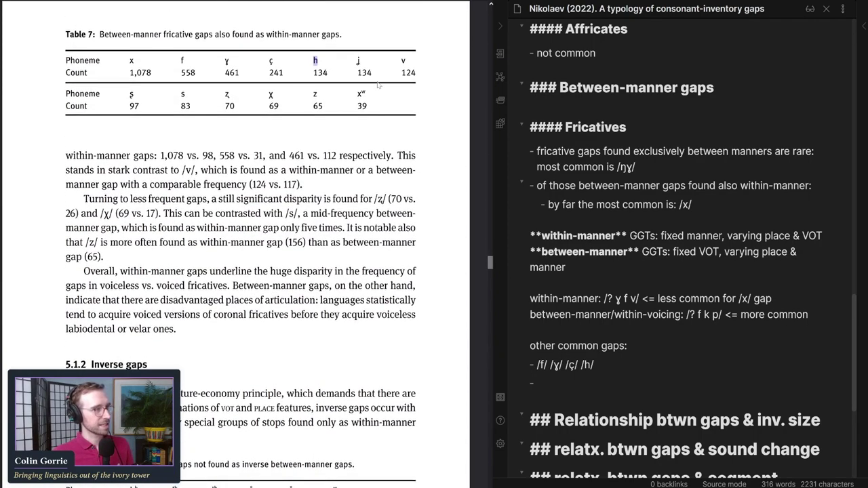
pyautogui.doubleClick(358, 61)
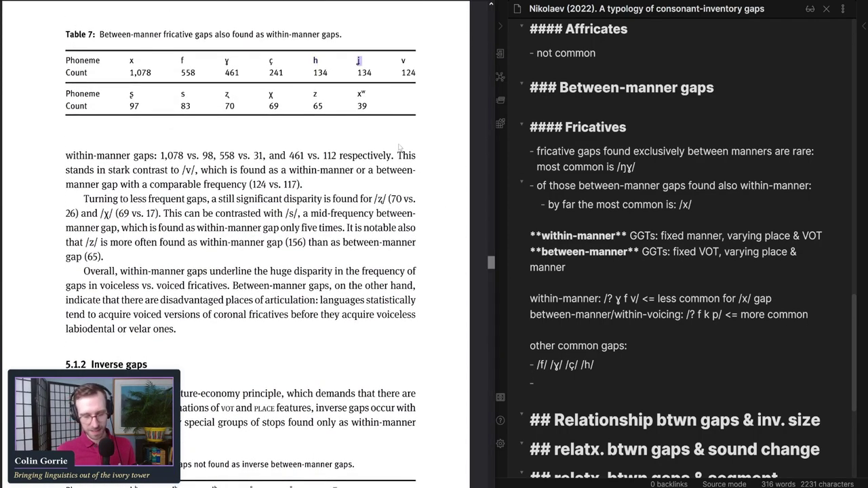
pyautogui.click(594, 364)
pyautogui.write('/')
pyautogui.hotkey('ctrl', 'v')
pyautogui.write('/ /v/')
# Step: Remove the empty bullet below the list of other common gaps
pyautogui.scroll(-2, 241, 244)
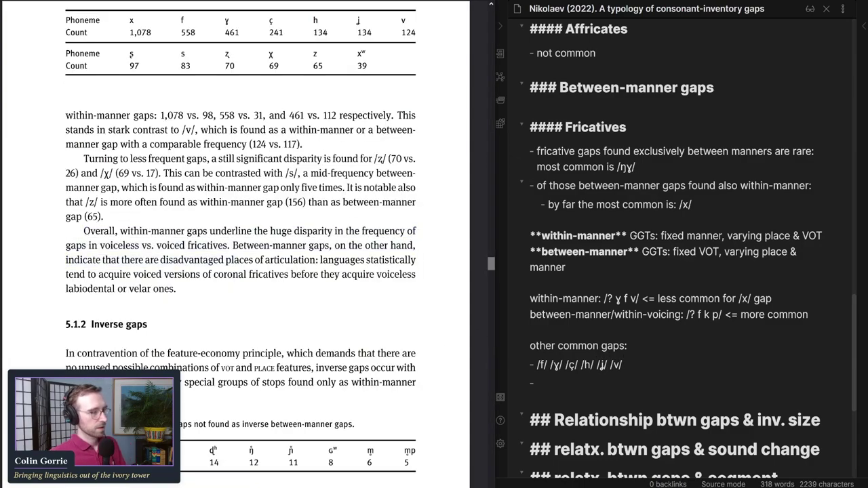
pyautogui.press('Down')
pyautogui.press('Down')
pyautogui.press('Up')
pyautogui.press('BackSpace')
pyautogui.press('BackSpace')
pyautogui.scroll(-1, 682, 244)
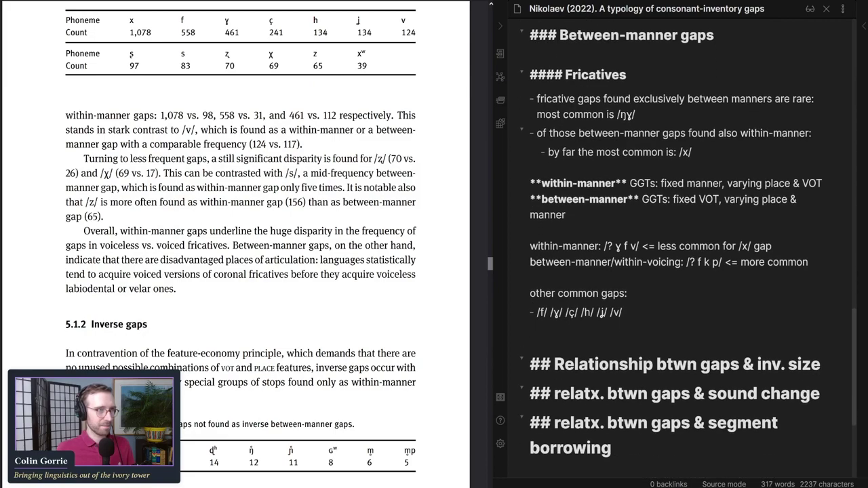
# Step: Below the common gaps bullet, write "Conclusion: biased against places of articulation, i.e. more likely to acquire voiced coronal fricative"
pyautogui.press('Return')
pyautogui.write('Conclu')
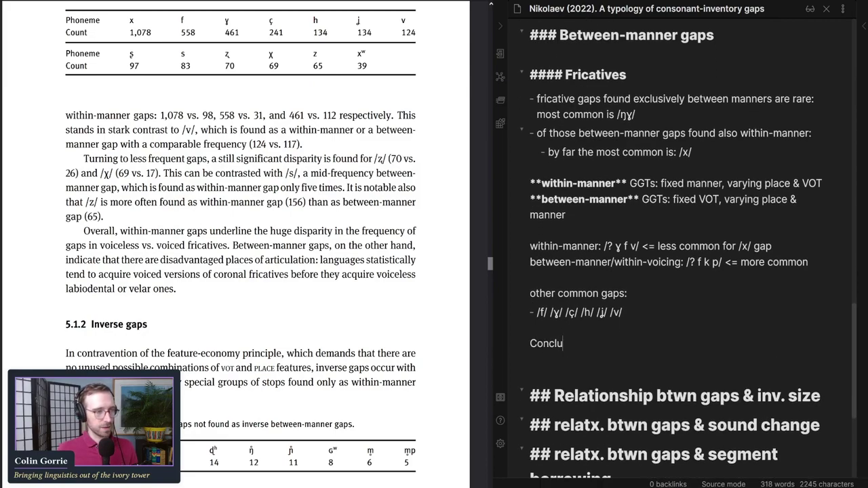
pyautogui.write('sion:')
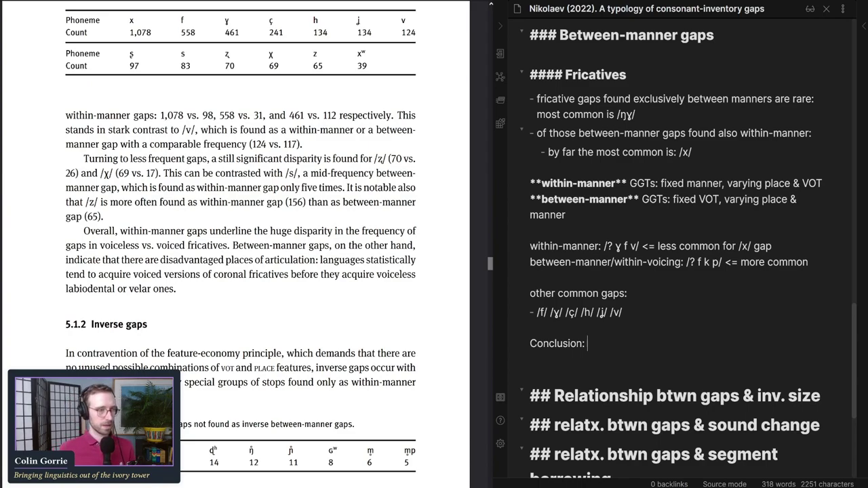
pyautogui.write('biased agains')
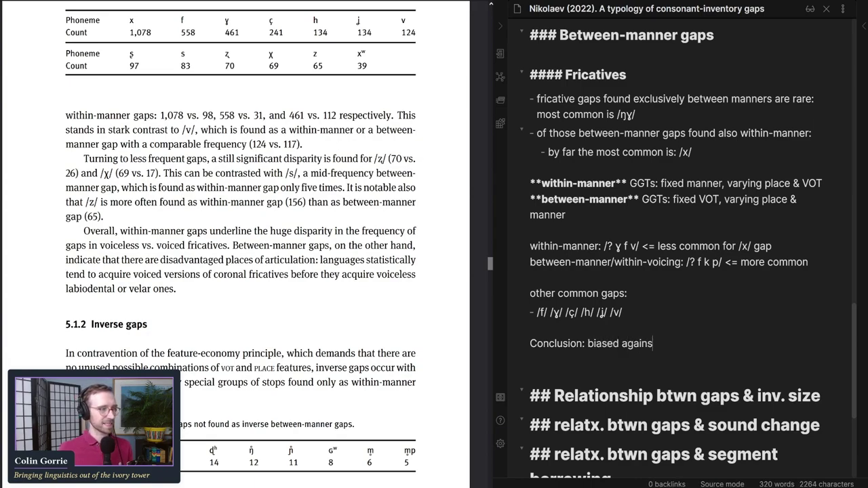
pyautogui.write('t places of articulation, i.e. more likely to acquire voiced coronal f')
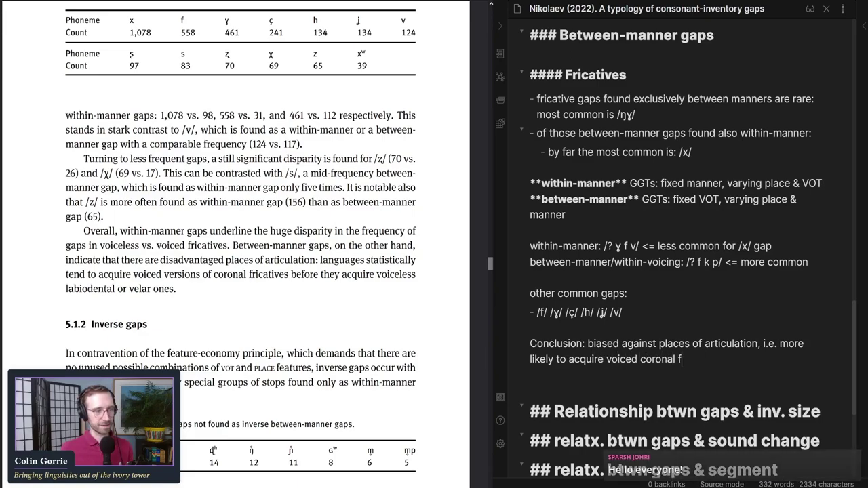
pyautogui.write('ricative')
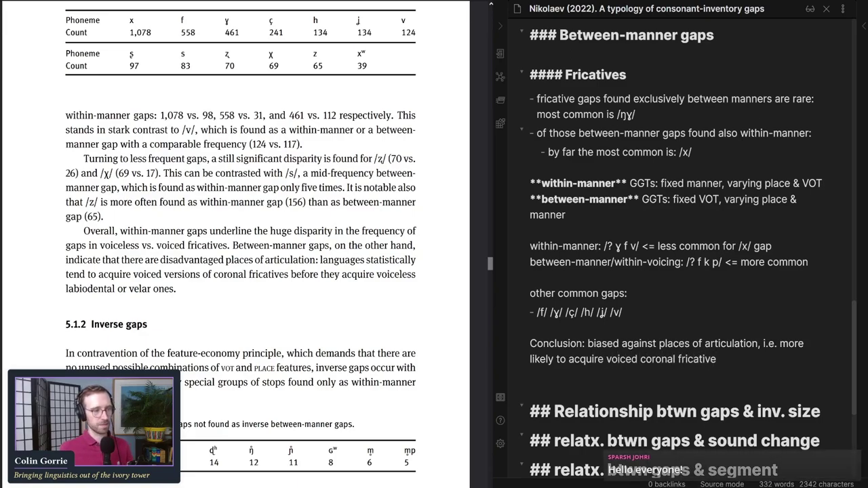
# Step: Change "likely" to "prone" in the conclusion and complete its ending as "fricatives than voiceless labdent. or velar fricatives"
pyautogui.doubleClick(548, 358)
pyautogui.write('prone')
pyautogui.click(530, 375)
pyautogui.click(530, 359)
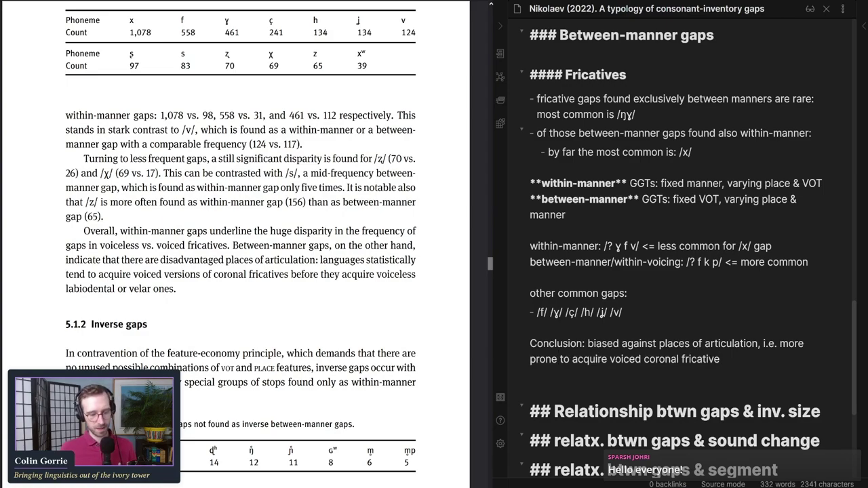
pyautogui.write('s than voic')
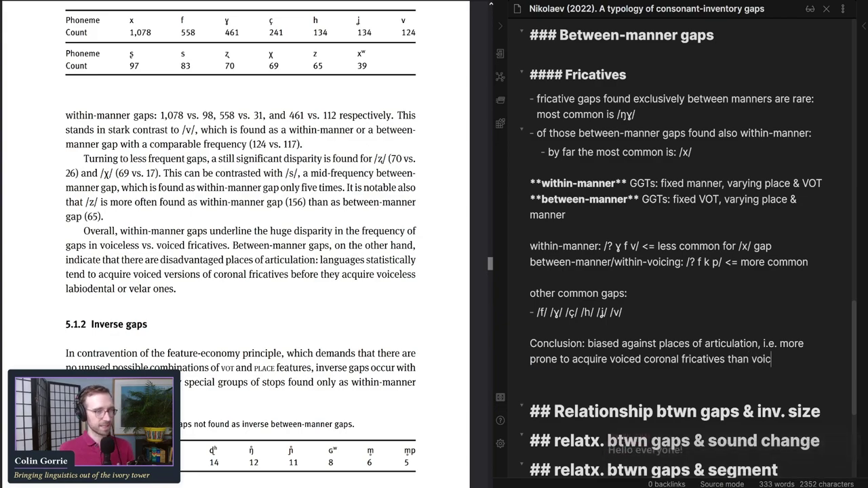
pyautogui.write('eless labdet.')
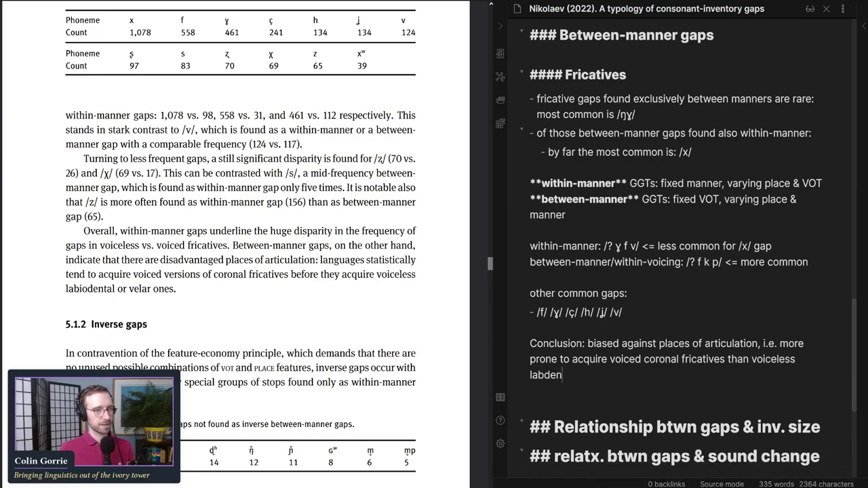
pyautogui.press('BackSpace')
pyautogui.press('BackSpace')
pyautogui.write('nt. or velar fricatives')
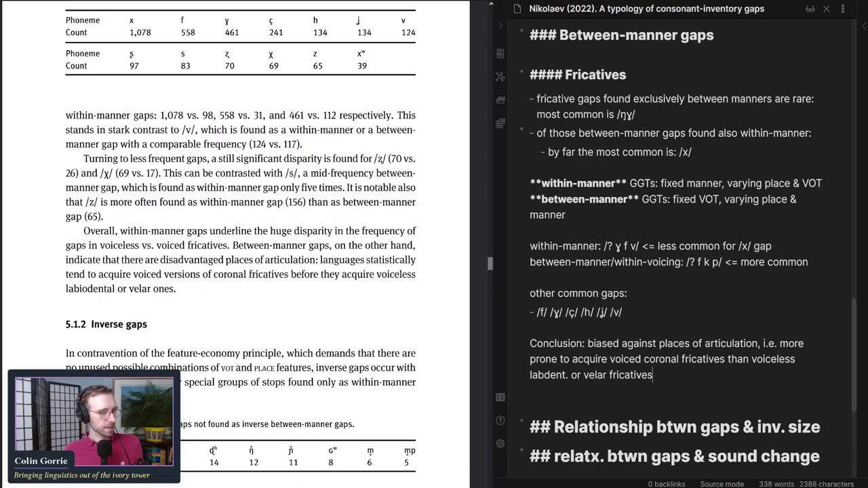
# Step: Copy the between-manner conclusion paragraph to below the "not common" bullet under the within-manner Affricates heading
pyautogui.moveTo(652, 391); pyautogui.dragTo(515, 349)
pyautogui.scroll(-1, 515, 350)
pyautogui.scroll(5, 515, 350)
pyautogui.scroll(4, 678, 251)
pyautogui.scroll(-1, 678, 251)
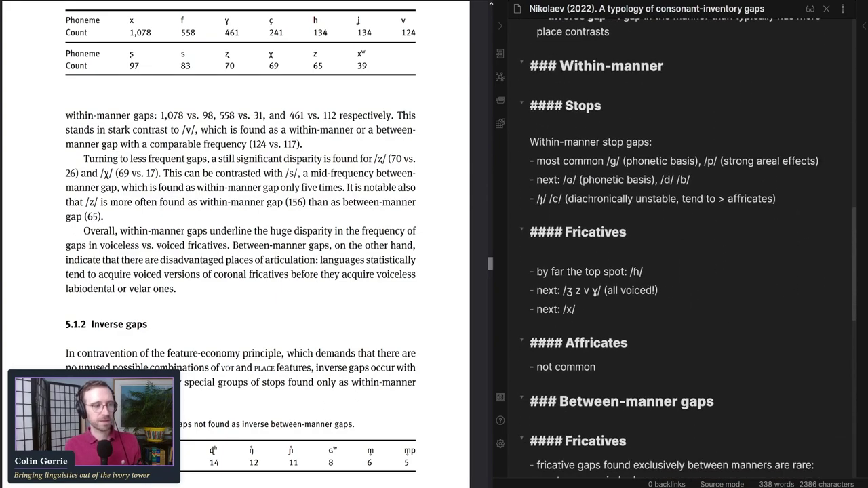
pyautogui.scroll(-3, 678, 251)
pyautogui.scroll(4, 678, 251)
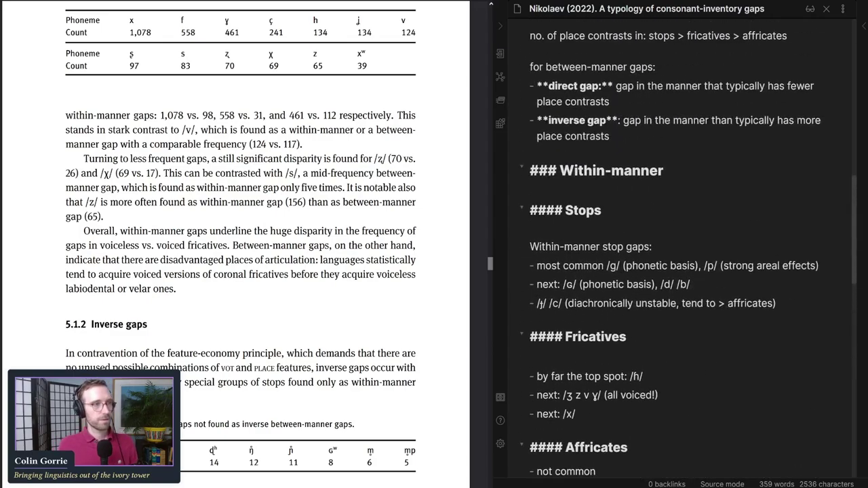
# Step: Reword the copied within-manner conclusion as "Conclusion: biased against voiced obstruents" and remove a spare blank line after it
pyautogui.scroll(-4, 678, 251)
pyautogui.hotkey('shift', 'Up')
pyautogui.hotkey('shift', 'Up')
pyautogui.press('BackSpace')
pyautogui.write('gainst voic')
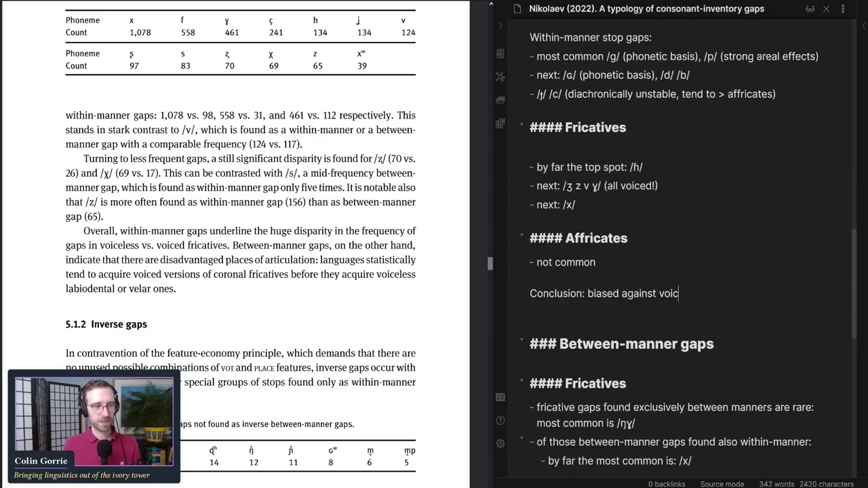
pyautogui.write('ed obstruents')
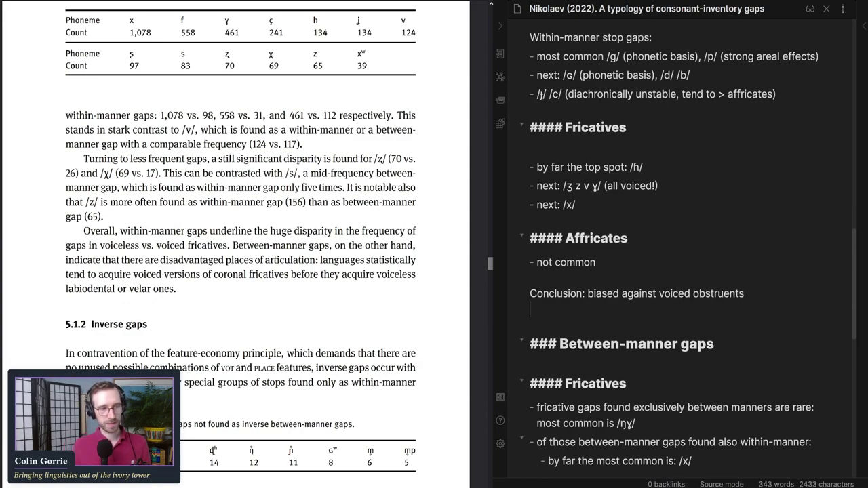
pyautogui.press('Delete')
# Step: Rewrite the between-manner conclusion after "i.e." as "rather acquire voiced coronal fricatives than voiceless labdent/velars"
pyautogui.scroll(-4, 678, 251)
pyautogui.moveTo(652, 354); pyautogui.dragTo(781, 322)
pyautogui.press('BackSpace')
pyautogui.write('rather ')
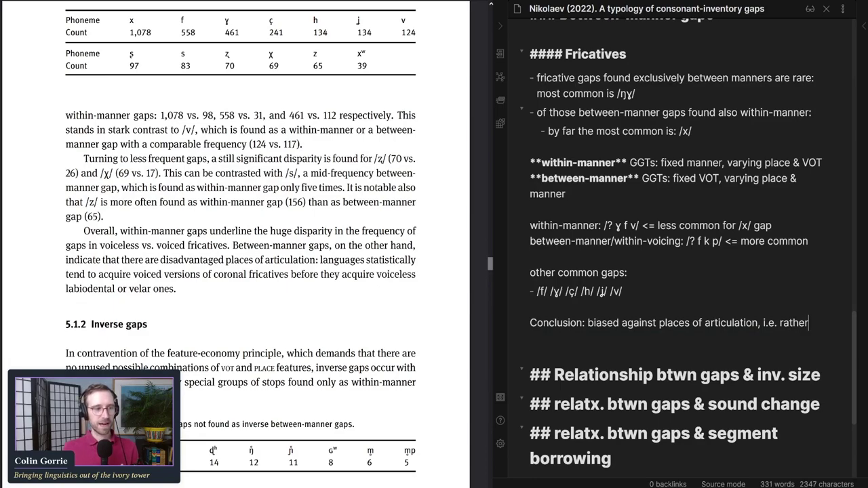
pyautogui.write('acquire')
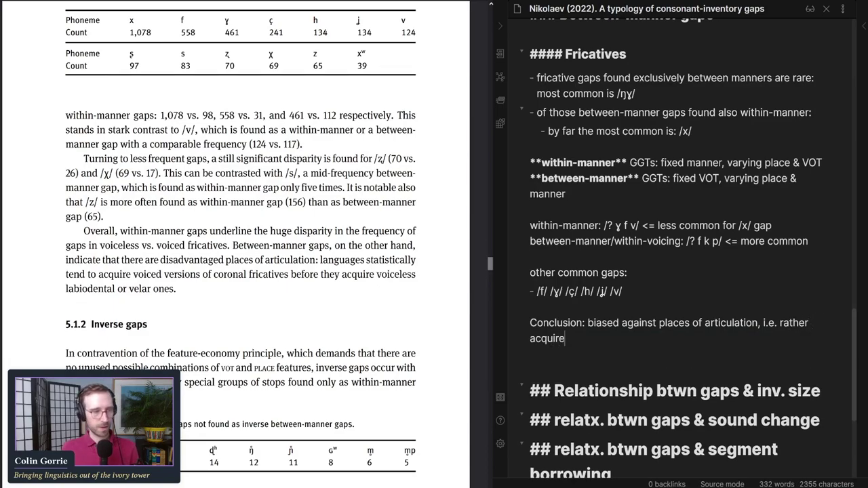
pyautogui.write(' voiced coronals v')
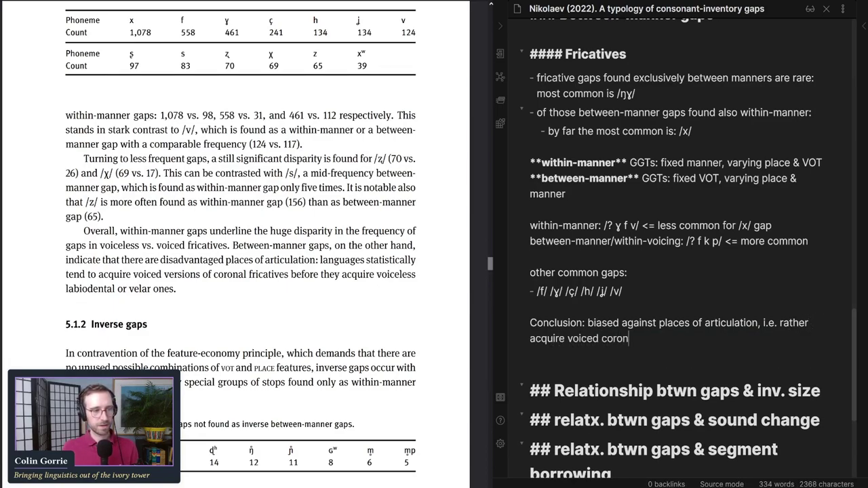
pyautogui.press('BackSpace')
pyautogui.press('BackSpace')
pyautogui.press('BackSpace')
pyautogui.write('fricatives than voiceless labdent/velars')
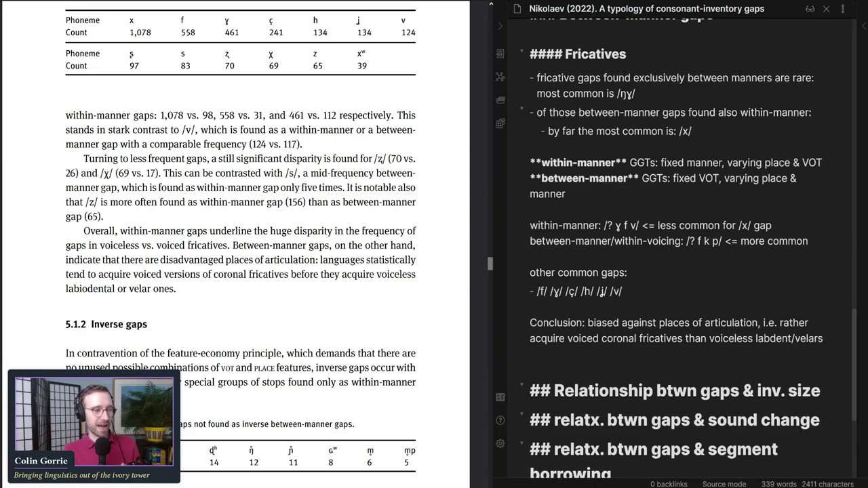
# Step: Delete the extra blank line between the between-manner conclusion and the "Relationship btwn gaps & inv. size" heading
pyautogui.scroll(-2, 848, 451)
pyautogui.press('Down')
pyautogui.press('Down')
pyautogui.press('BackSpace')
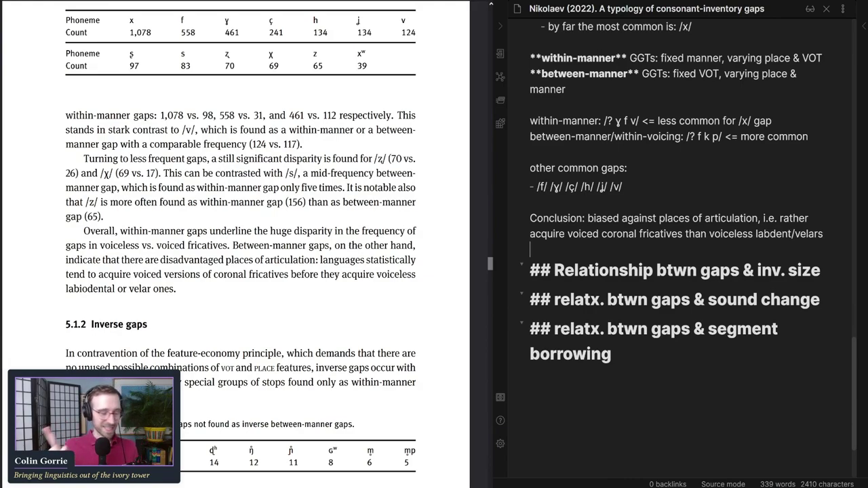
# Step: Read section 5.1.2 on inverse gaps in the paper, including Tables 8 and 9
pyautogui.scroll(-5, 241, 238)
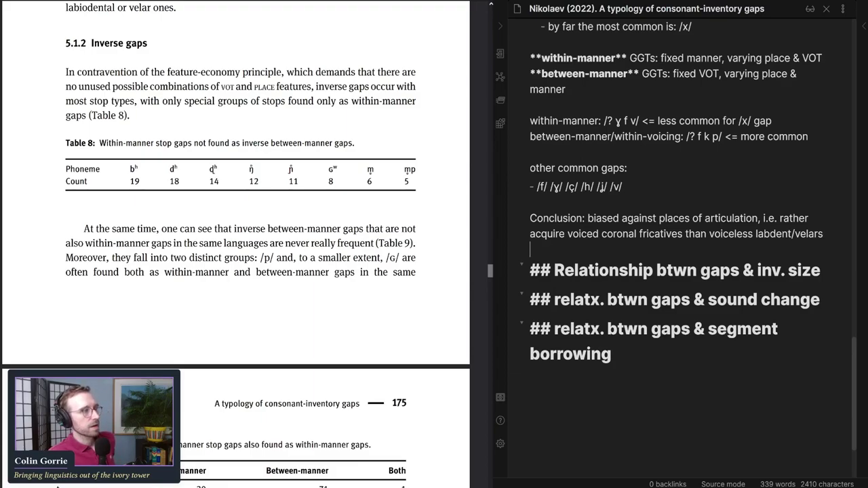
pyautogui.scroll(-3, 102, 183)
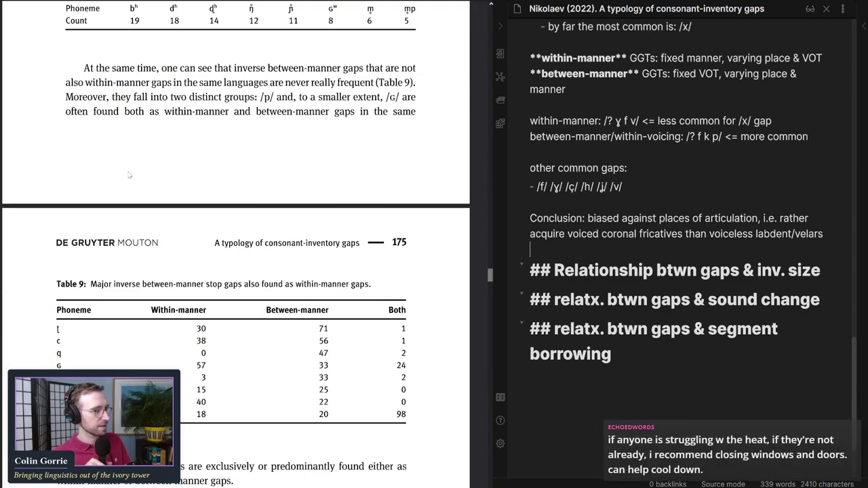
pyautogui.scroll(-5, 129, 175)
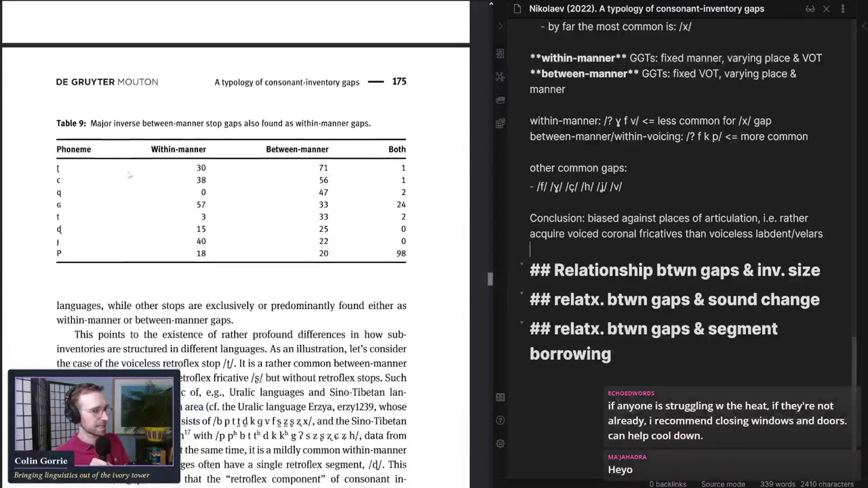
pyautogui.scroll(-1, 129, 176)
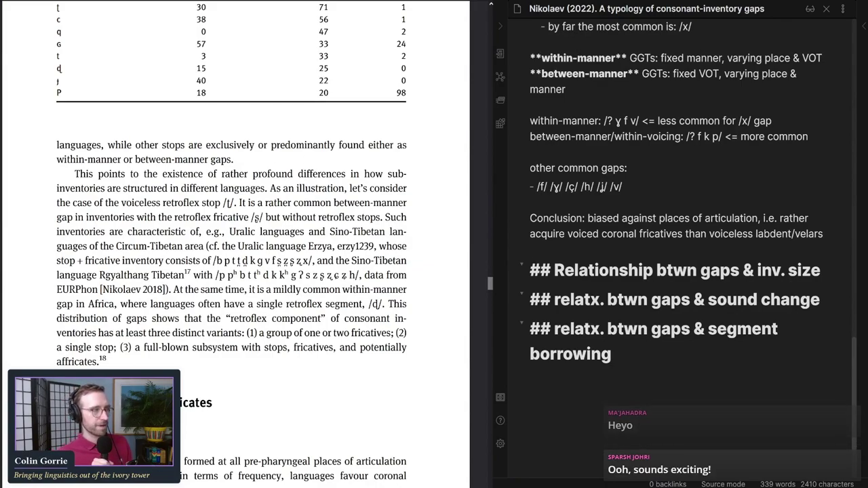
pyautogui.moveTo(246, 175); pyautogui.dragTo(181, 190)
pyautogui.moveTo(286, 200); pyautogui.dragTo(270, 189)
pyautogui.click(270, 190)
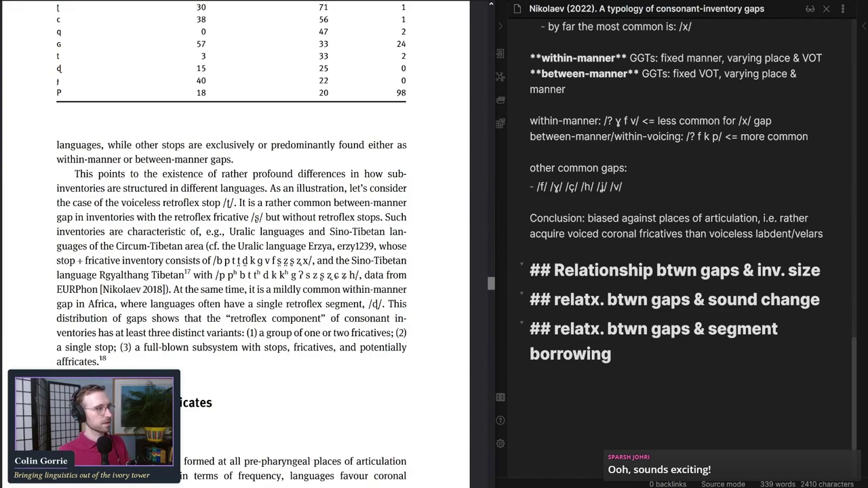
pyautogui.scroll(5, 235, 244)
pyautogui.scroll(-1, 222, 350)
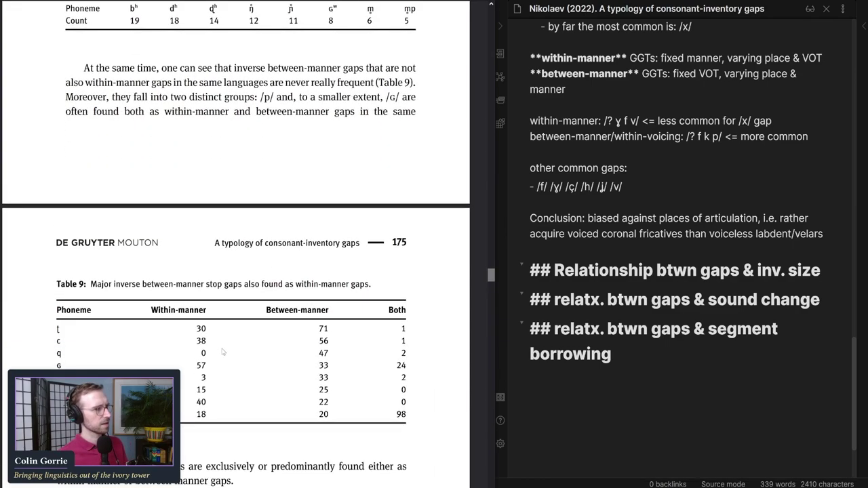
pyautogui.scroll(-6, 223, 351)
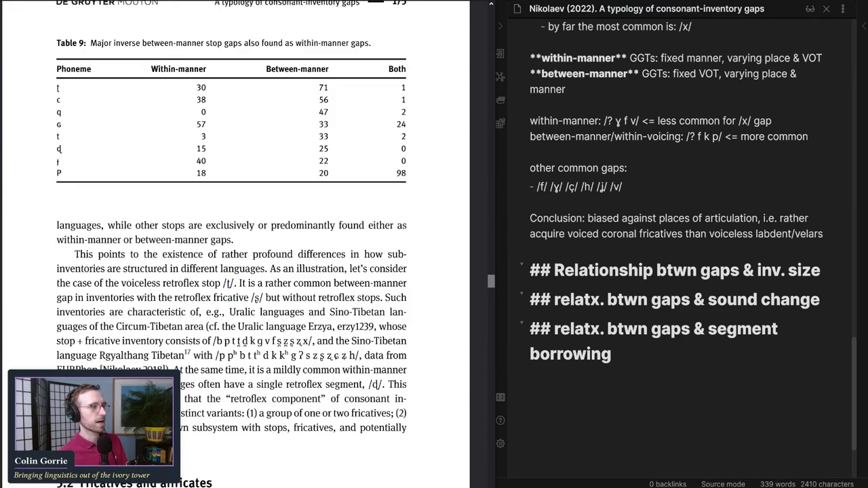
# Step: Read the paper's retroflex stop illustration, from the between-manner gap examples through the variants of the "retroflex component"
pyautogui.moveTo(226, 284); pyautogui.dragTo(237, 283)
pyautogui.click(238, 284)
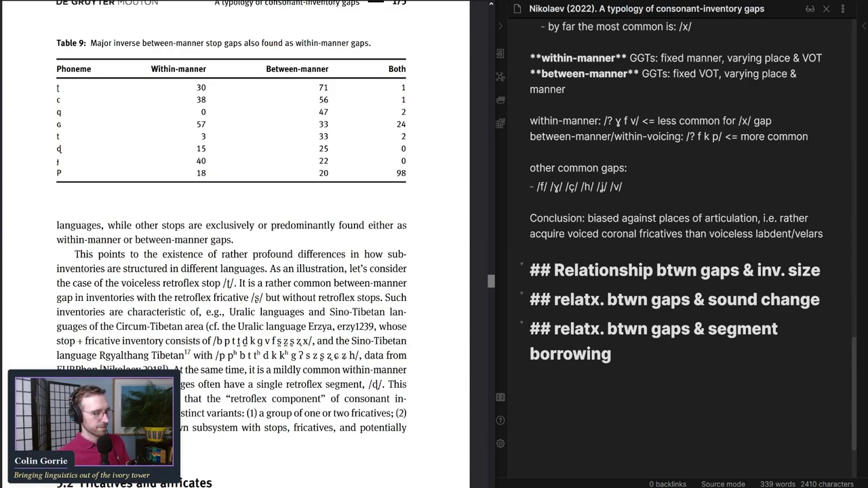
pyautogui.moveTo(239, 283)
pyautogui.mouseDown()
pyautogui.moveTo(249, 297)
pyautogui.moveTo(220, 269)
pyautogui.moveTo(239, 284)
pyautogui.mouseUp()
pyautogui.click(240, 283)
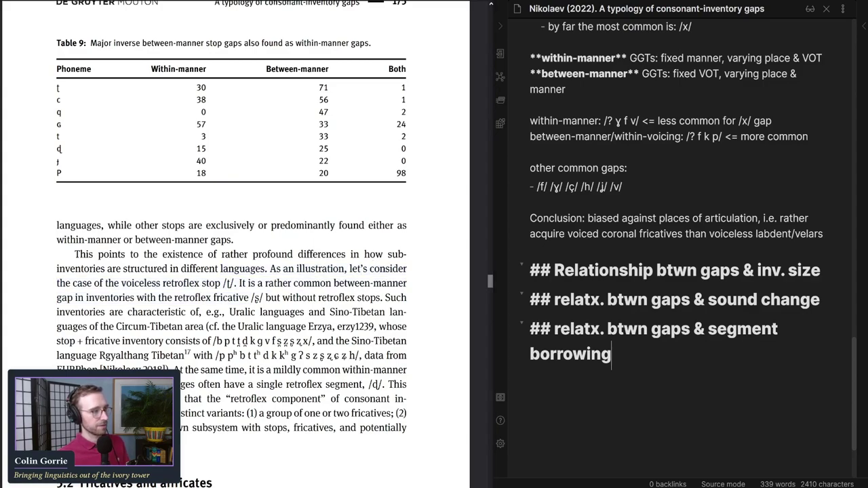
pyautogui.moveTo(206, 284); pyautogui.dragTo(244, 297)
pyautogui.click(245, 298)
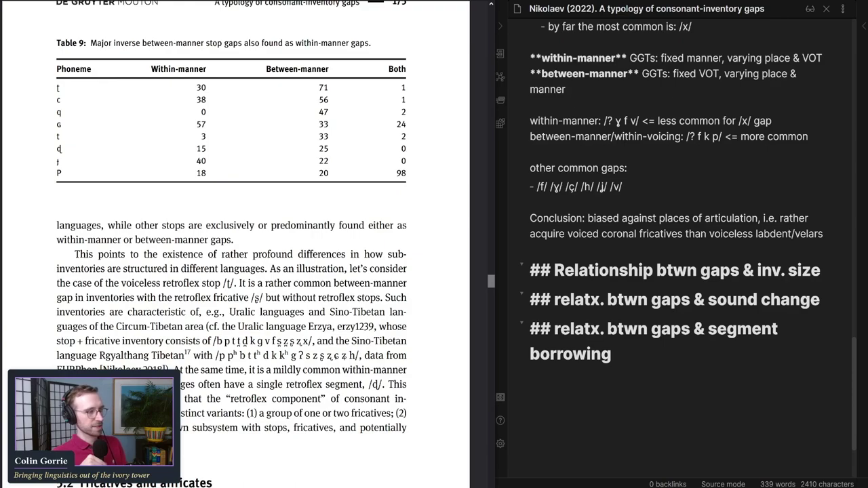
pyautogui.moveTo(229, 312); pyautogui.dragTo(186, 341)
pyautogui.click(187, 340)
pyautogui.moveTo(116, 326); pyautogui.dragTo(205, 326)
pyautogui.click(204, 326)
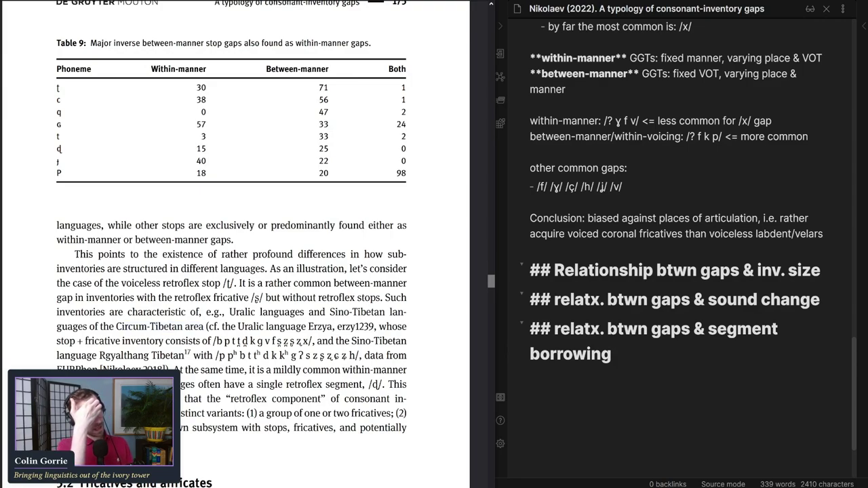
pyautogui.scroll(-5, 231, 272)
pyautogui.moveTo(174, 208); pyautogui.dragTo(367, 224)
pyautogui.click(368, 224)
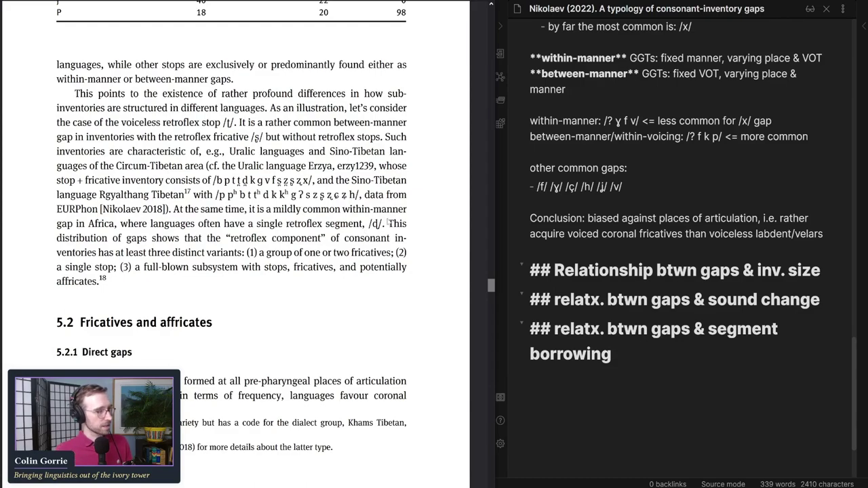
pyautogui.moveTo(387, 223); pyautogui.dragTo(403, 268)
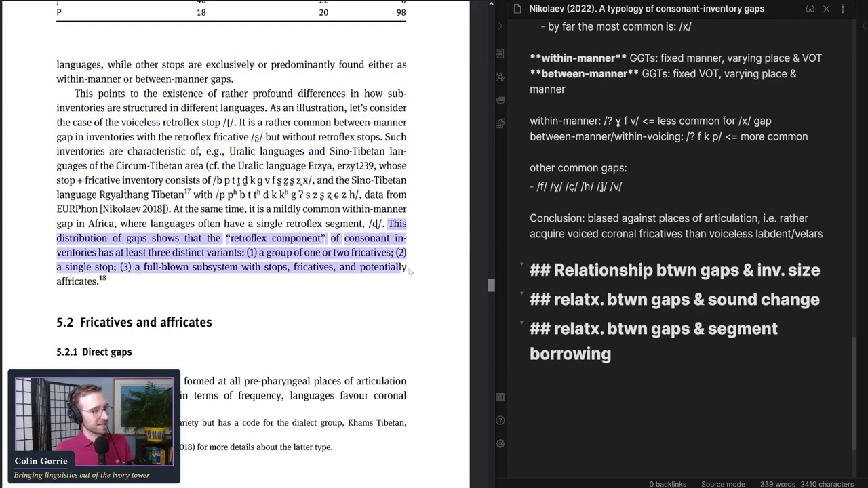
pyautogui.click(333, 282)
# Step: Add the line "Three types of retroflex systems:" below the between-manner conclusion, set off by blank lines
pyautogui.click(530, 250)
pyautogui.press('Return')
pyautogui.press('Return')
pyautogui.press('Up')
pyautogui.write('Trhee types')
pyautogui.press('Left')
pyautogui.press('Left')
pyautogui.press('Left')
pyautogui.press('Left')
pyautogui.press('Left')
pyautogui.press('Left')
pyautogui.press('Left')
pyautogui.press('Left')
pyautogui.press('Left')
pyautogui.press('BackSpace')
pyautogui.press('BackSpace')
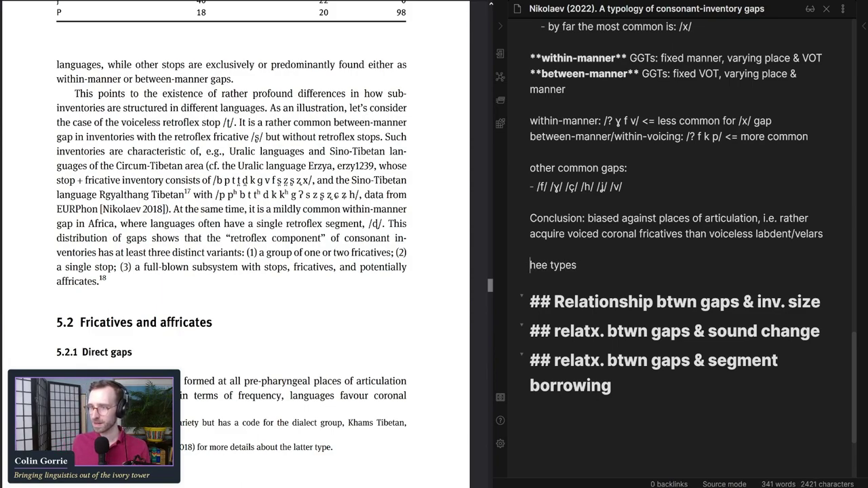
pyautogui.write('T')
pyautogui.press('Right')
pyautogui.write('r')
pyautogui.press('End')
pyautogui.write('of retroflex systems:')
# Step: Start a numbered list under "Three types of retroflex systems:" with item 1, "Circum-Tibetan: 1/2 retroflex fricatives"
pyautogui.press('Return')
pyautogui.press('Return')
pyautogui.write('1. ')
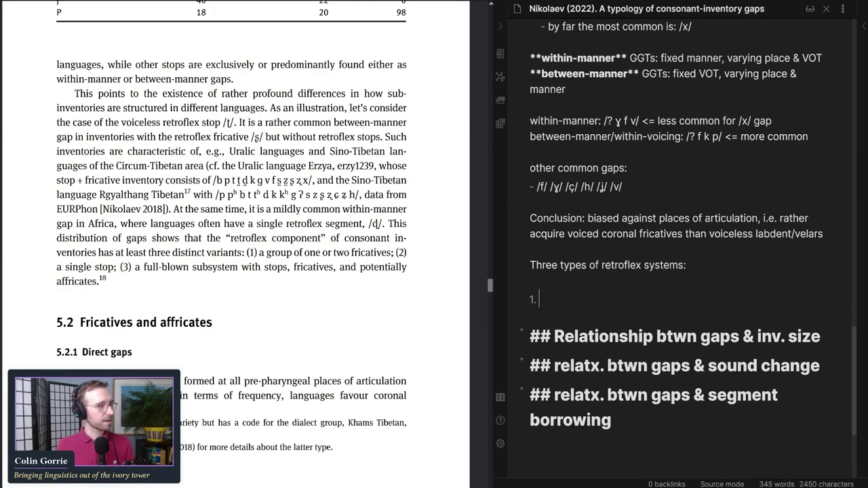
pyautogui.write('Circum-Tibetan')
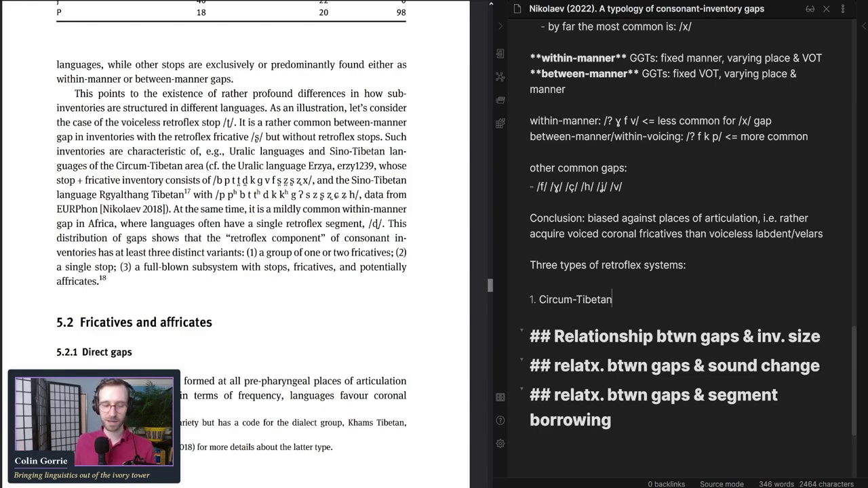
pyautogui.write(': retroflex f')
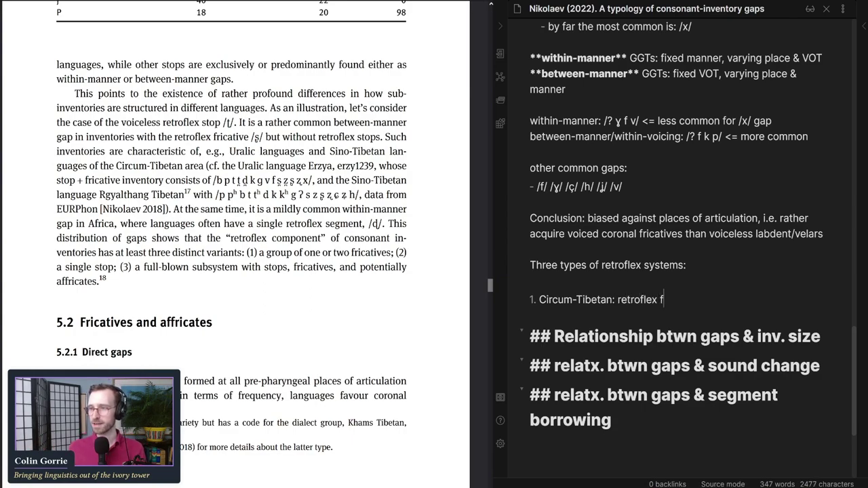
pyautogui.write('ricatives but')
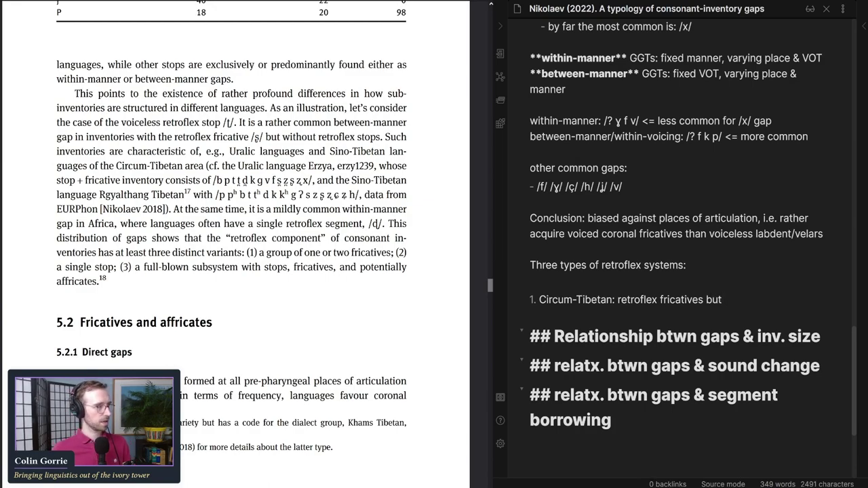
pyautogui.press('BackSpace')
pyautogui.press('BackSpace')
pyautogui.press('BackSpace')
pyautogui.press('BackSpace')
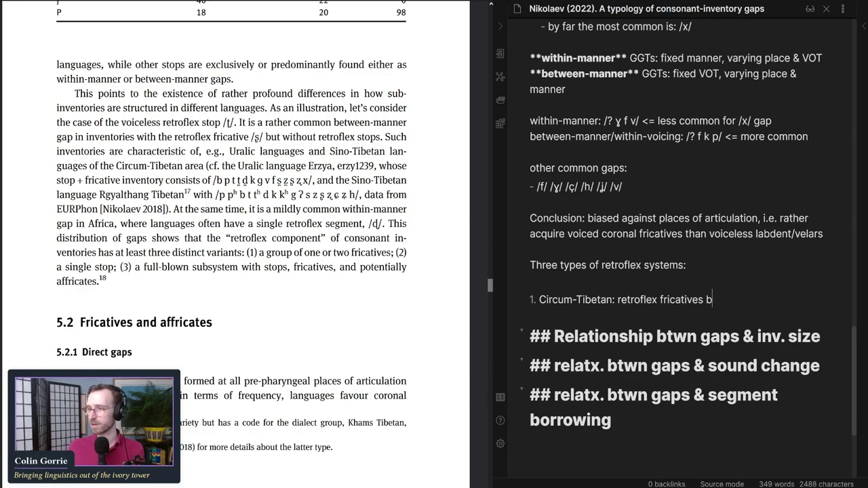
pyautogui.hotkey('ctrl', 'Left')
pyautogui.hotkey('ctrl', 'Left')
pyautogui.write('1/2')
pyautogui.press('End')
# Step: Add list items 2, "African: one retroflex stop", and 3, "Full: stops, fricatives, maybe even affricates"
pyautogui.press('Return')
pyautogui.write('African')
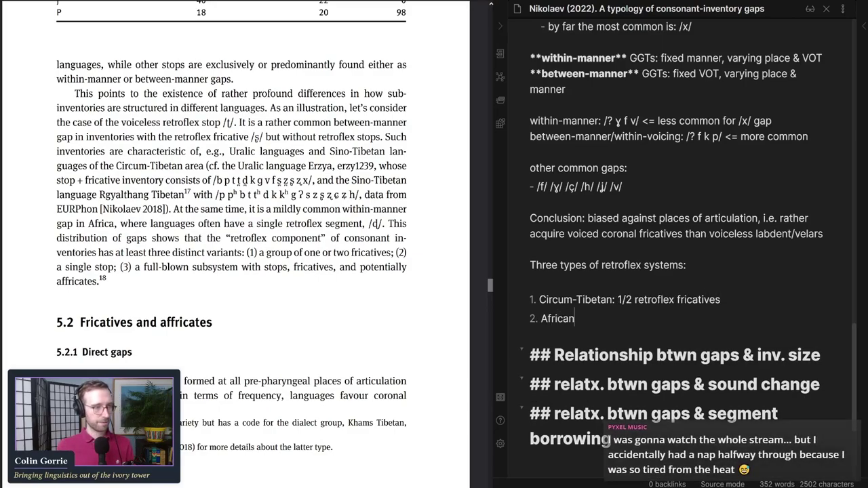
pyautogui.write(': one retroflex stop')
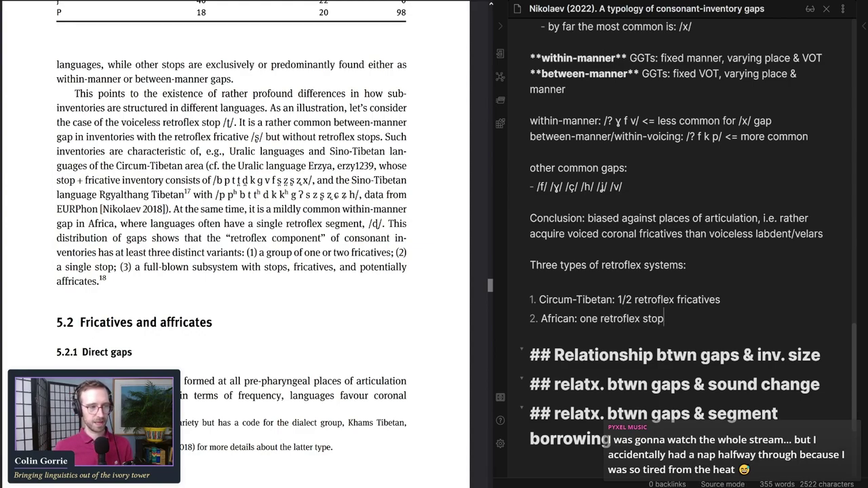
pyautogui.press('Return')
pyautogui.write('Full:')
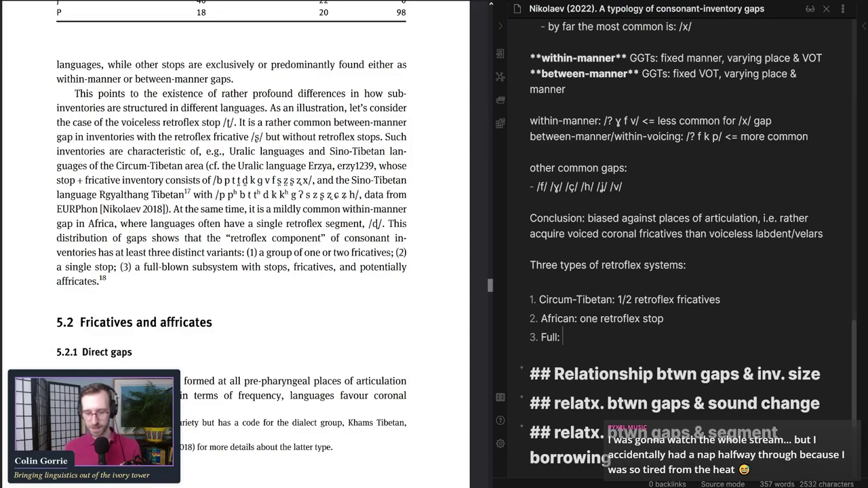
pyautogui.write('stops, fricatives, maybe even affricates')
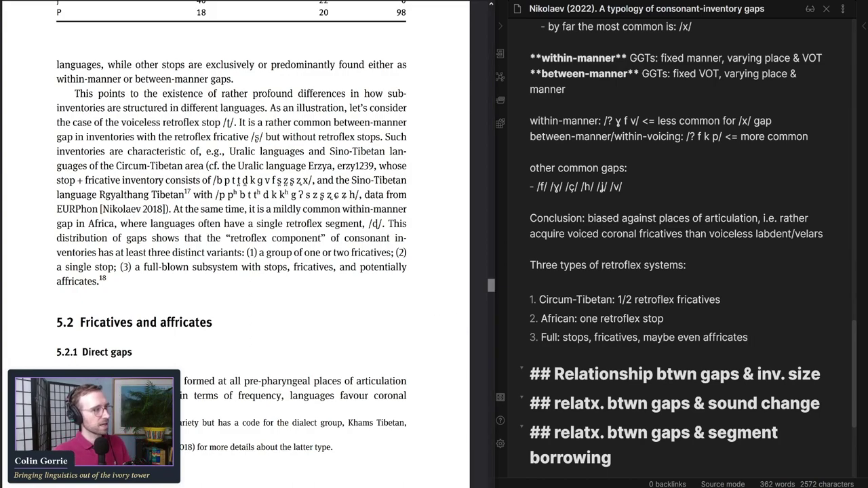
pyautogui.moveTo(74, 93); pyautogui.dragTo(207, 252)
pyautogui.click(191, 248)
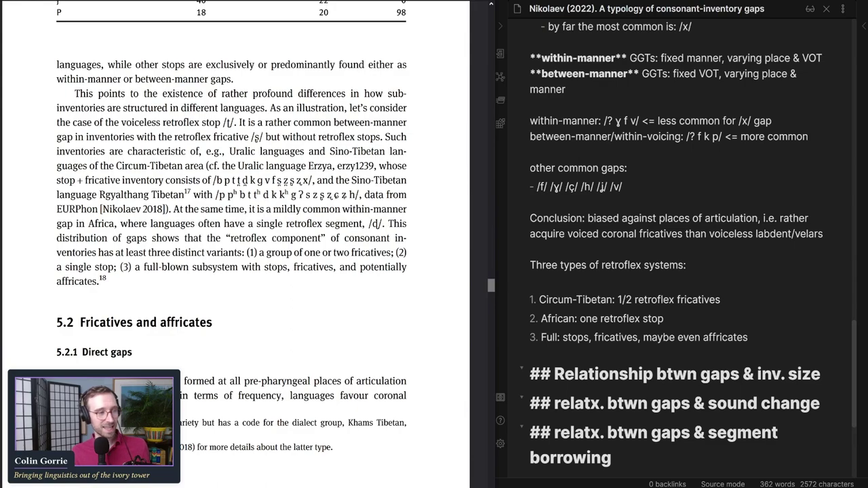
pyautogui.click(595, 265)
pyautogui.click(530, 280)
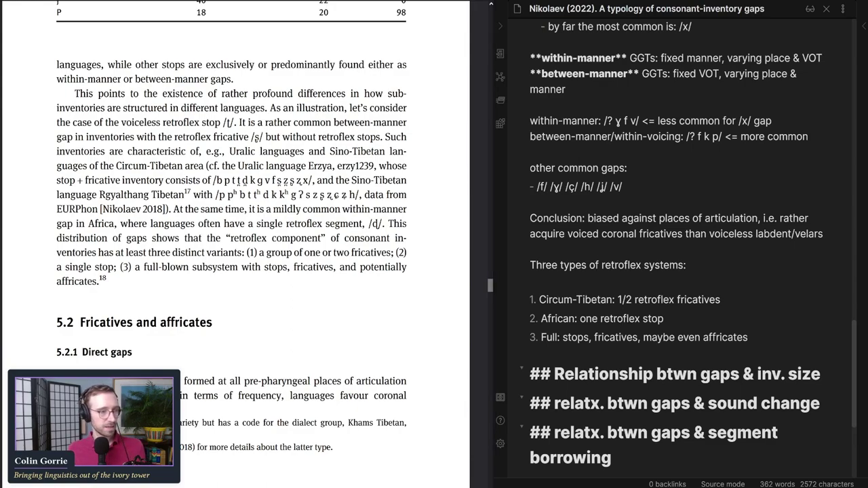
pyautogui.moveTo(749, 337); pyautogui.dragTo(530, 249)
pyautogui.click(569, 265)
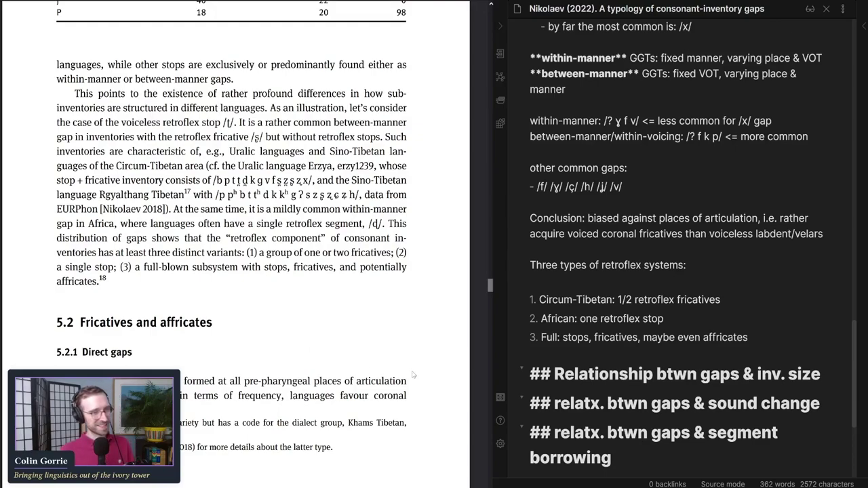
# Step: Insert two blank lines below the "Relationship btwn gaps & inv. size" heading
pyautogui.click(652, 373)
pyautogui.press('End')
pyautogui.press('Return')
pyautogui.press('Return')
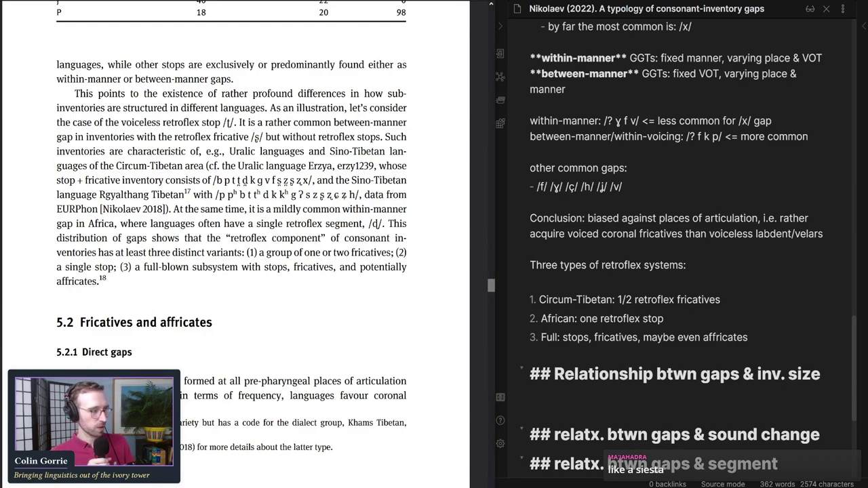
# Step: Compare the paper's stop gap tables and the start of section 5.2 with the between-manner section of the notes
pyautogui.scroll(-3, 256, 275)
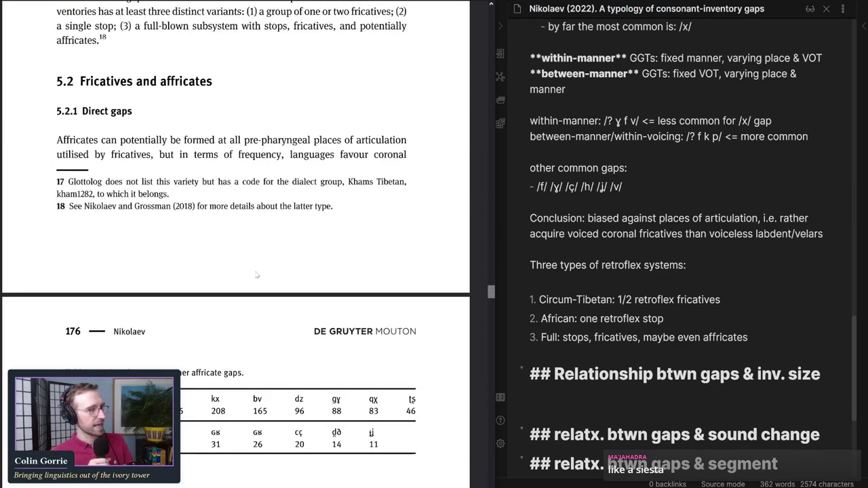
pyautogui.scroll(3, 256, 275)
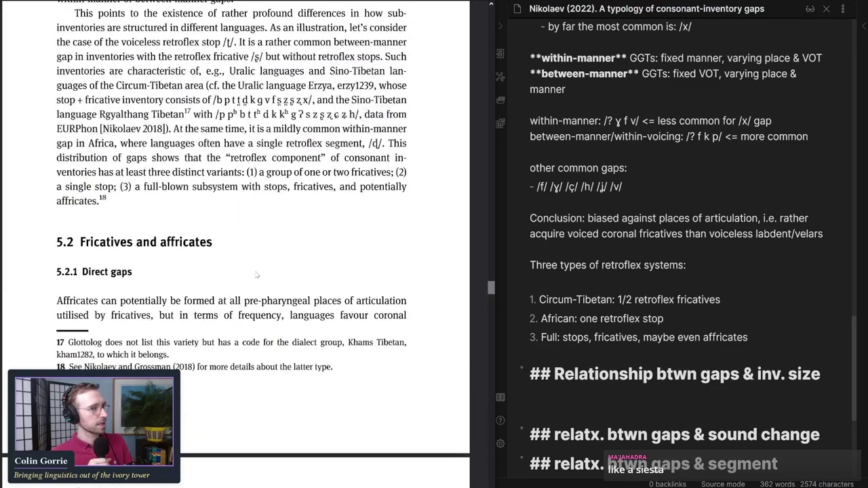
pyautogui.scroll(-4, 256, 275)
pyautogui.scroll(8, 257, 275)
pyautogui.scroll(3, 453, 218)
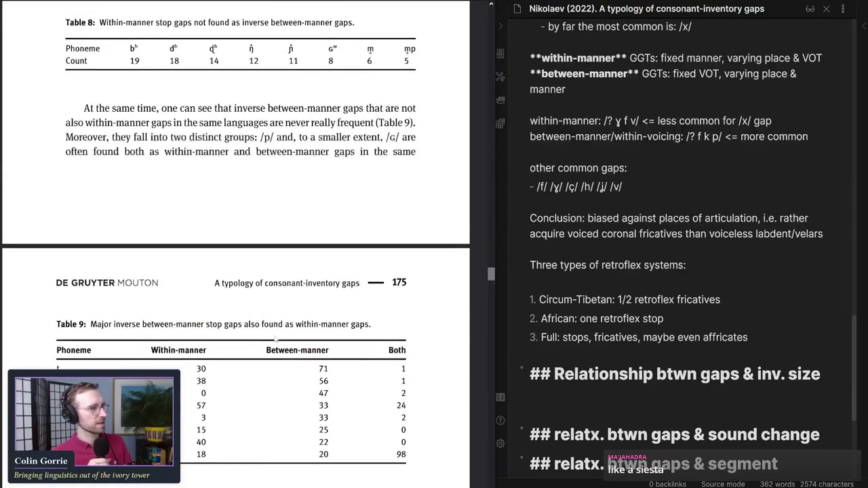
pyautogui.scroll(-3, 584, 290)
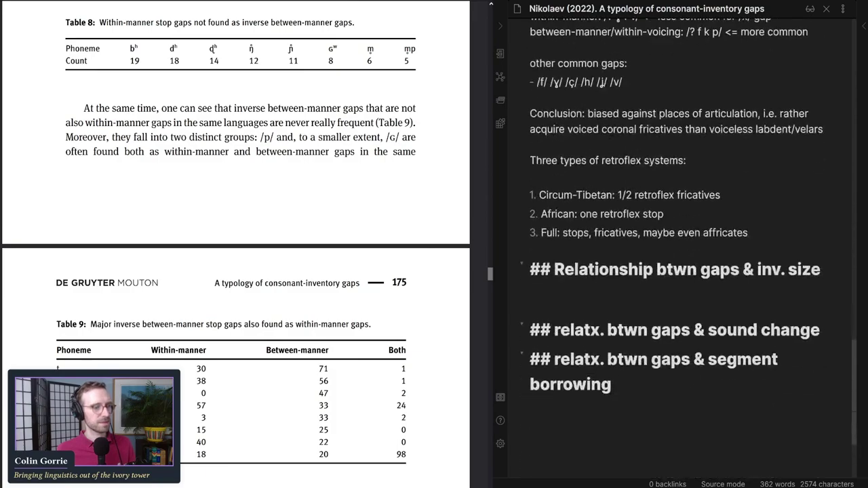
pyautogui.scroll(5, 585, 290)
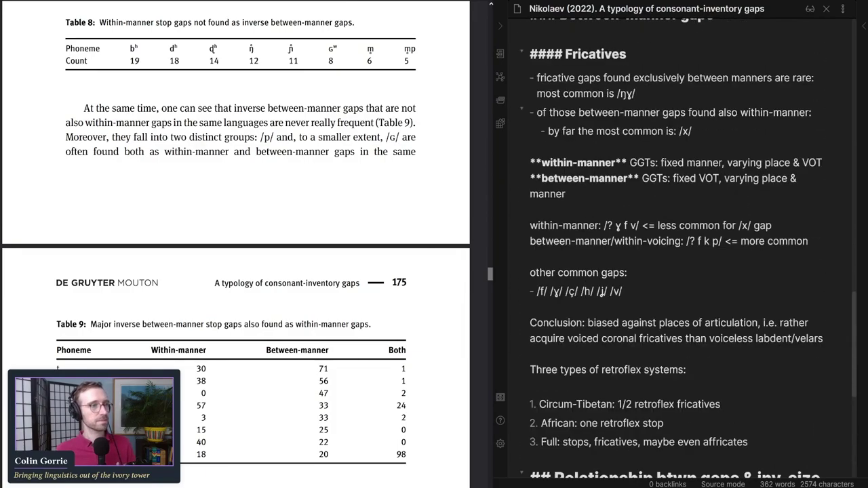
pyautogui.scroll(10, 235, 244)
pyautogui.scroll(-15, 256, 274)
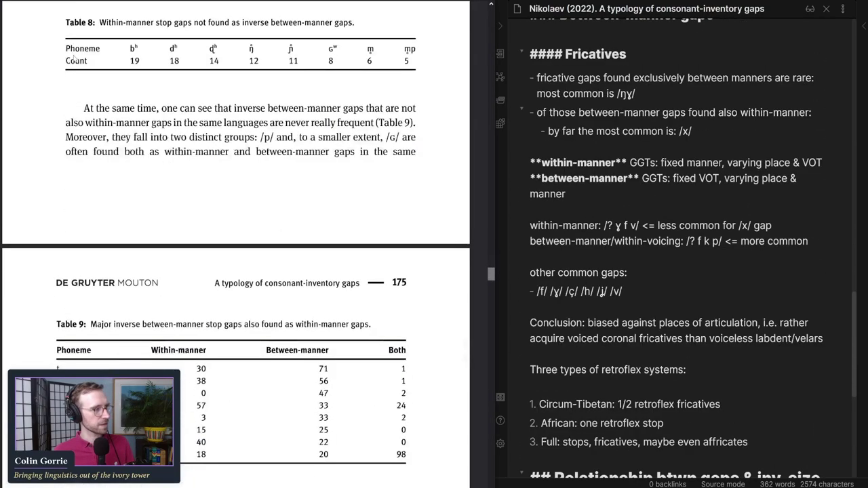
# Step: Change the "Fricatives" heading under "Between-manner gaps" to "Stops/Fricatives"
pyautogui.moveTo(101, 269); pyautogui.dragTo(238, 275)
pyautogui.click(229, 297)
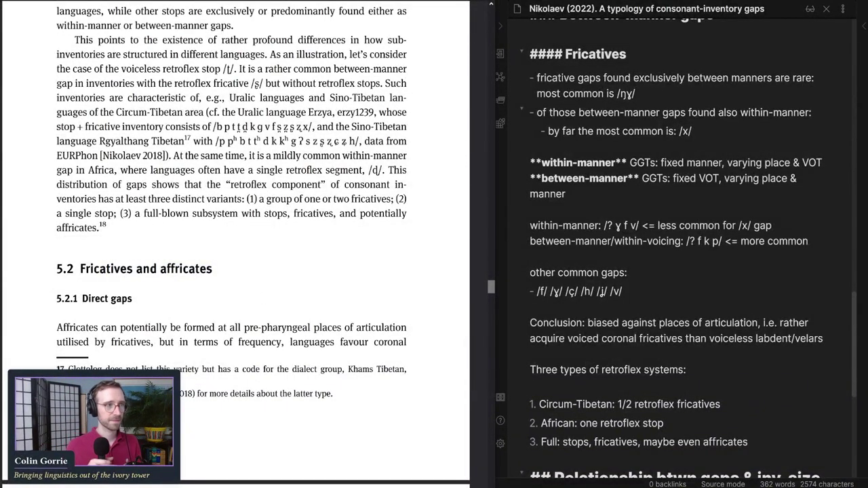
pyautogui.write('Stops/')
# Step: Review section 5.1 on stops and fricatives in the paper, from Table 5 through Table 9
pyautogui.scroll(10, 161, 281)
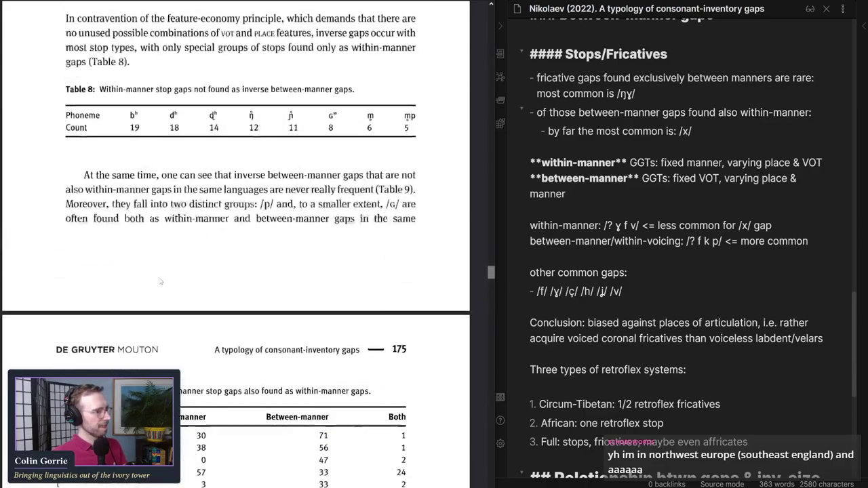
pyautogui.scroll(6, 161, 281)
pyautogui.scroll(2, 161, 281)
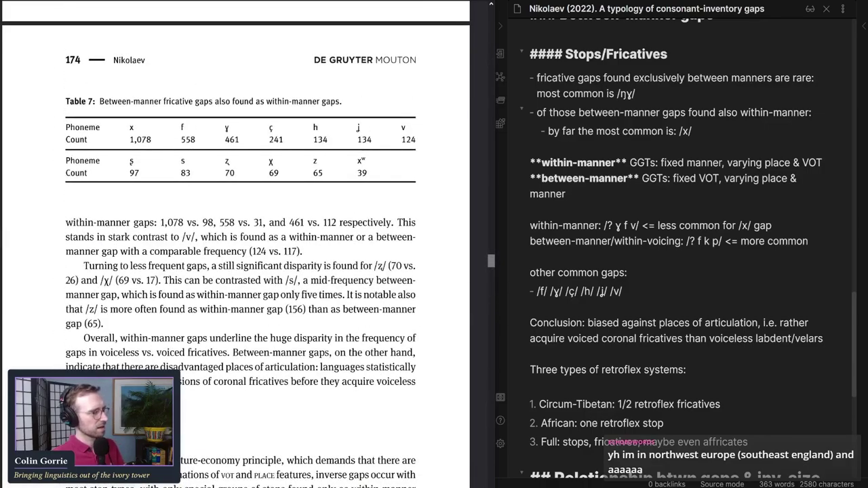
pyautogui.scroll(5, 161, 281)
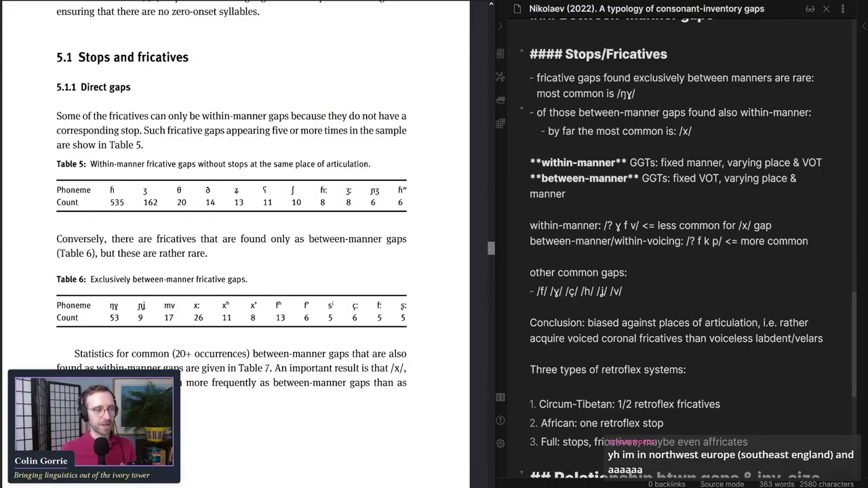
pyautogui.scroll(-3, 235, 244)
pyautogui.scroll(-15, 236, 244)
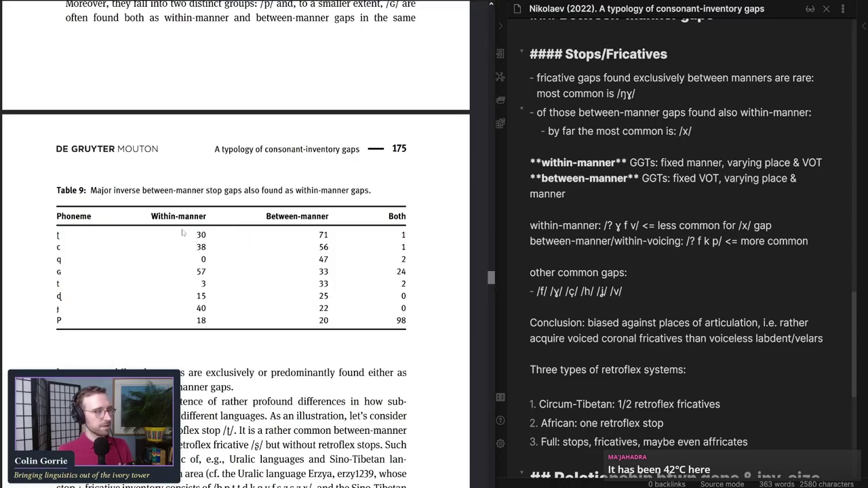
# Step: Add the heading "#### Fricatives vs affricates" below the retroflex systems list, matching section 5.2 of the paper
pyautogui.scroll(-10, 182, 233)
pyautogui.scroll(-3, 524, 328)
pyautogui.write('#### Fricatives vs affricates')
# Step: Copy the within-manner and between-manner GGT definitions and paste them under the "Fricatives vs affricates" heading
pyautogui.scroll(-1, 265, 268)
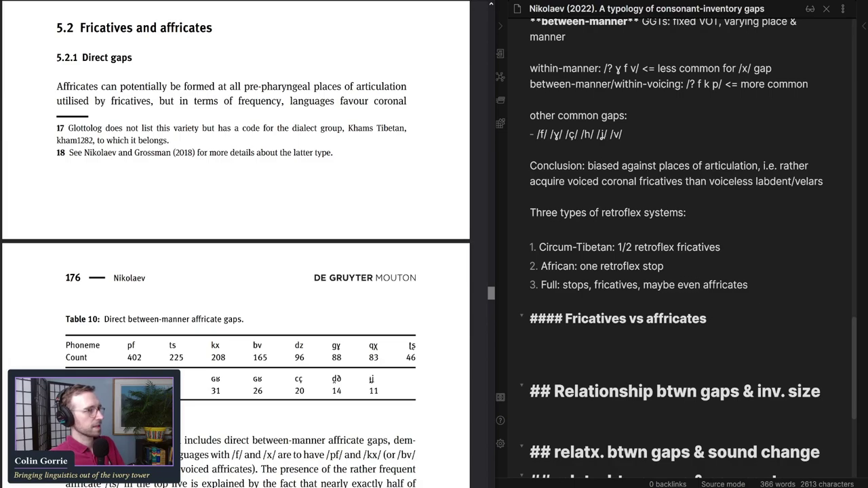
pyautogui.scroll(-1, 90, 269)
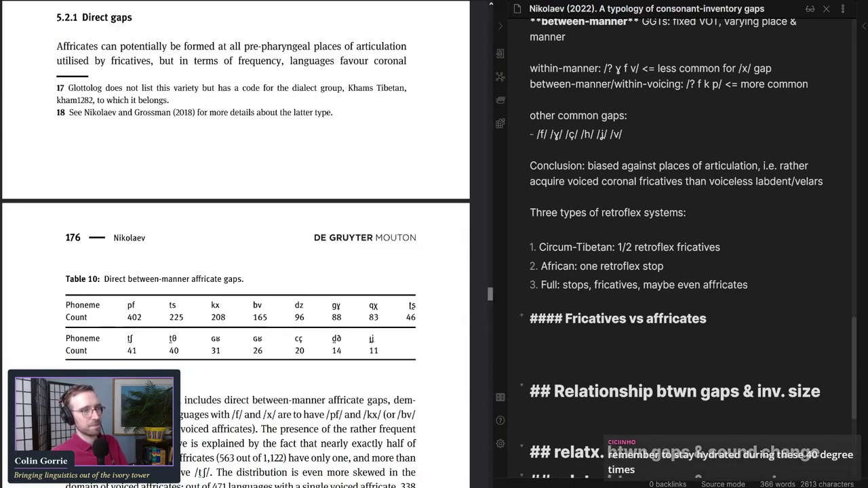
pyautogui.scroll(2, 676, 235)
pyautogui.scroll(2, 676, 244)
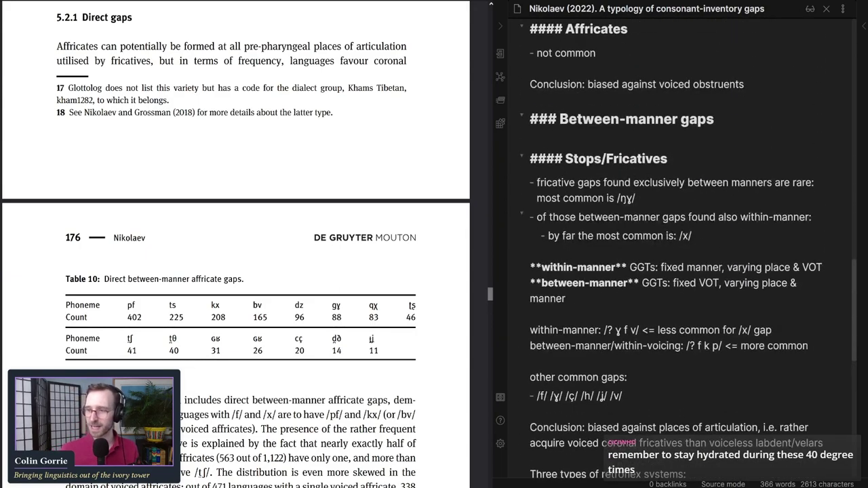
pyautogui.scroll(3, 676, 244)
pyautogui.scroll(-3, 676, 244)
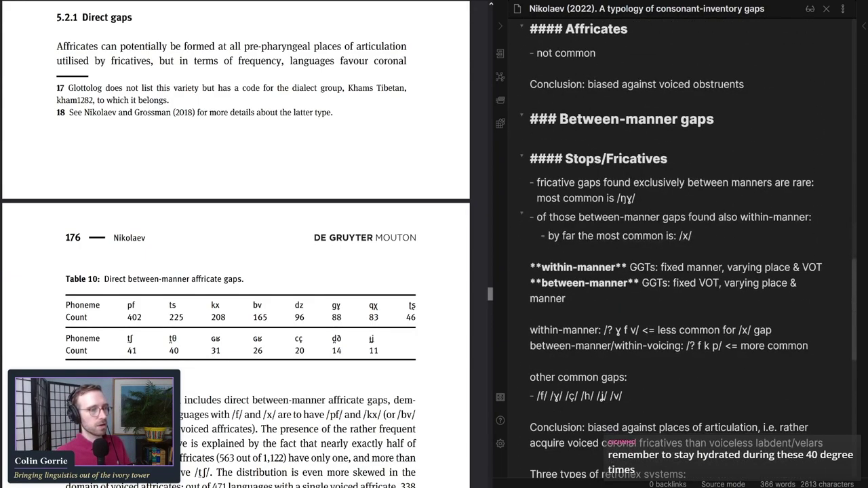
pyautogui.moveTo(620, 307); pyautogui.dragTo(516, 264)
pyautogui.hotkey('ctrl', 'c')
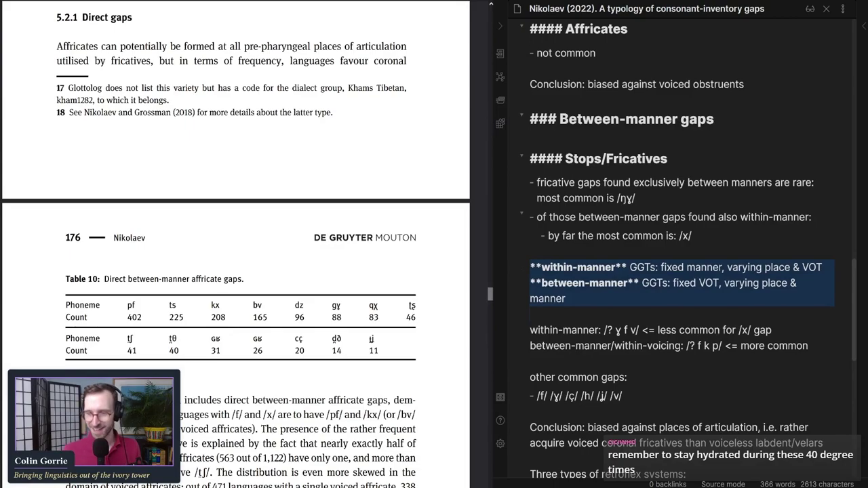
pyautogui.scroll(-1, 516, 263)
pyautogui.scroll(-3, 676, 244)
pyautogui.click(573, 247)
pyautogui.click(530, 300)
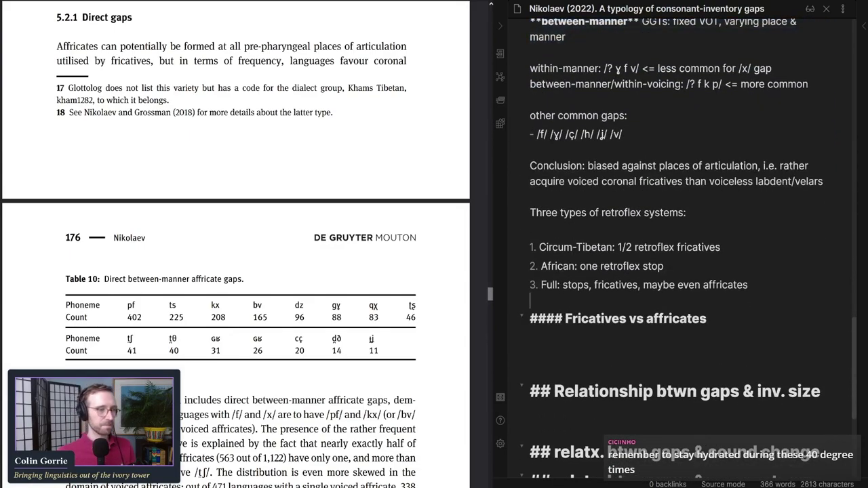
pyautogui.click(530, 339)
pyautogui.hotkey('ctrl', 'v')
pyautogui.moveTo(128, 278); pyautogui.dragTo(191, 278)
pyautogui.moveTo(683, 355); pyautogui.dragTo(565, 370)
pyautogui.click(566, 370)
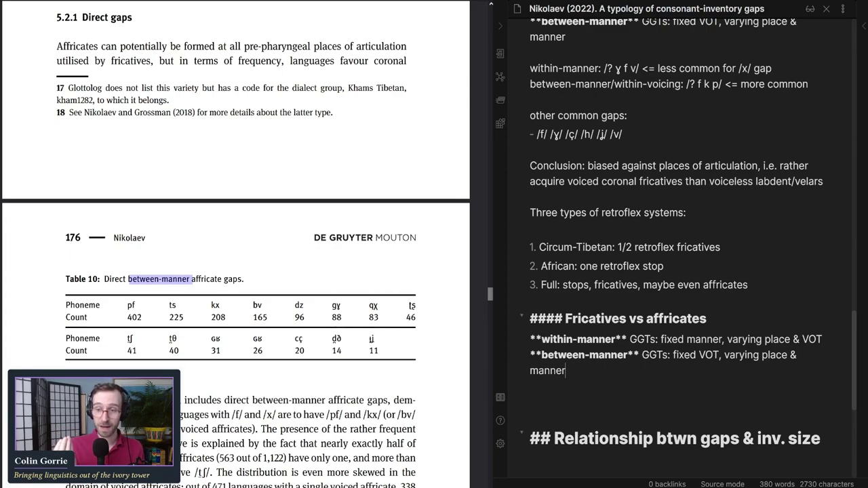
pyautogui.click(149, 304)
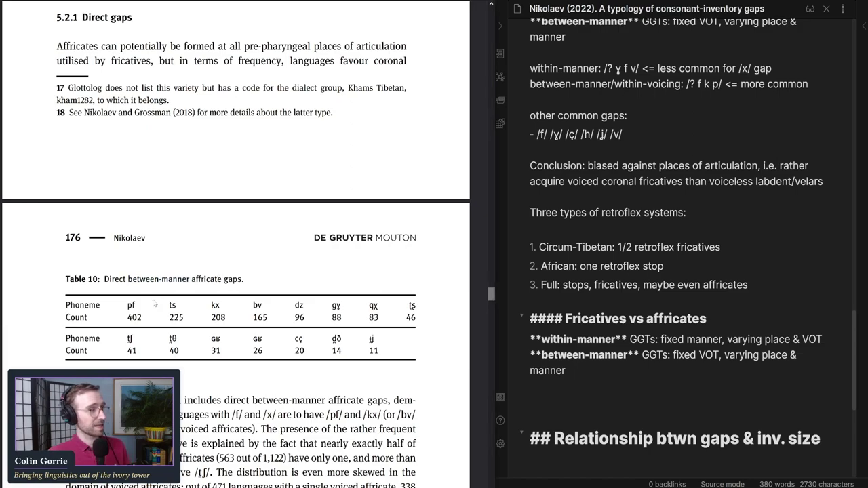
# Step: Add the bullet "most common: /pf/" below the pasted definitions and start another bullet
pyautogui.click(530, 405)
pyautogui.write('- /pf/ is a')
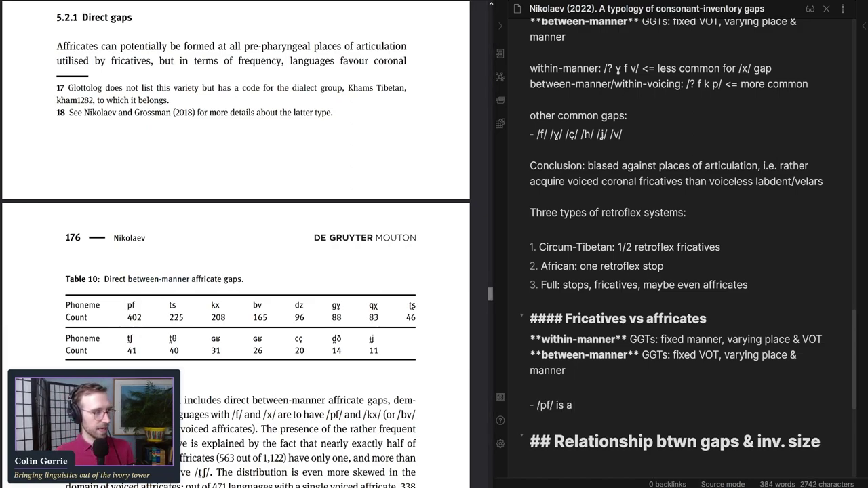
pyautogui.press('BackSpace')
pyautogui.press('BackSpace')
pyautogui.press('BackSpace')
pyautogui.press('BackSpace')
pyautogui.press('BackSpace')
pyautogui.press('Left')
pyautogui.press('Left')
pyautogui.press('Left')
pyautogui.write('most common:')
pyautogui.press('End')
pyautogui.press('Return')
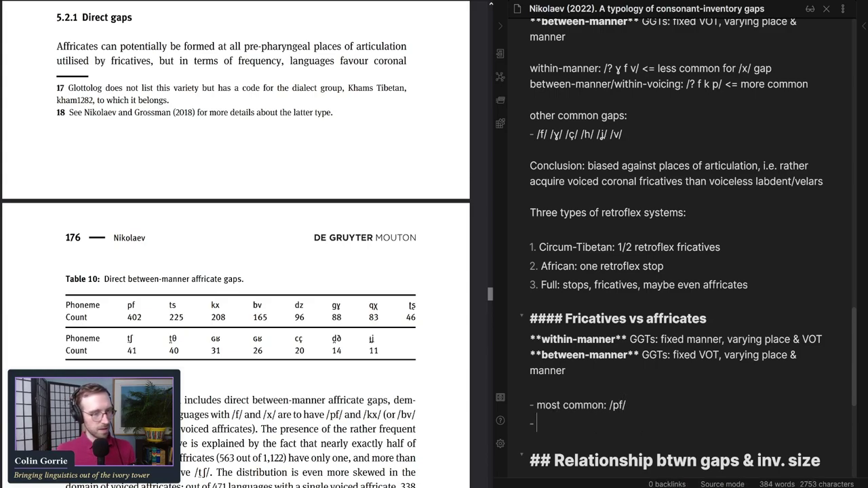
# Step: Fill in the second bullet as "next: /ts/ /kx/", based on the affricate gaps in Table 10
pyautogui.write('next: /ts/ /kz/')
pyautogui.press('BackSpace')
pyautogui.write('x/')
pyautogui.scroll(-1, 236, 305)
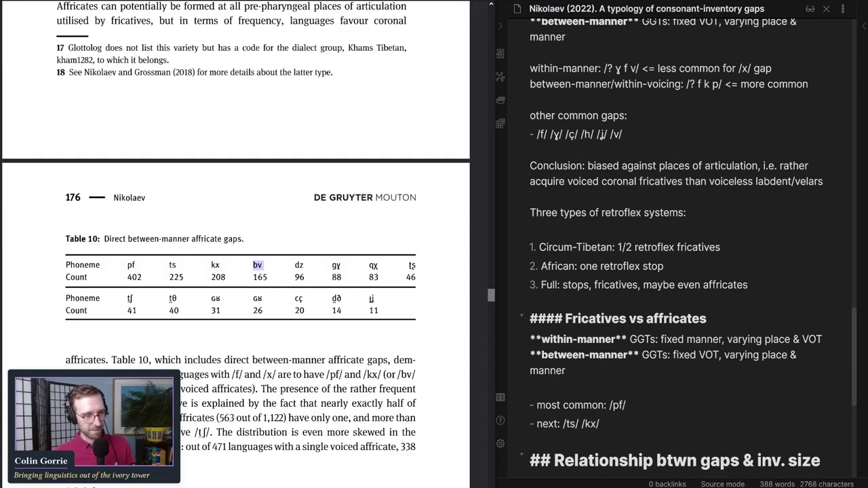
# Step: Add "/bv/" to the end of the "next: /ts/ /kx/" bullet
pyautogui.write('/bv/')
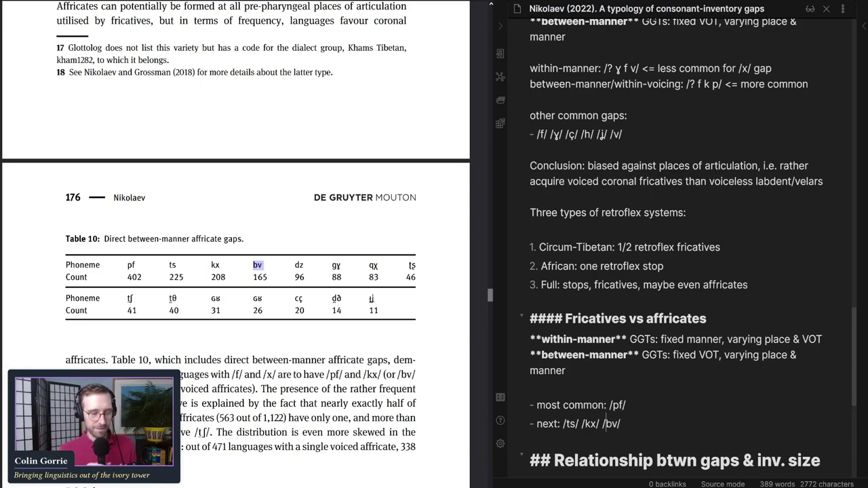
pyautogui.press('Right')
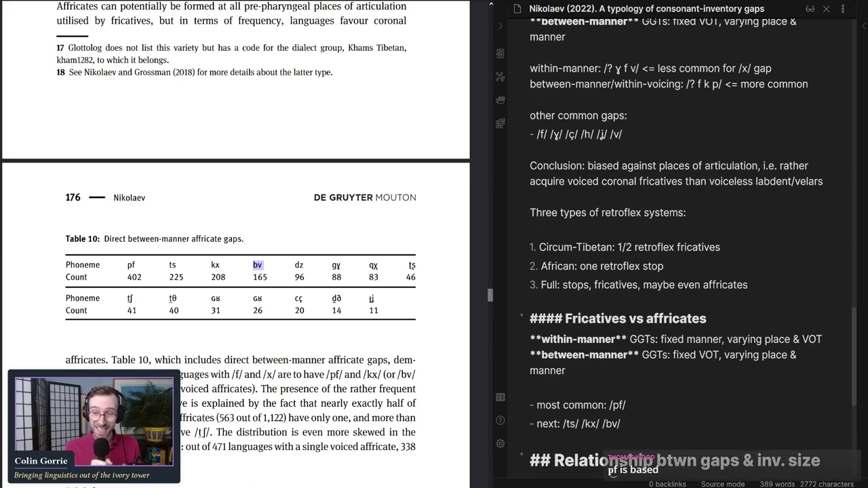
pyautogui.doubleClick(608, 424)
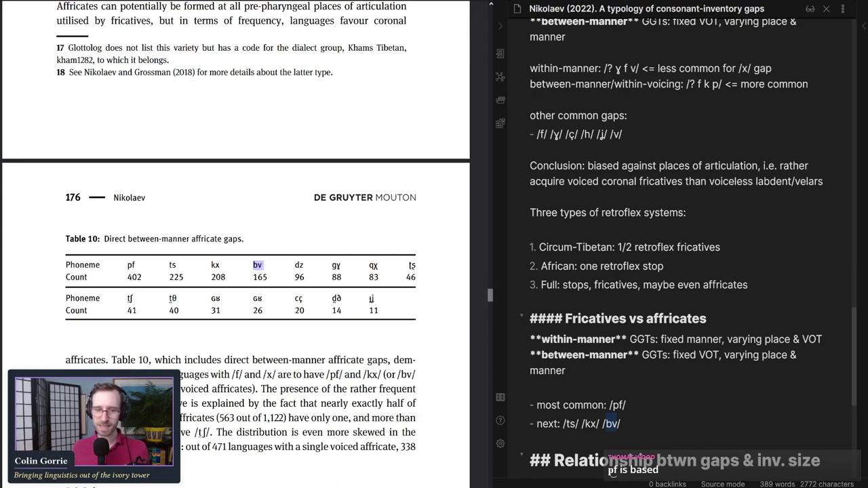
pyautogui.click(620, 424)
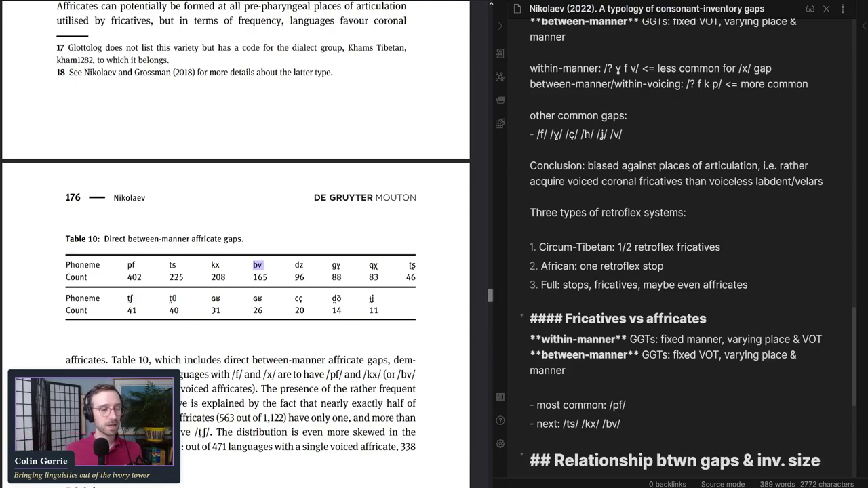
# Step: Compare the /pf/ and /ts/ entries in the notes with the explanation below Table 10, including the sentence on /t̠ʃ/
pyautogui.moveTo(563, 424); pyautogui.dragTo(626, 404)
pyautogui.click(562, 424)
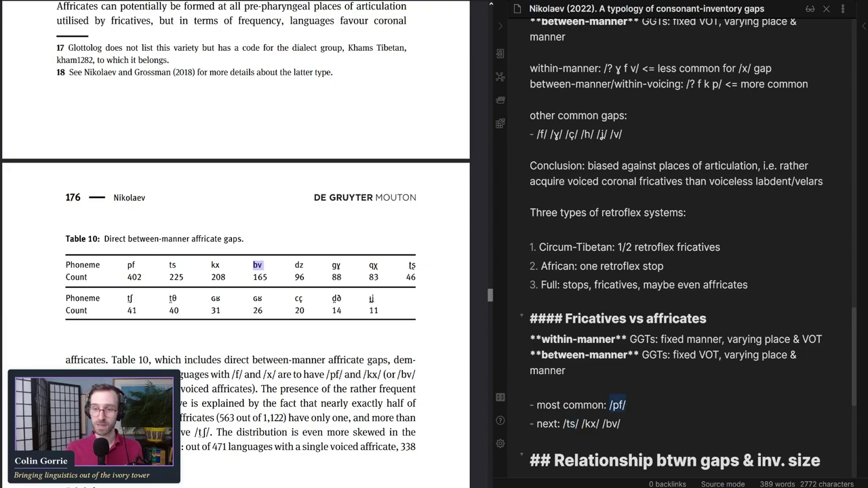
pyautogui.click(622, 405)
pyautogui.moveTo(622, 404); pyautogui.dragTo(613, 405)
pyautogui.click(612, 405)
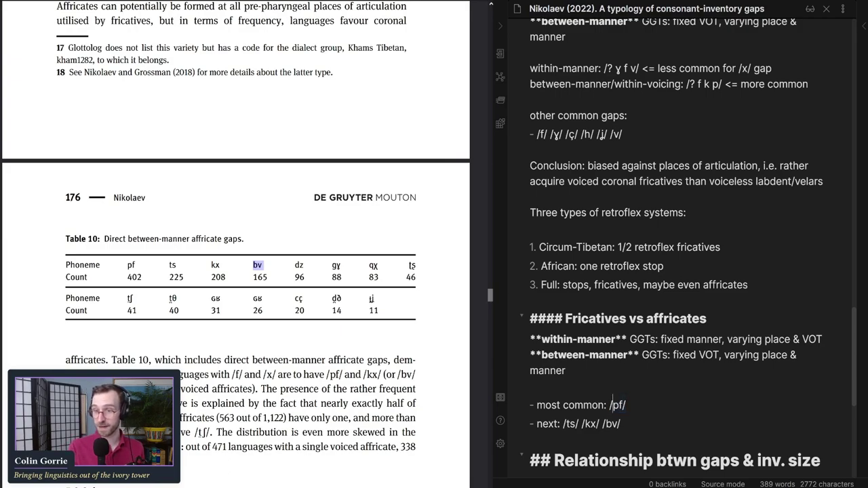
pyautogui.moveTo(566, 423); pyautogui.dragTo(613, 405)
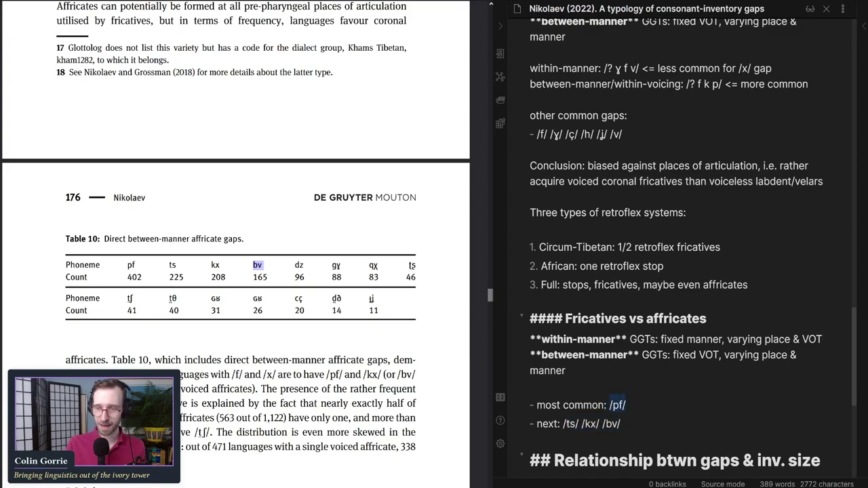
pyautogui.click(568, 405)
pyautogui.moveTo(567, 423); pyautogui.dragTo(575, 423)
pyautogui.click(596, 424)
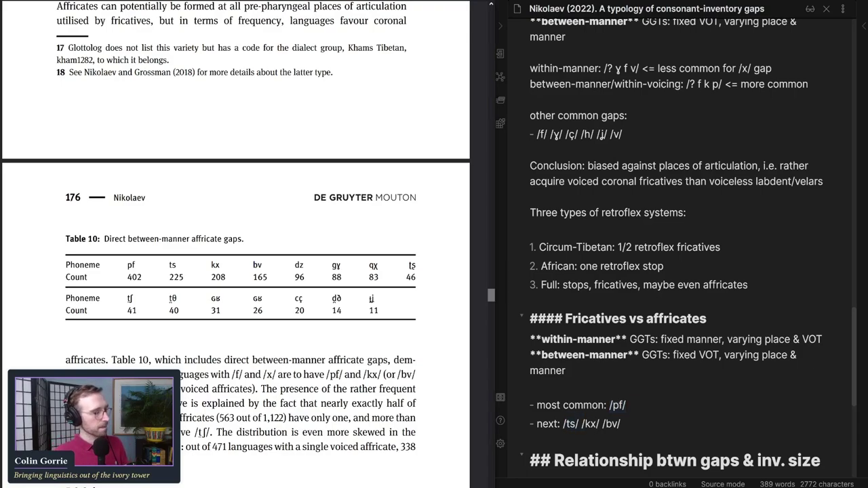
pyautogui.scroll(-3, 237, 271)
pyautogui.moveTo(564, 423); pyautogui.dragTo(578, 424)
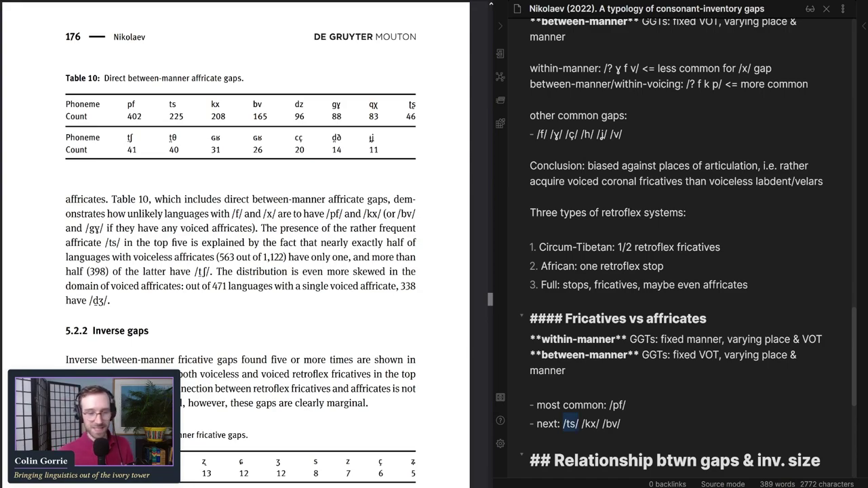
pyautogui.scroll(-1, 678, 271)
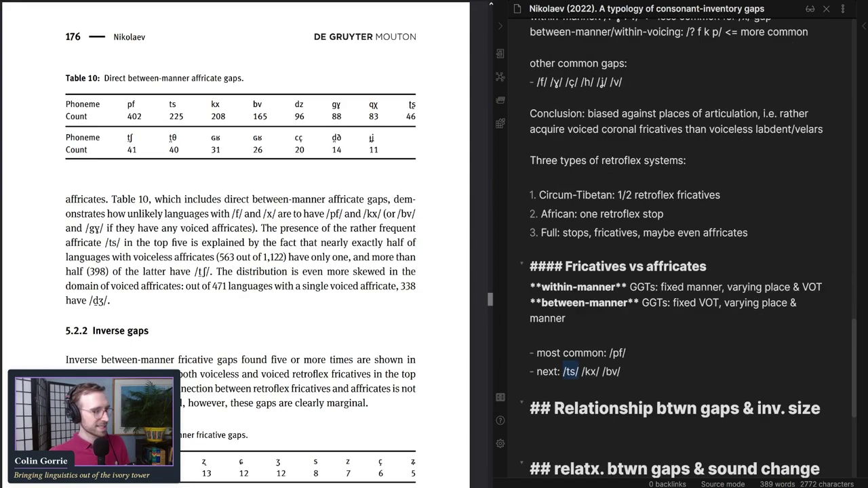
pyautogui.click(557, 372)
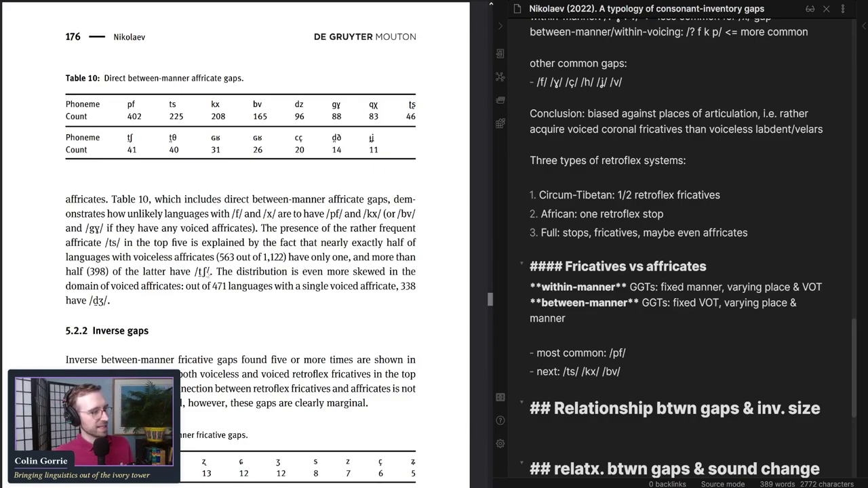
pyautogui.moveTo(210, 272); pyautogui.dragTo(194, 271)
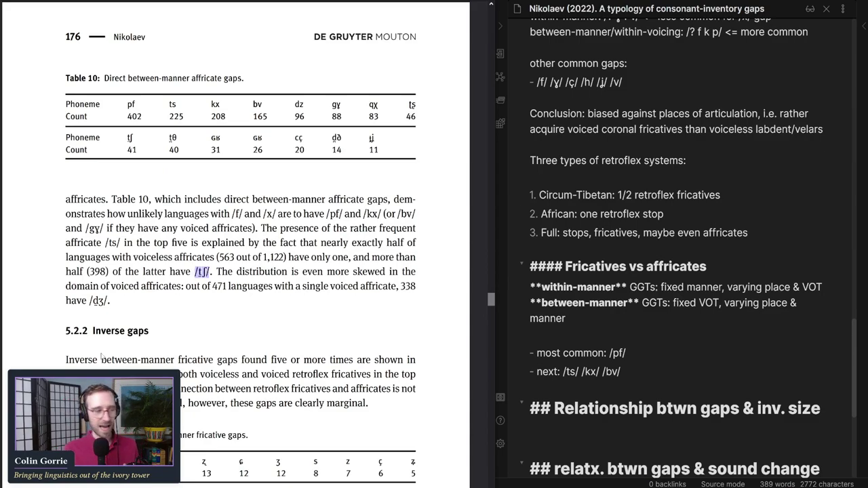
# Step: Add the line "s ʃ t̠ʃ" below the affricate gap bullets, copying the /t̠ʃ/ symbols from the paper
pyautogui.click(630, 371)
pyautogui.press('Return')
pyautogui.press('Return')
pyautogui.write('s')
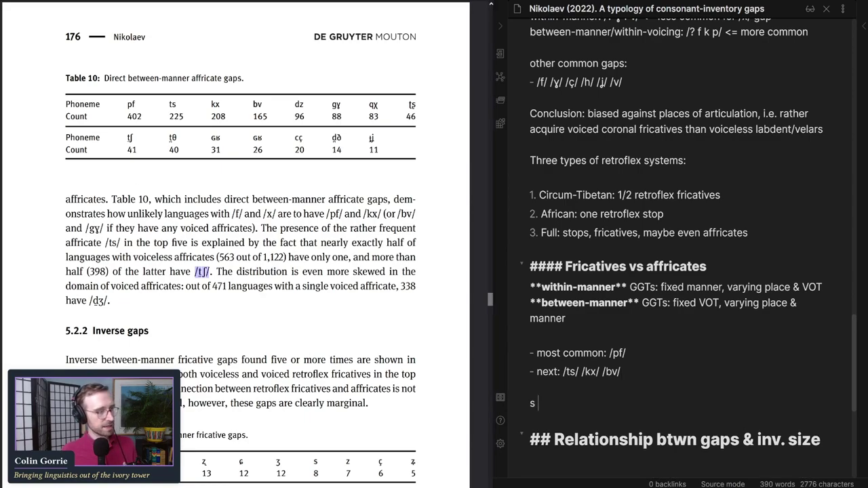
pyautogui.moveTo(202, 271); pyautogui.dragTo(209, 271)
pyautogui.hotkey('ctrl', 'c')
pyautogui.hotkey('alt', 'Tab')
pyautogui.hotkey('ctrl', 'v')
pyautogui.hotkey('ctrl', 'c')
pyautogui.hotkey('alt', 'Tab')
pyautogui.hotkey('ctrl', 'v')
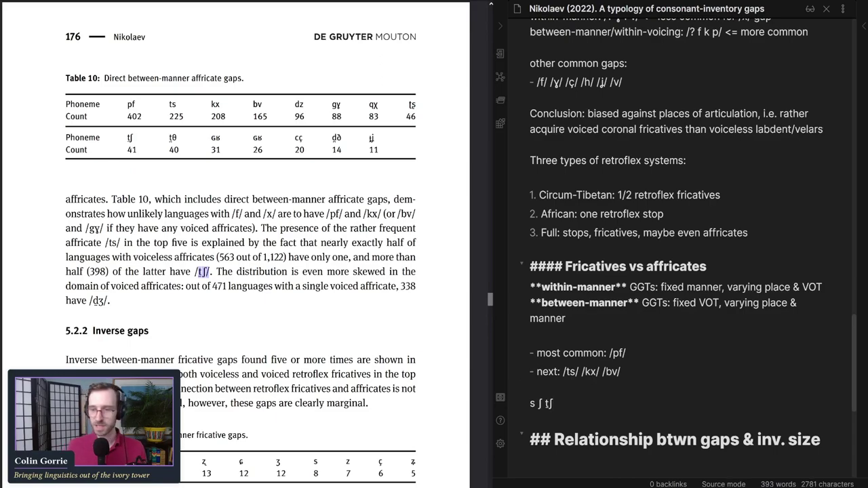
pyautogui.press('Return')
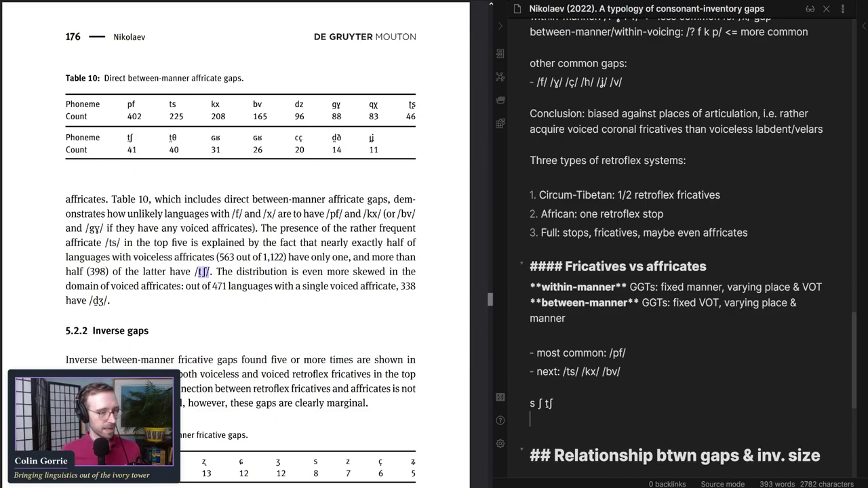
# Step: Complete the "s ʃ t̠ʃ" line with "=> between-manner gap of /ts/"
pyautogui.hotkey('alt', 'Tab')
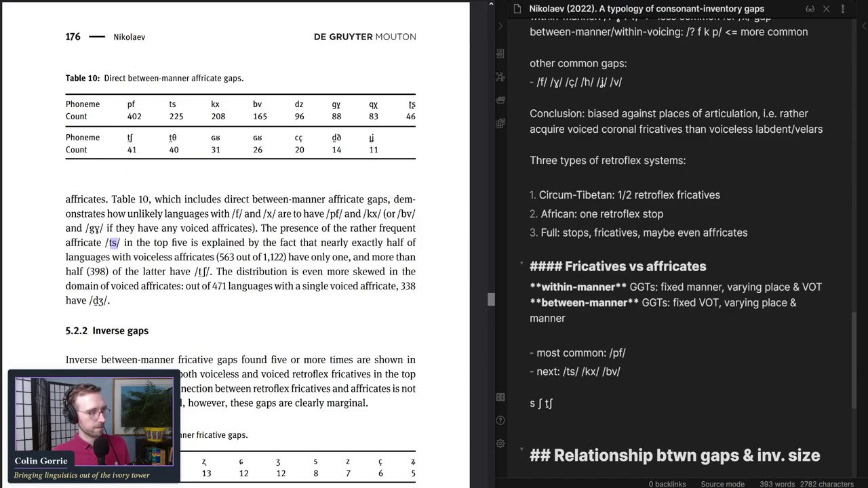
pyautogui.hotkey('alt', 'Tab')
pyautogui.click(553, 402)
pyautogui.write('=> /ts/ betwen')
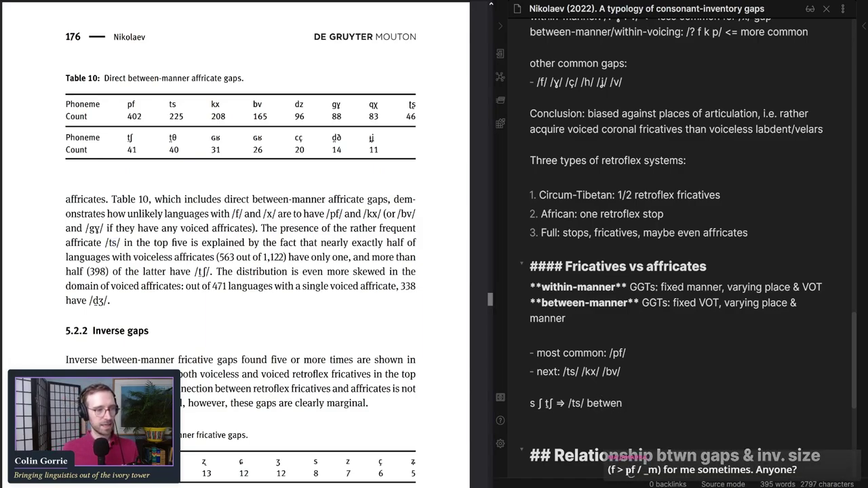
pyautogui.press('BackSpace')
pyautogui.write('en-man')
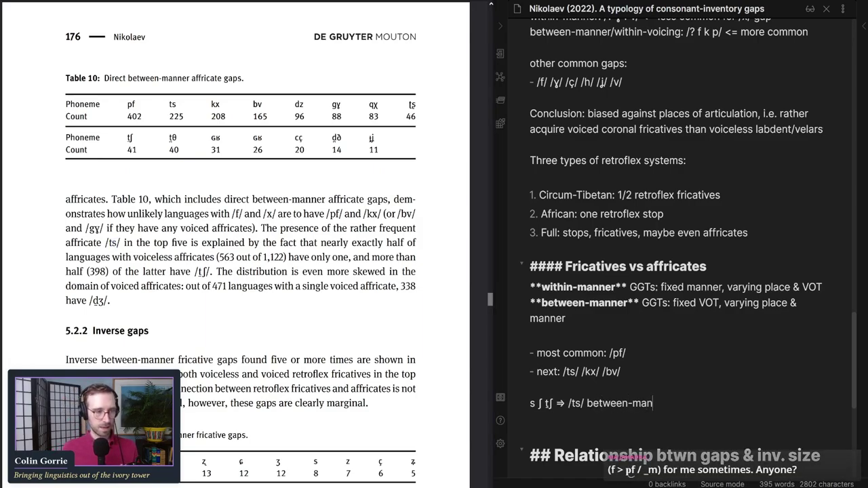
pyautogui.write('ner gap of /ts/')
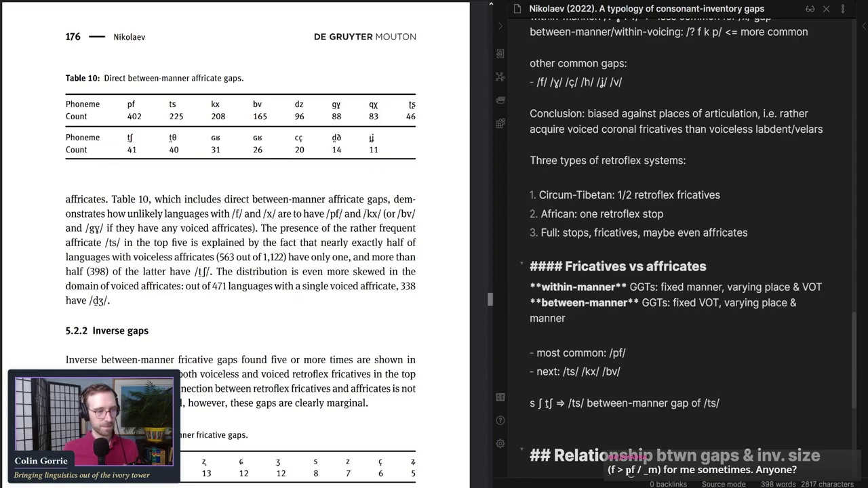
pyautogui.press('BackSpace')
pyautogui.press('BackSpace')
pyautogui.press('BackSpace')
pyautogui.press('BackSpace')
pyautogui.press('BackSpace')
# Step: Read through section 5.2.2 on inverse gaps and add an empty line under the heading "Relationship btwn gaps & inv. size"
pyautogui.scroll(-3, 240, 244)
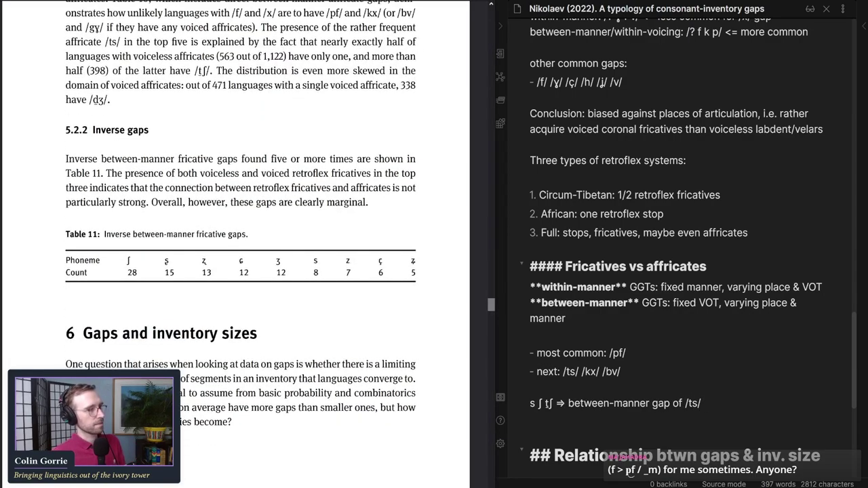
pyautogui.scroll(3, 200, 192)
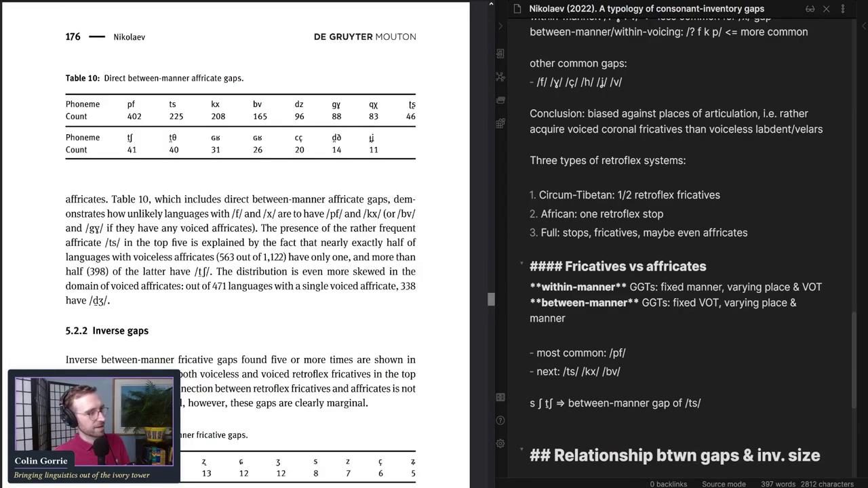
pyautogui.scroll(-2, 241, 244)
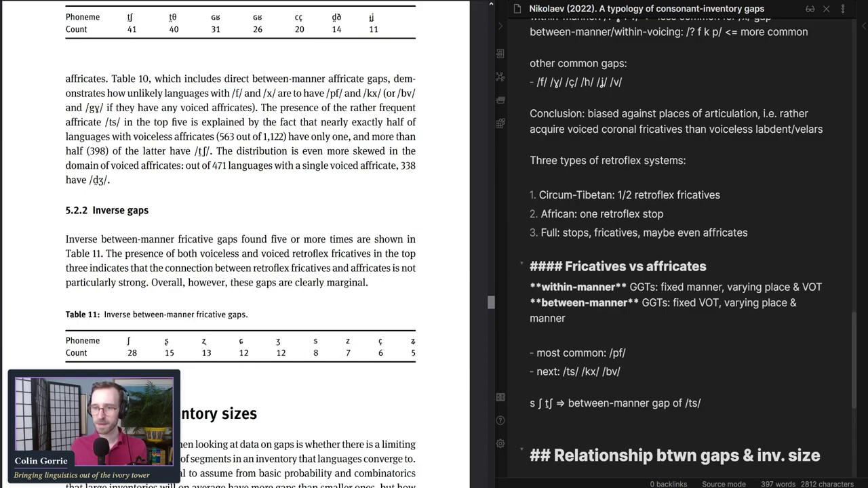
pyautogui.scroll(-3, 235, 244)
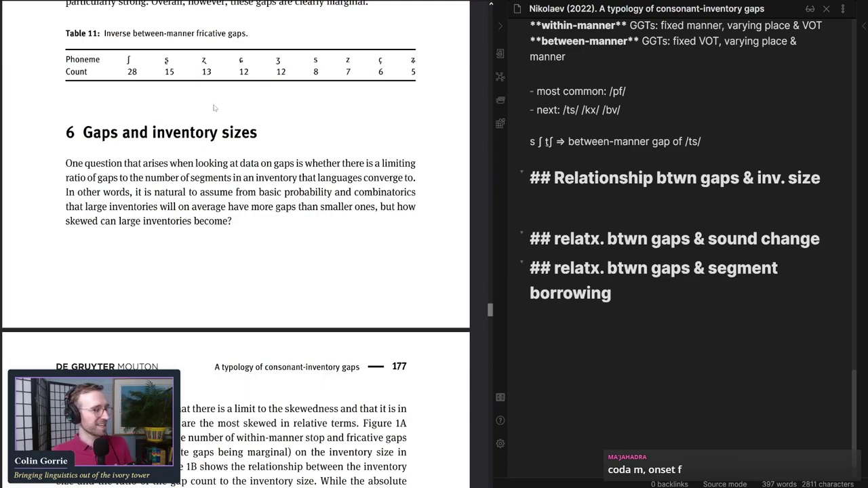
pyautogui.scroll(-1, 254, 150)
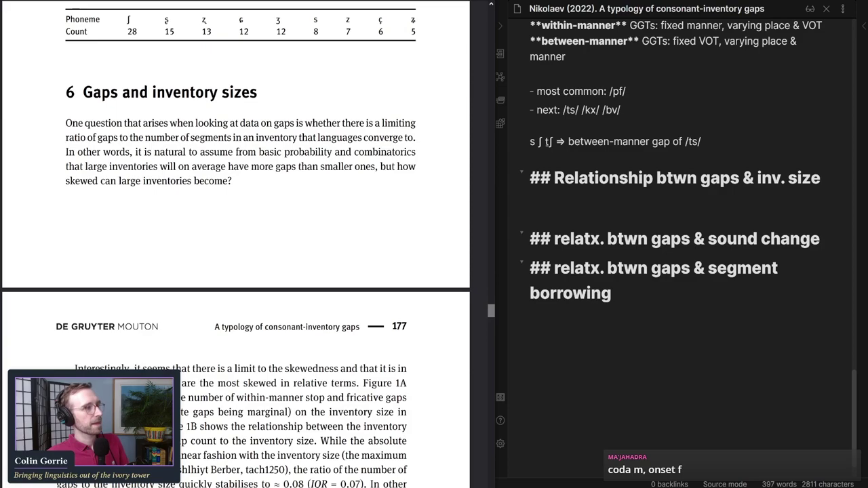
pyautogui.press('Return')
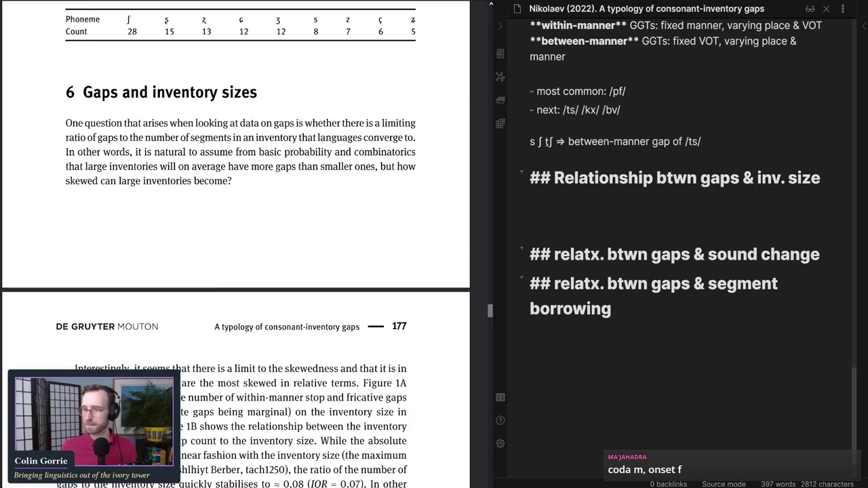
# Step: Examine the opening paragraph of section 6 for its question about the ratio of gaps to inventory size
pyautogui.scroll(-2, 237, 244)
pyautogui.moveTo(66, 42); pyautogui.dragTo(298, 88)
pyautogui.moveTo(238, 101); pyautogui.dragTo(238, 102)
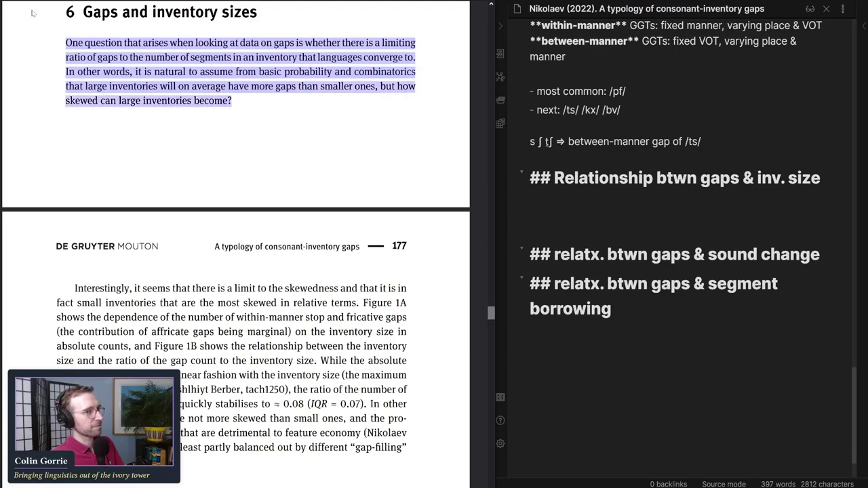
pyautogui.moveTo(120, 57); pyautogui.dragTo(438, 66)
pyautogui.click(438, 65)
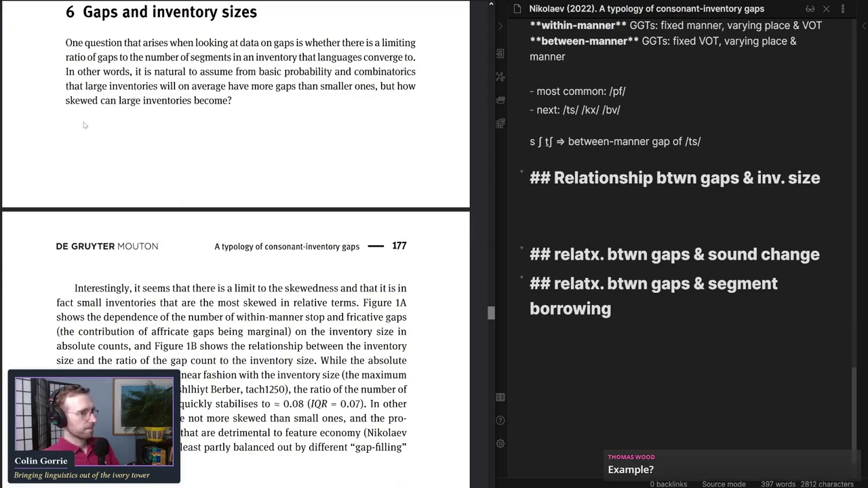
pyautogui.moveTo(70, 87); pyautogui.dragTo(386, 87)
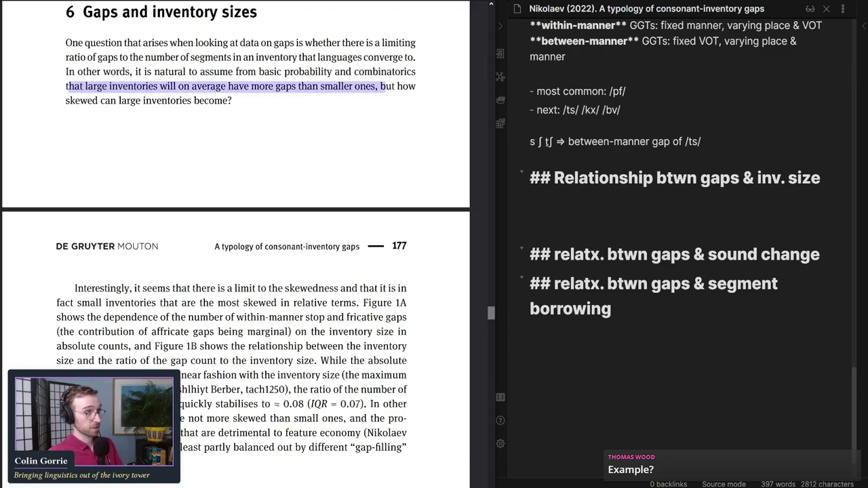
pyautogui.click(374, 97)
pyautogui.moveTo(134, 72); pyautogui.dragTo(421, 78)
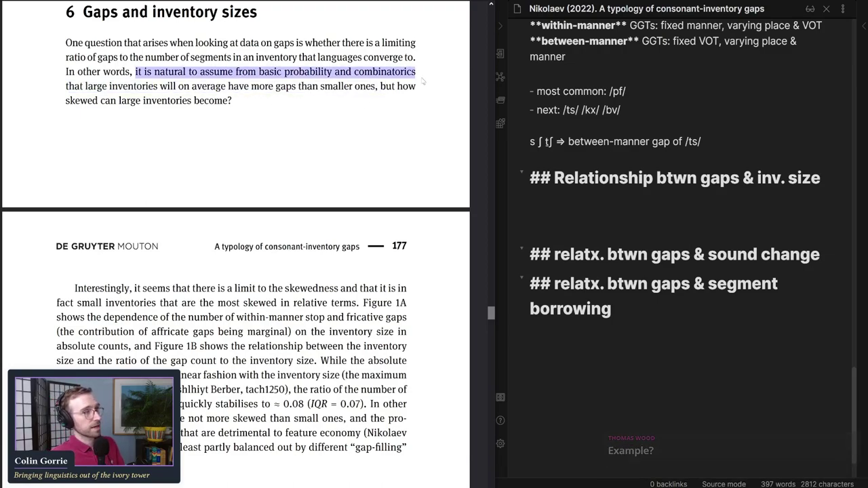
pyautogui.click(422, 81)
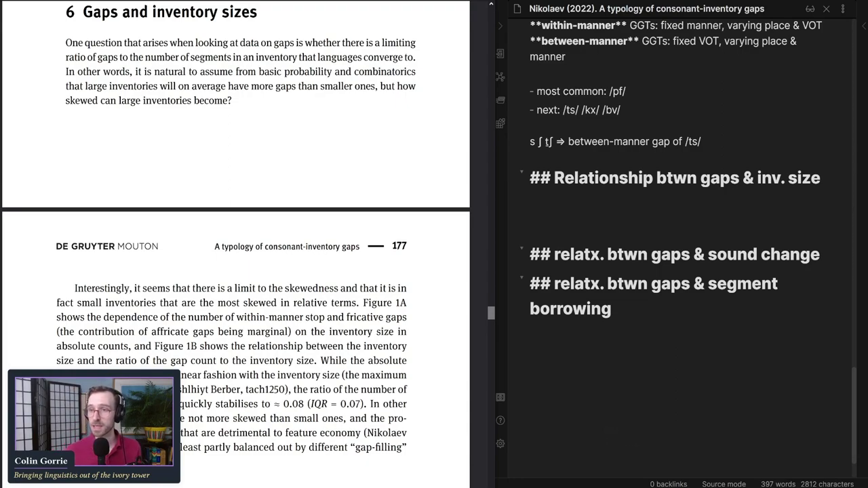
pyautogui.scroll(-2, 236, 204)
pyautogui.scroll(2, 235, 203)
pyautogui.moveTo(217, 71); pyautogui.dragTo(431, 81)
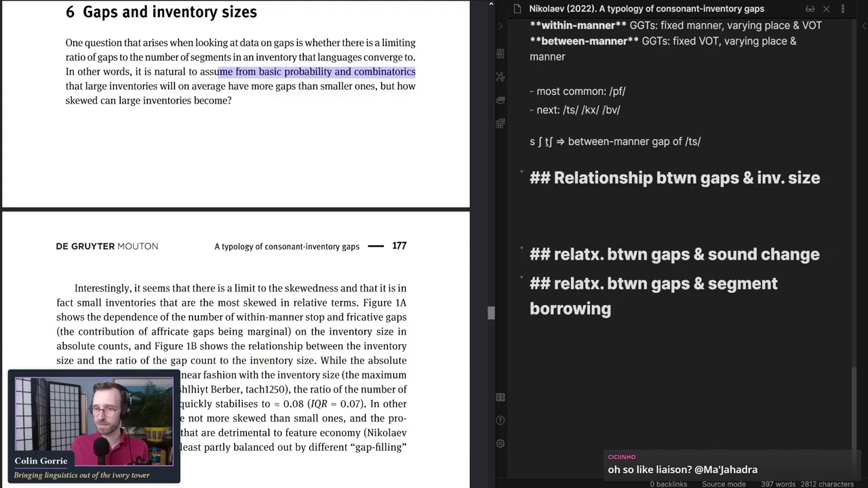
pyautogui.click(233, 71)
pyautogui.moveTo(228, 101); pyautogui.dragTo(381, 86)
# Step: Read the section 6 paragraph on page 177 about the limit to skewedness and how the gap-to-inventory-size ratio stabilises
pyautogui.scroll(-3, 129, 155)
pyautogui.moveTo(75, 87); pyautogui.dragTo(361, 102)
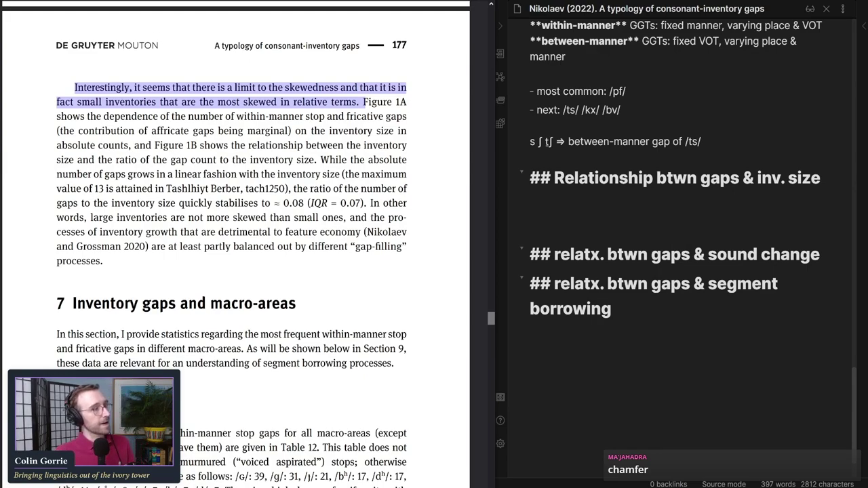
pyautogui.click(159, 165)
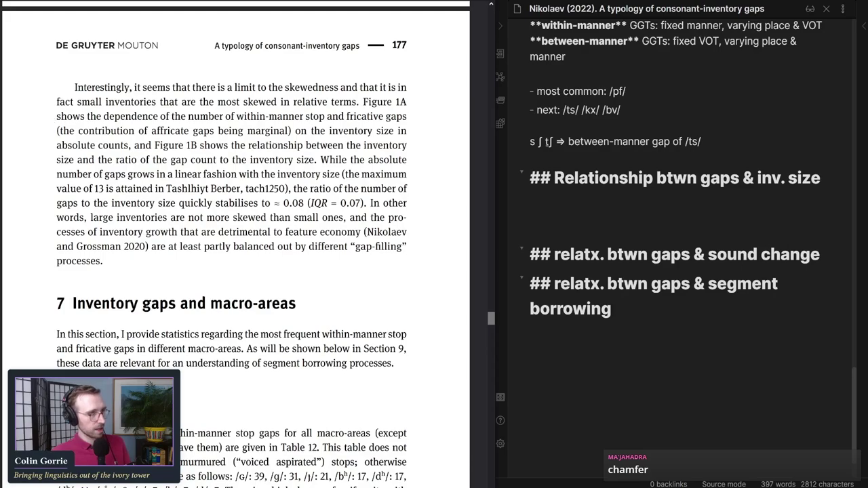
pyautogui.scroll(-1, 230, 244)
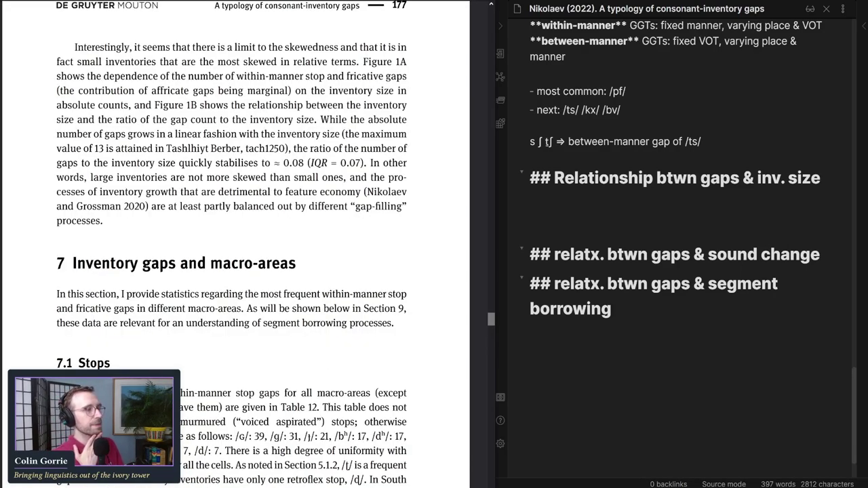
pyautogui.moveTo(320, 119); pyautogui.dragTo(341, 133)
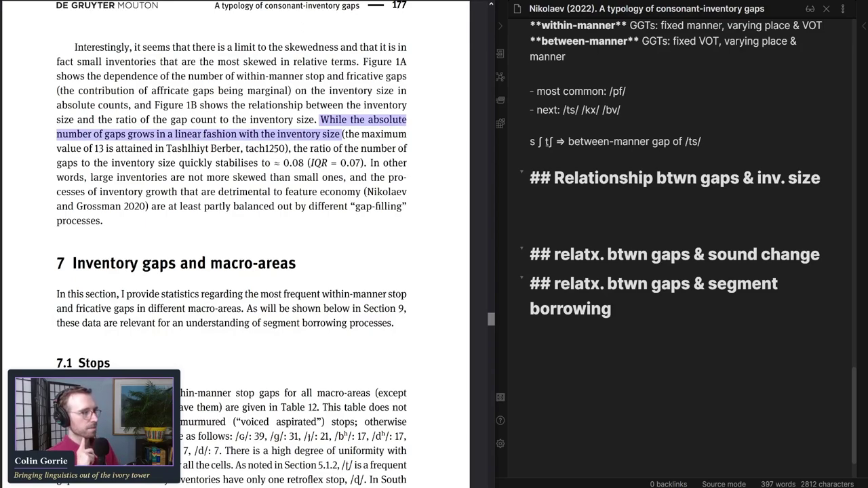
pyautogui.moveTo(293, 148); pyautogui.dragTo(241, 162)
pyautogui.click(243, 163)
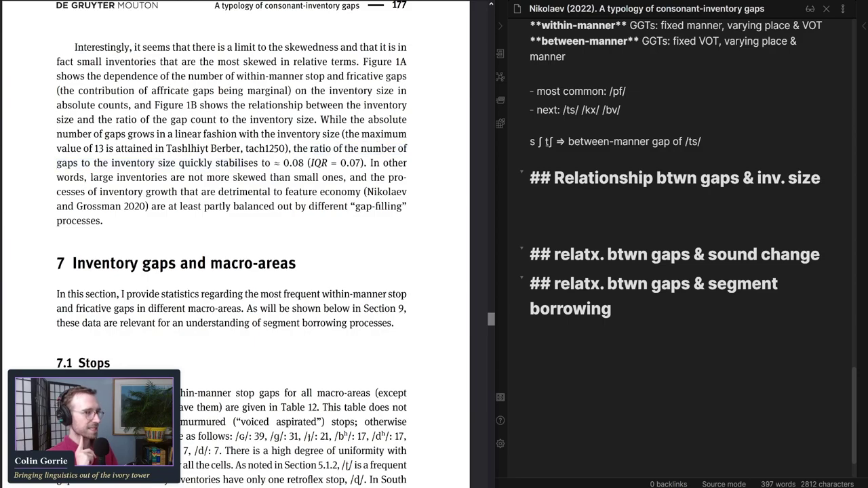
pyautogui.moveTo(288, 163); pyautogui.dragTo(304, 162)
pyautogui.click(304, 162)
pyautogui.scroll(-3, 242, 190)
pyautogui.scroll(4, 241, 190)
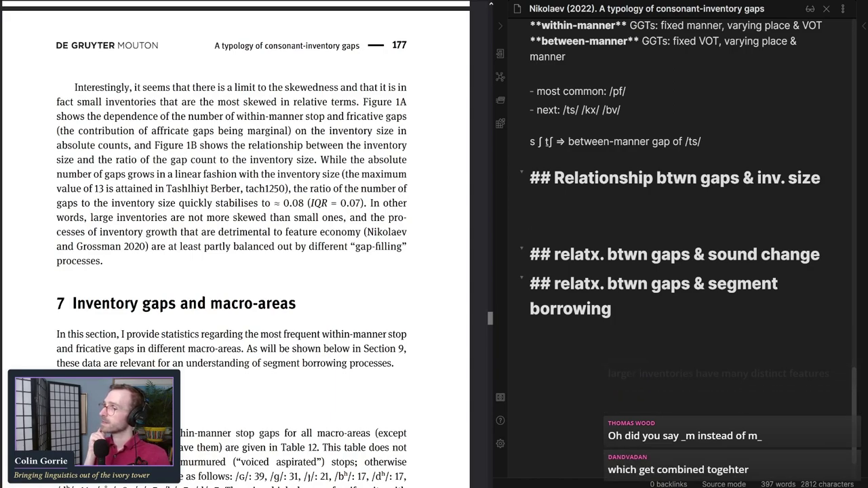
# Step: Examine Figure 1's plots A and B of gap counts and gap ratios against inventory size
pyautogui.scroll(-15, 308, 213)
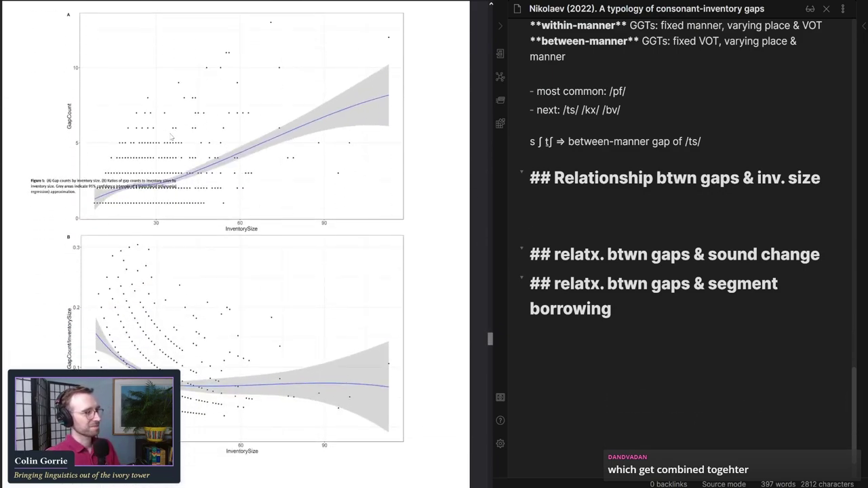
pyautogui.scroll(1, 162, 183)
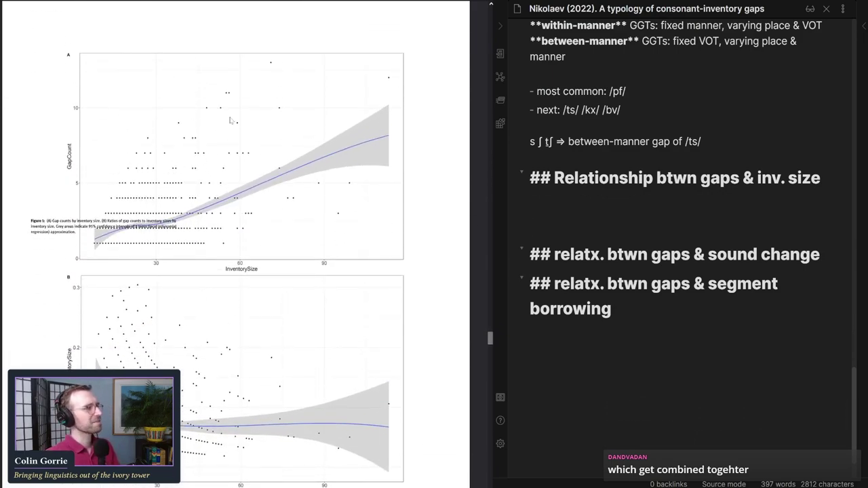
pyautogui.scroll(-3, 160, 237)
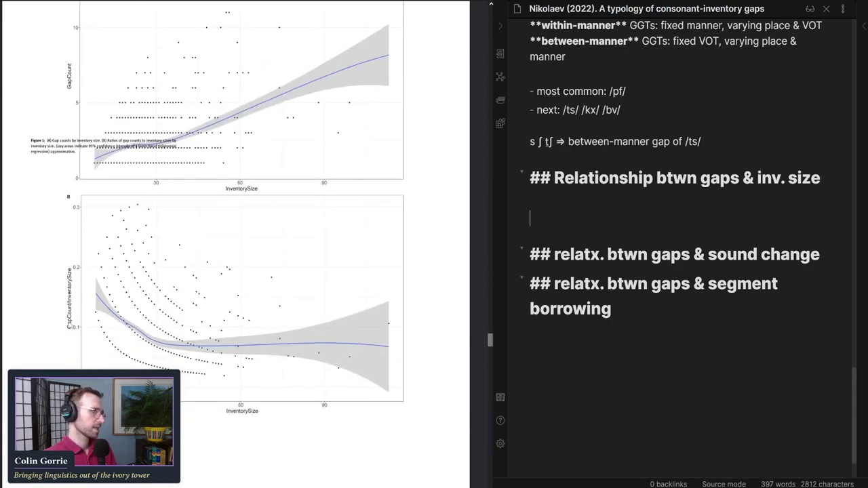
pyautogui.scroll(5, 68, 326)
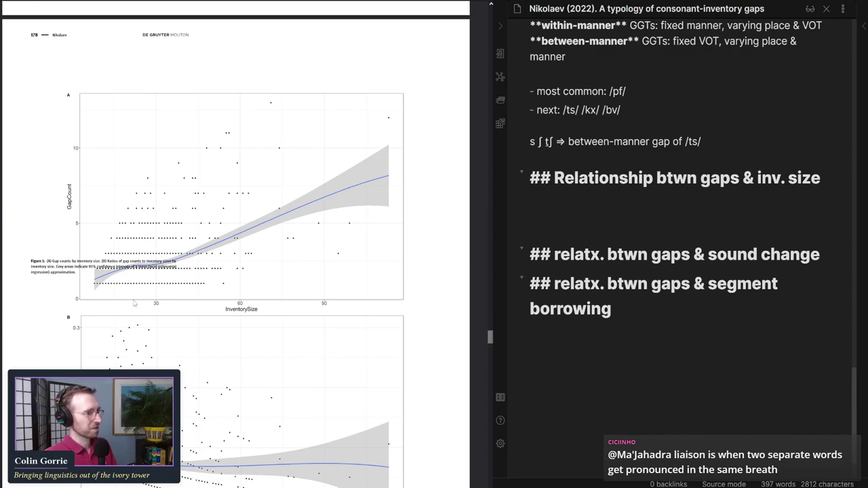
pyautogui.scroll(-4, 161, 155)
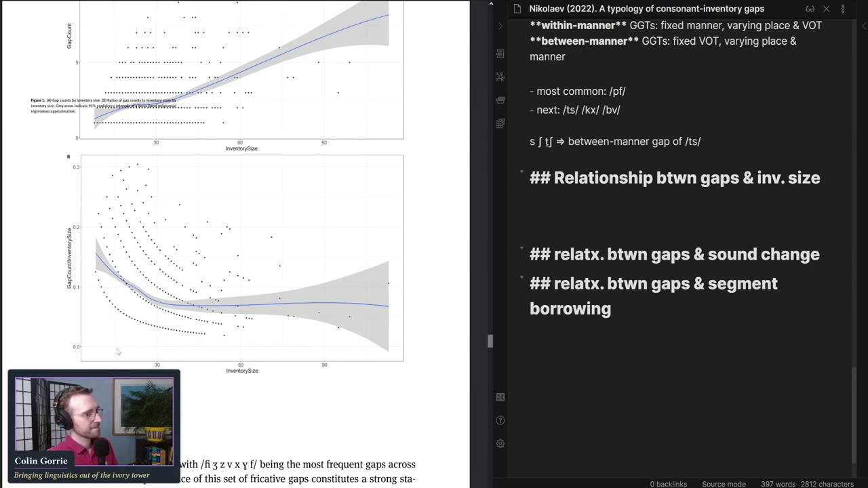
pyautogui.scroll(-3, 107, 364)
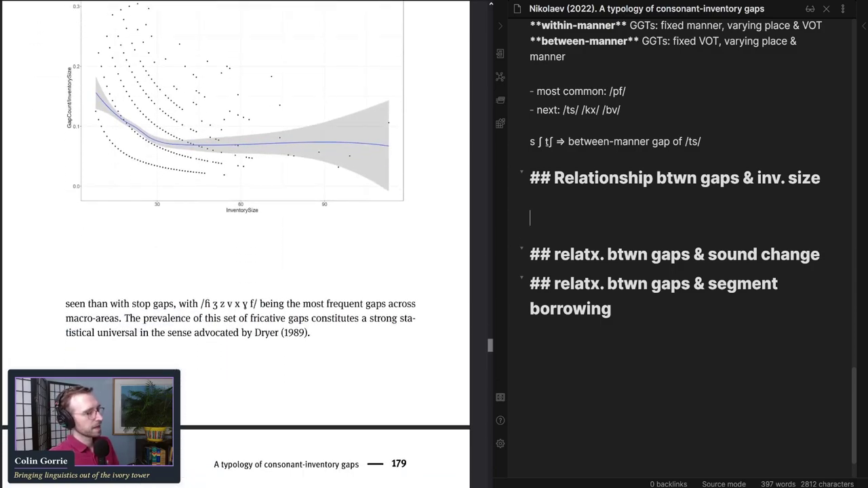
pyautogui.scroll(9, 236, 244)
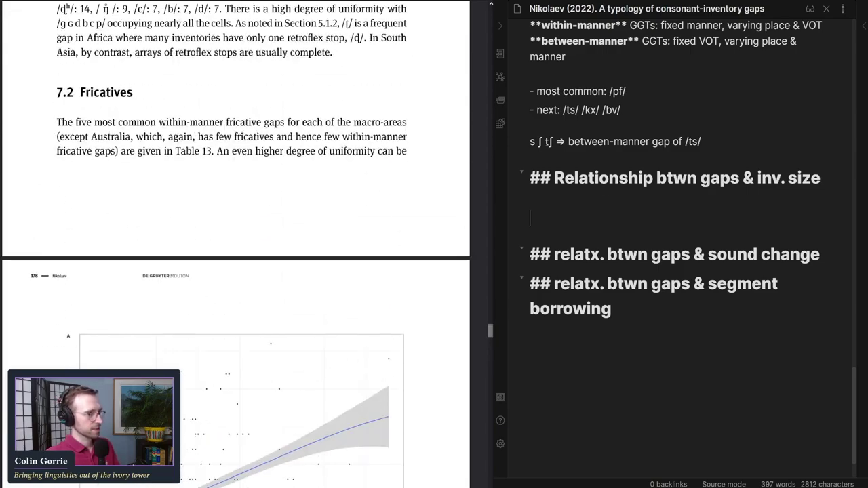
pyautogui.scroll(5, 236, 244)
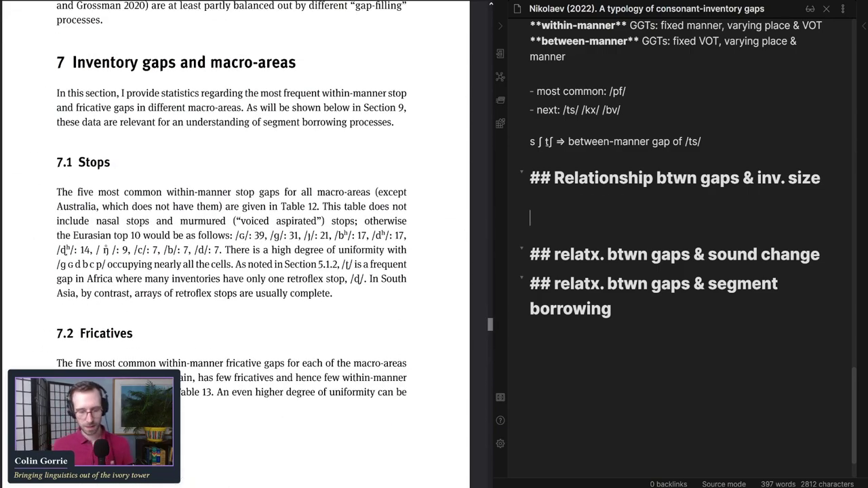
pyautogui.write('mean')
pyautogui.press('BackSpace')
pyautogui.press('BackSpace')
pyautogui.press('BackSpace')
pyautogui.press('BackSpace')
pyautogui.press('BackSpace')
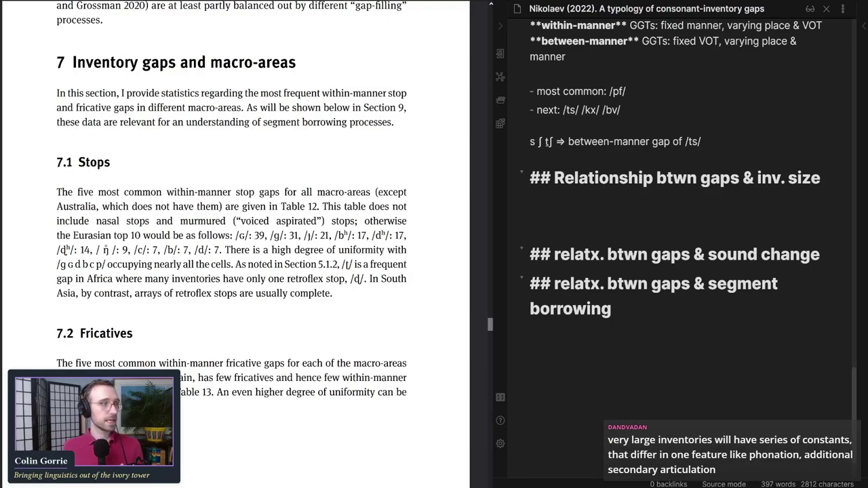
# Step: Write "ratio of gaps to inventory size is higher for smaller inventories" under the heading "Relationship btwn gaps & inv. size"
pyautogui.write('rati')
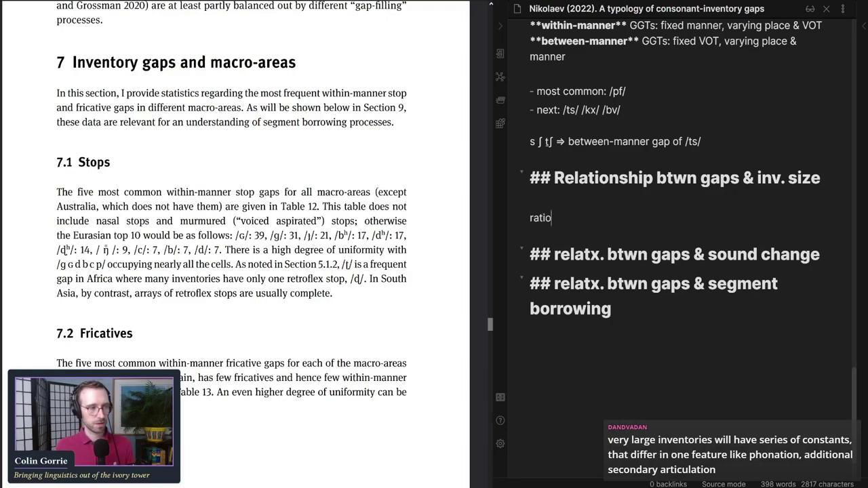
pyautogui.press('BackSpace')
pyautogui.write('o of gap')
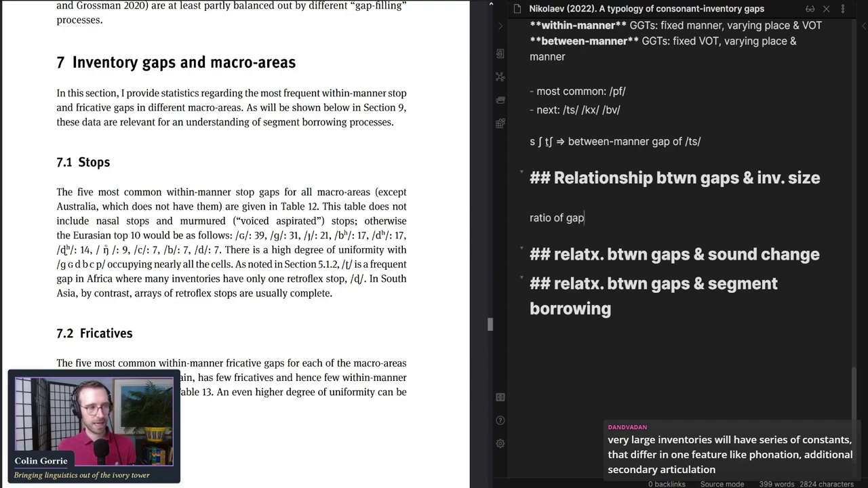
pyautogui.write('s to inventory')
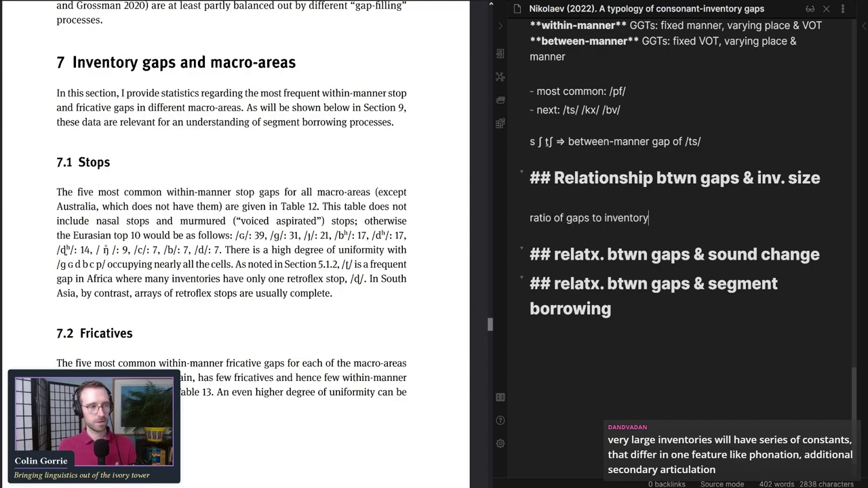
pyautogui.write(' size is ghh')
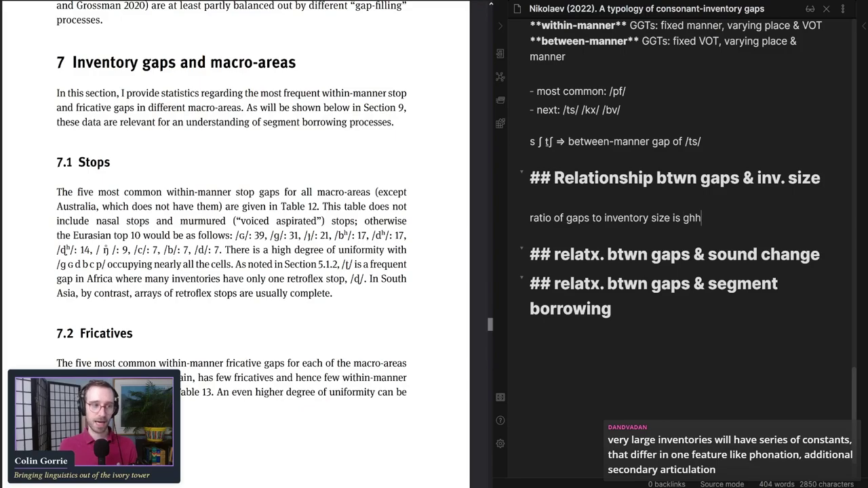
pyautogui.press('BackSpace')
pyautogui.press('BackSpace')
pyautogui.write('higher')
pyautogui.scroll(-10, 230, 244)
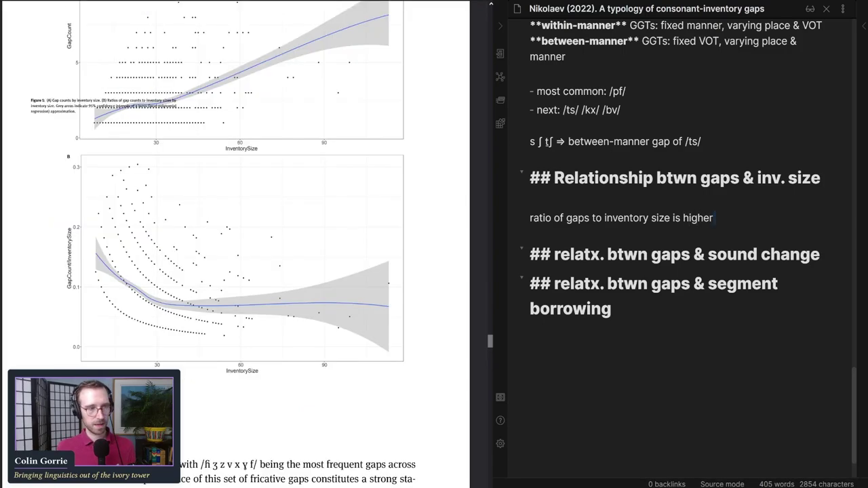
pyautogui.write('f')
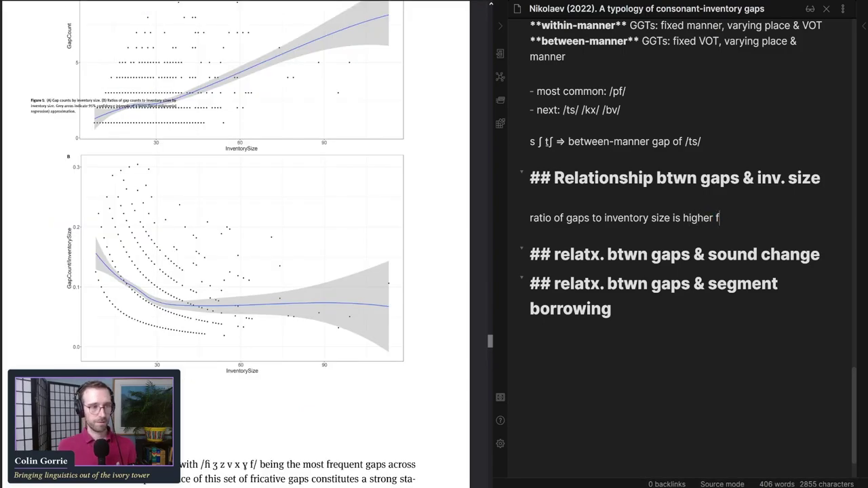
pyautogui.write('or smaller inventories')
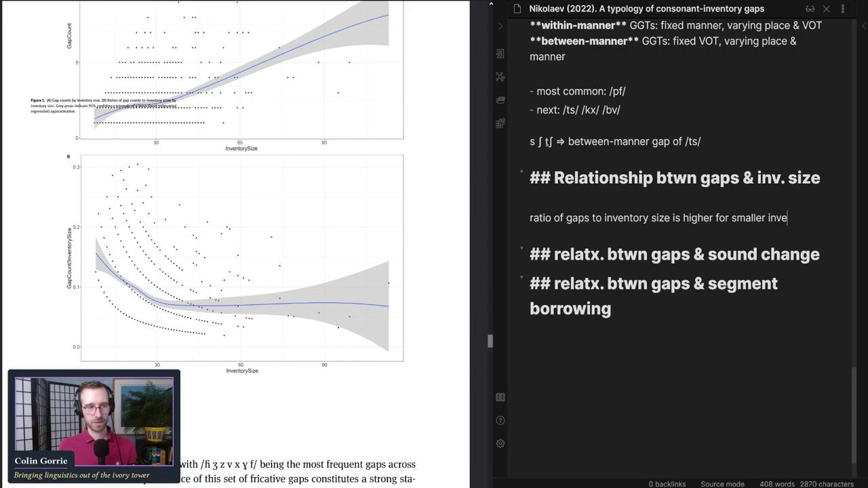
# Step: Add the line "as inventories get larger, the ratio stablizes to 0.8 (30 segments)" below the note on smaller inventories
pyautogui.press('Return')
pyautogui.write('as inventories get larger, the ')
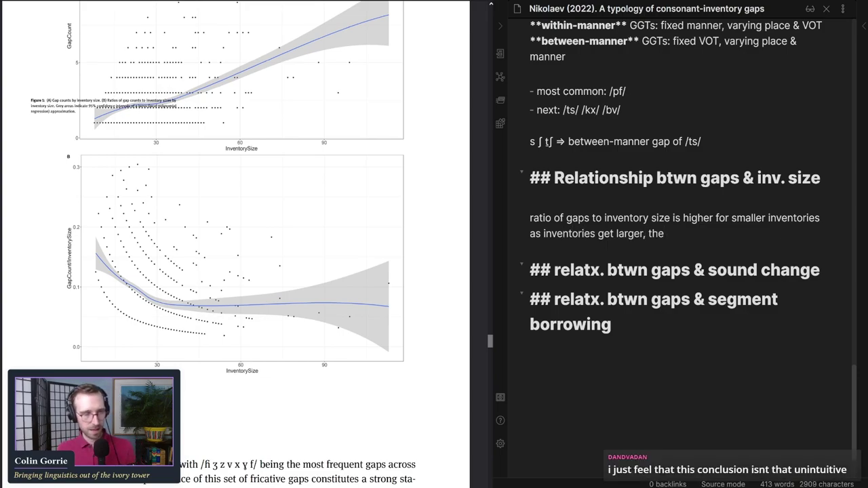
pyautogui.write('rati')
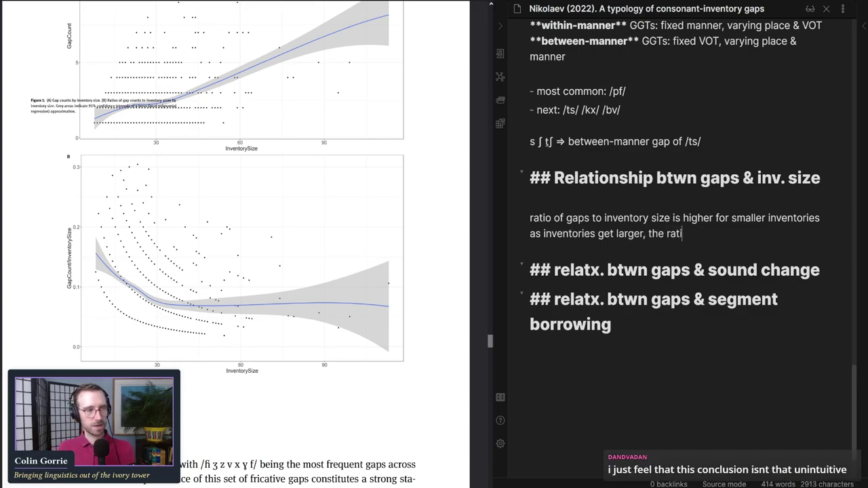
pyautogui.write('o stablizie')
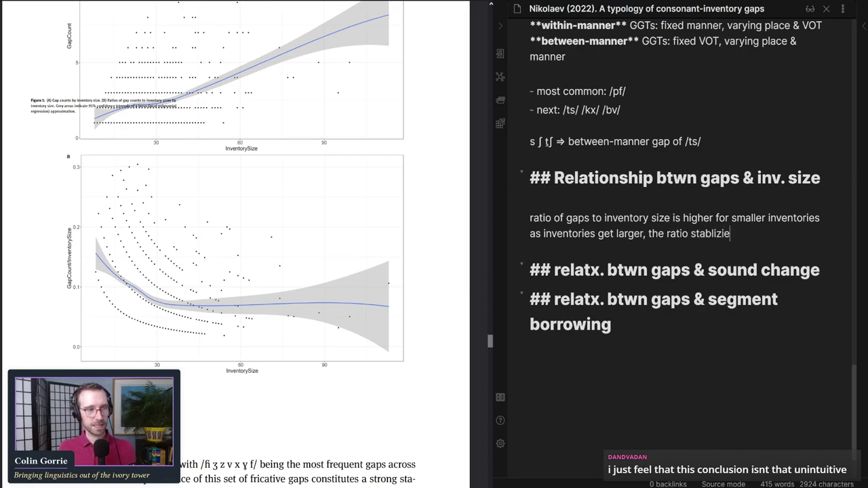
pyautogui.press('BackSpace')
pyautogui.press('BackSpace')
pyautogui.press('BackSpace')
pyautogui.write('zes to ')
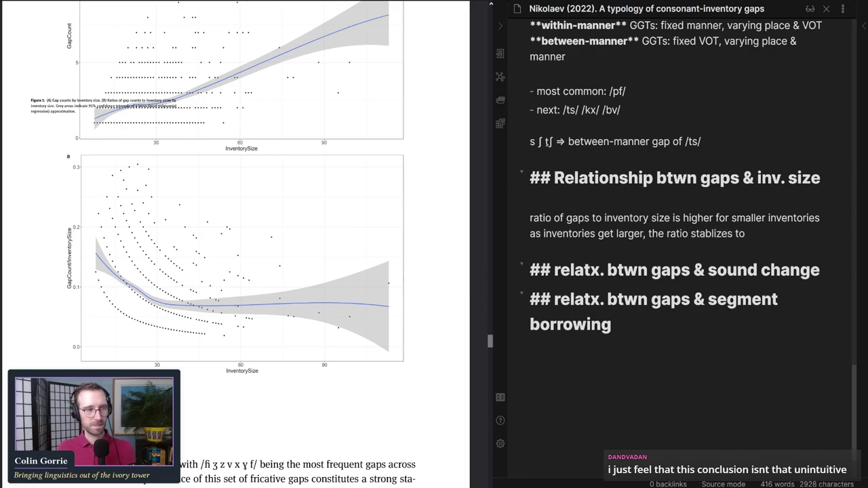
pyautogui.write('0.8 (34')
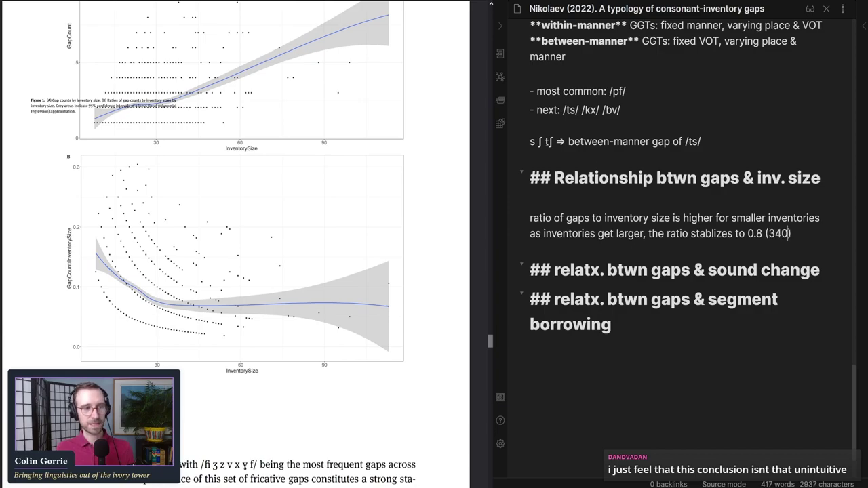
pyautogui.press('BackSpace')
pyautogui.write('0 segments')
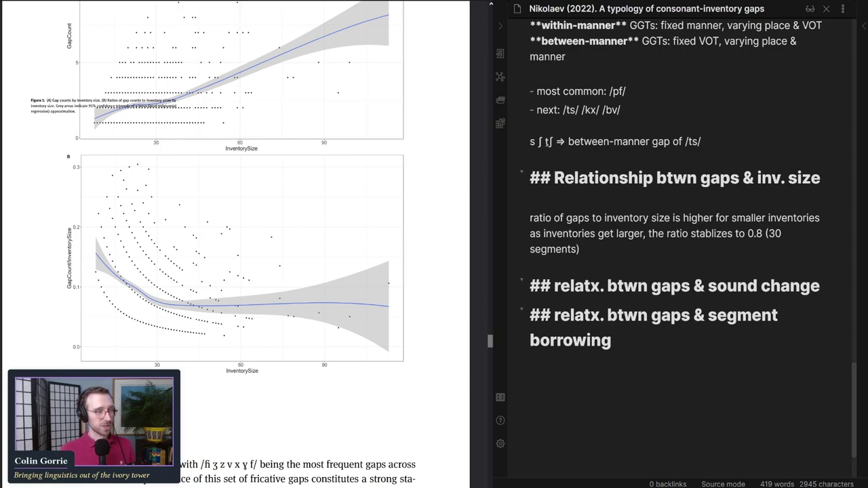
# Step: Read section 7.1 on stop gaps in different macro-areas and check the phoneme counts in its table
pyautogui.scroll(-10, 418, 346)
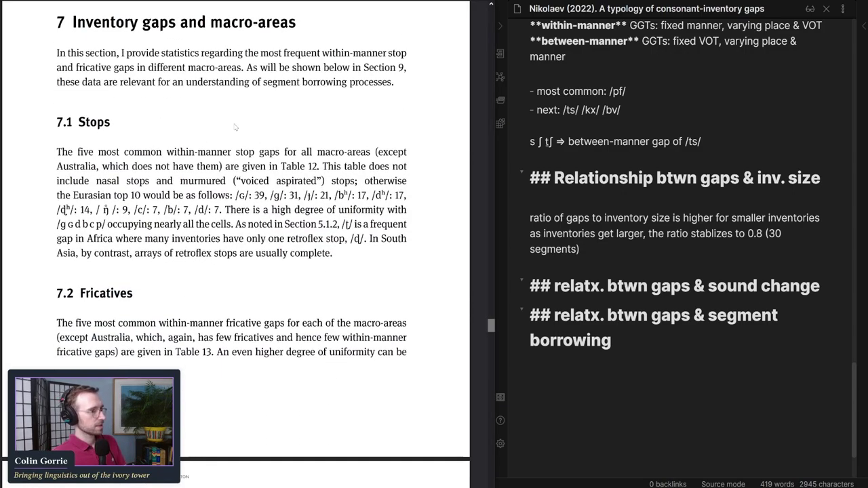
pyautogui.click(529, 264)
pyautogui.scroll(1, 56, 167)
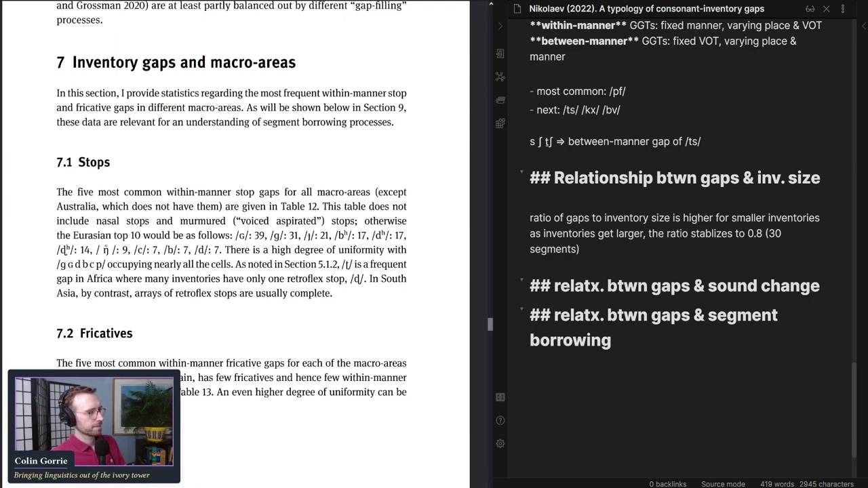
pyautogui.moveTo(57, 192)
pyautogui.mouseDown()
pyautogui.moveTo(234, 206)
pyautogui.moveTo(313, 192)
pyautogui.moveTo(57, 192)
pyautogui.mouseUp()
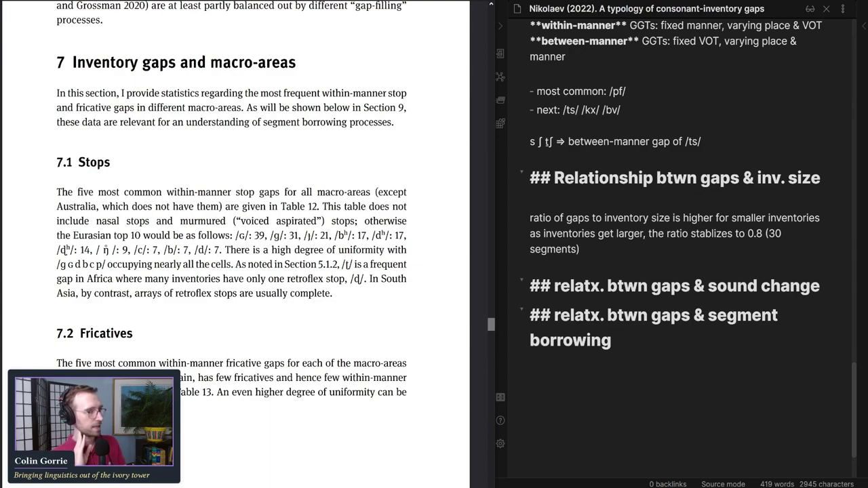
pyautogui.scroll(-15, 212, 323)
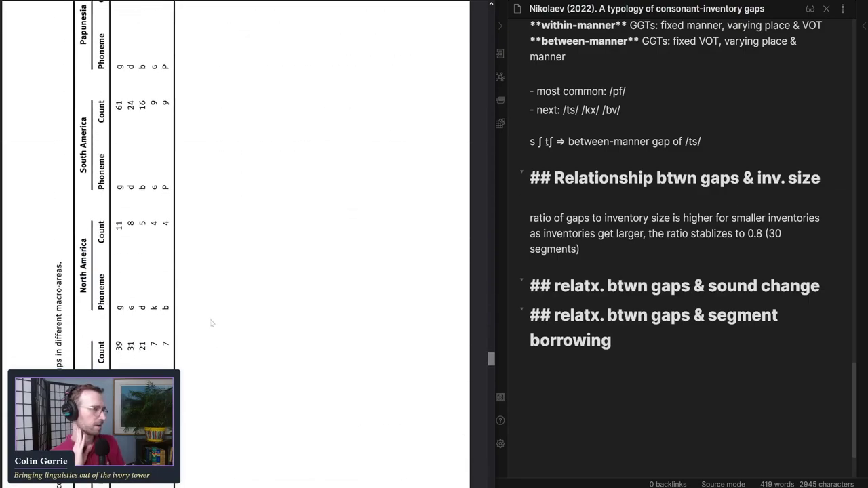
pyautogui.scroll(-2, 211, 323)
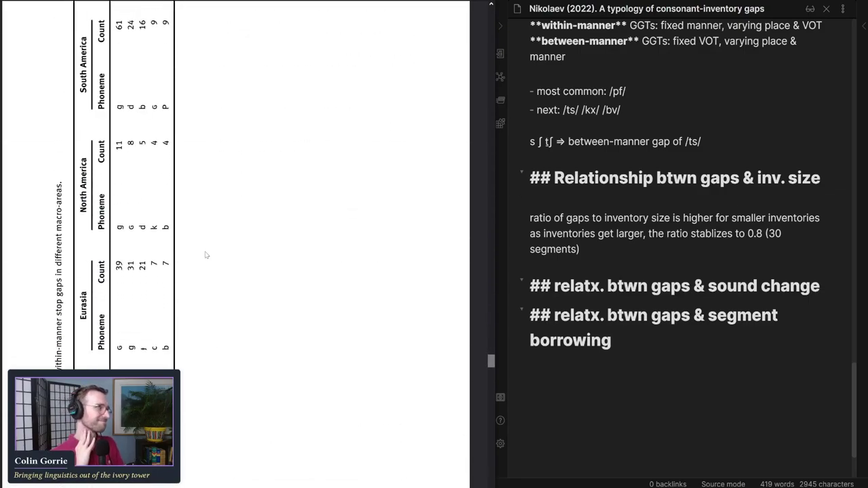
pyautogui.rightClick(351, 64)
pyautogui.click(328, 99)
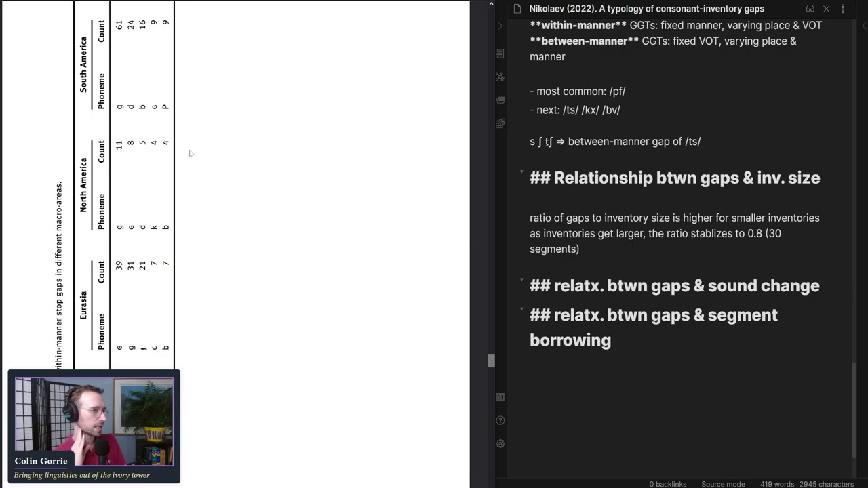
pyautogui.scroll(15, 194, 152)
pyautogui.scroll(6, 195, 160)
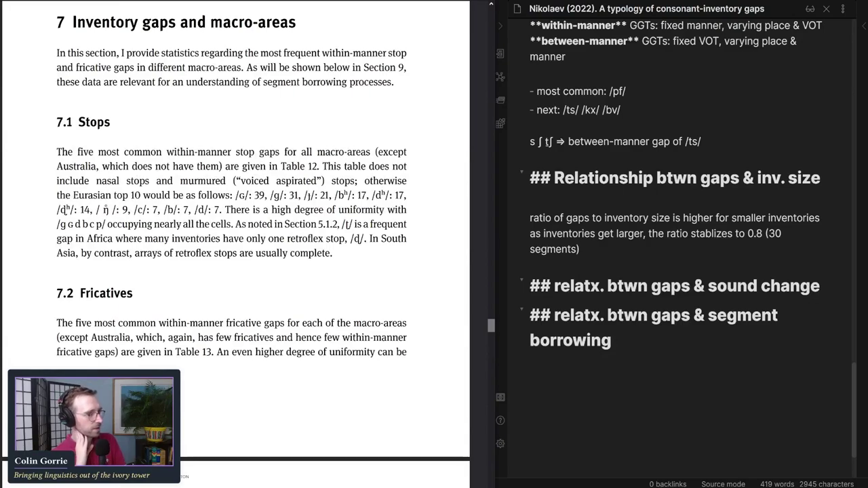
# Step: Add the lines "L pater" and "A athair" beneath the heading "relatx. btwn gaps & segment borrowing"
pyautogui.scroll(-6, 117, 324)
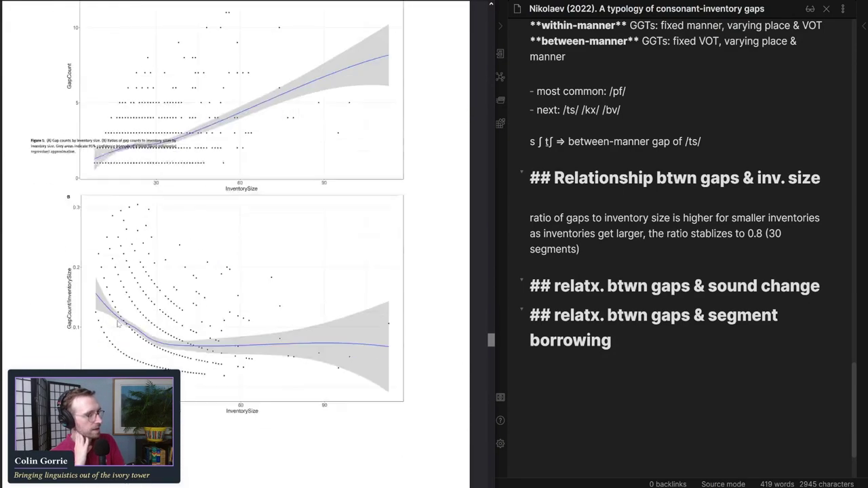
pyautogui.scroll(-12, 117, 324)
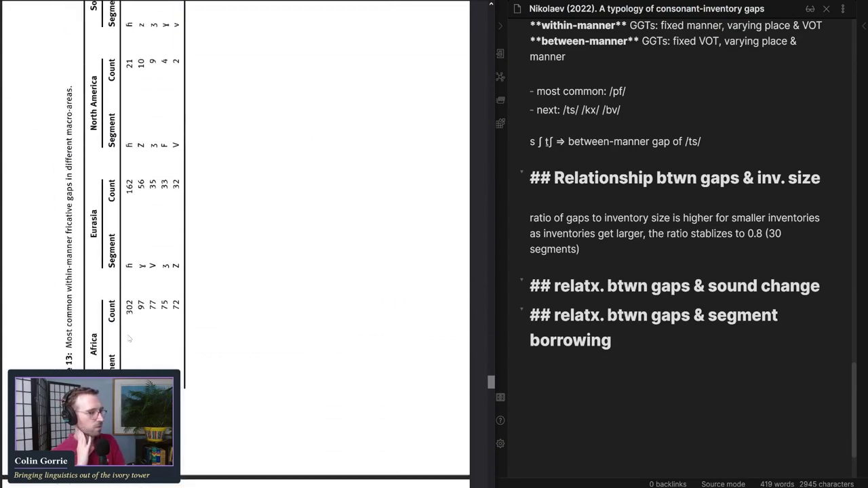
pyautogui.scroll(-10, 129, 337)
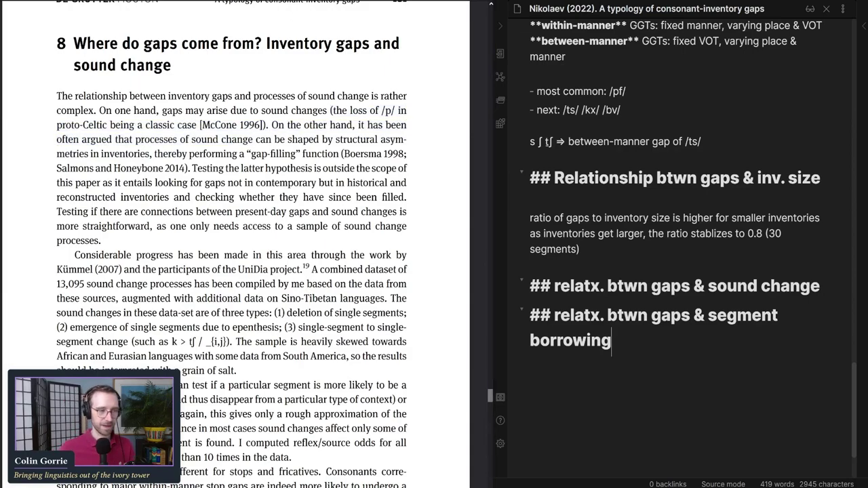
pyautogui.press('Return')
pyautogui.press('Return')
pyautogui.write('L pater')
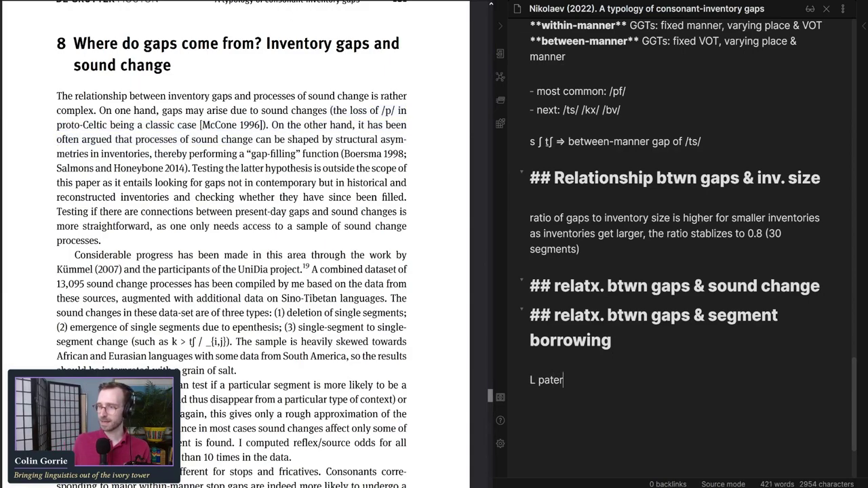
pyautogui.press('Return')
pyautogui.write('A athair')
pyautogui.press('Return')
# Step: Try inserting "(p)" before "athair" to mark the lost consonant, and remove it again
pyautogui.press('Left')
pyautogui.press('Left')
pyautogui.press('Left')
pyautogui.press('Left')
pyautogui.press('Left')
pyautogui.press('Left')
pyautogui.press('Left')
pyautogui.press('Left')
pyautogui.press('Right')
pyautogui.write('(p)')
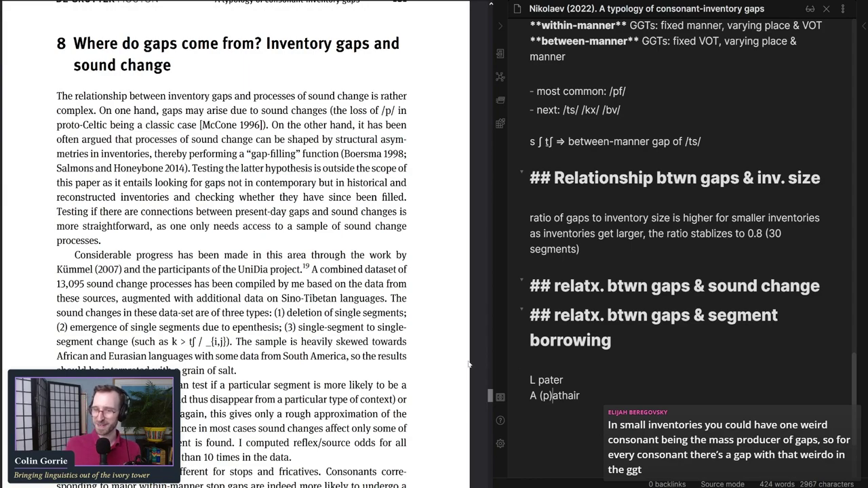
pyautogui.press('BackSpace')
pyautogui.press('BackSpace')
pyautogui.press('BackSpace')
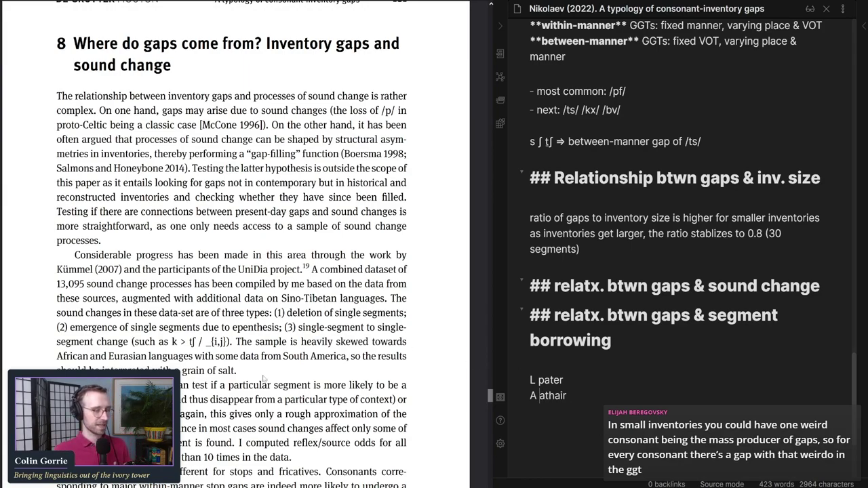
pyautogui.doubleClick(550, 379)
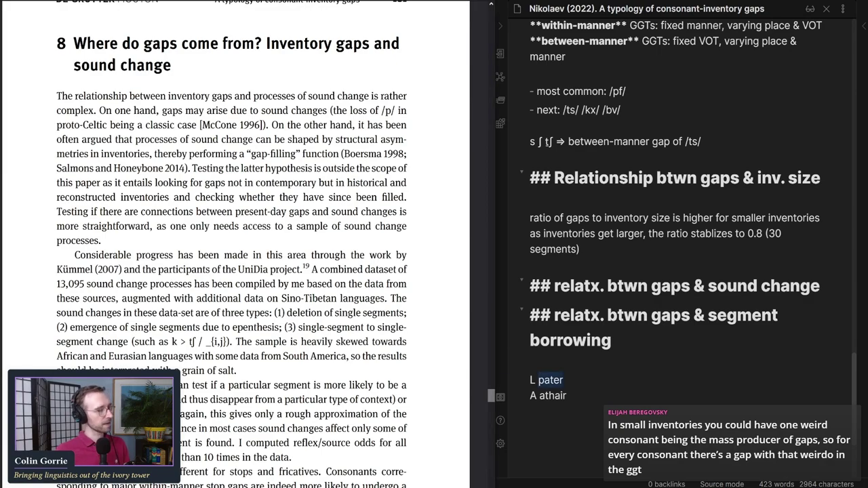
pyautogui.click(548, 395)
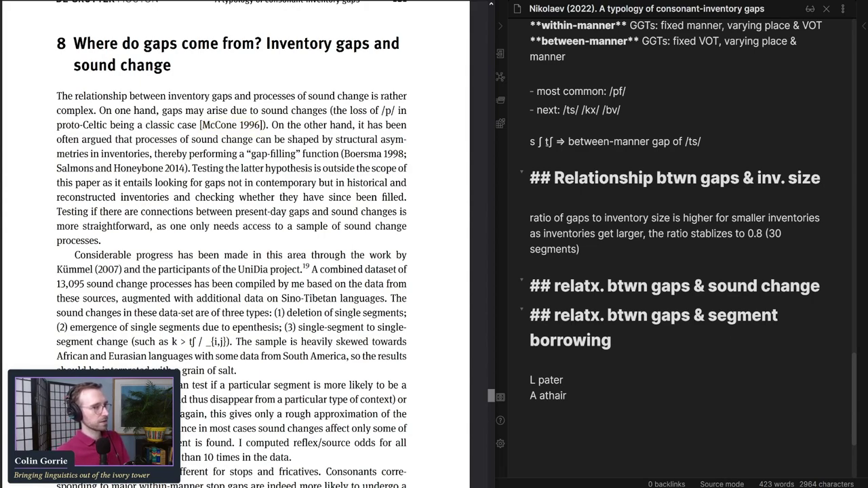
# Step: Read the opening paragraph of section 8 on how gaps relate to sound change and which hypothesis can be tested
pyautogui.moveTo(271, 125); pyautogui.dragTo(337, 154)
pyautogui.click(337, 154)
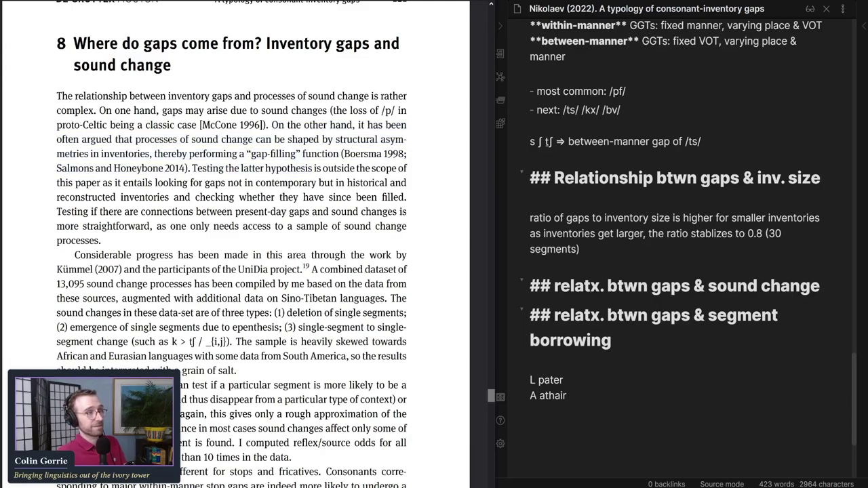
pyautogui.scroll(-1, 287, 206)
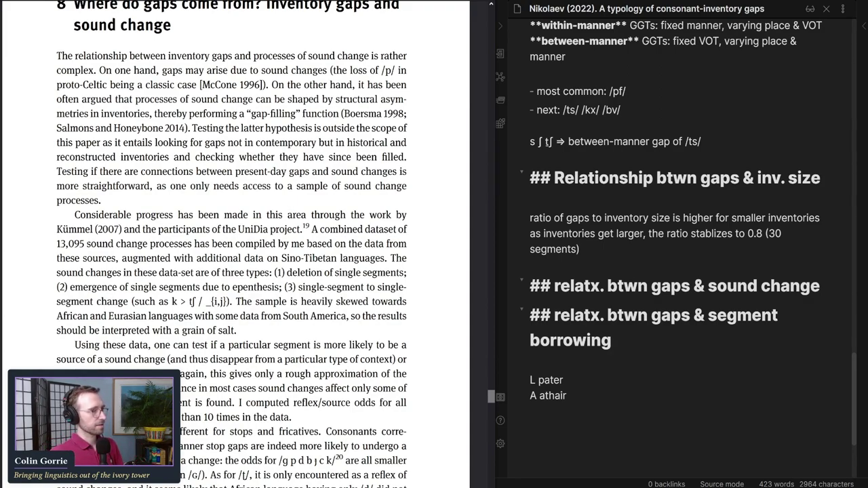
pyautogui.moveTo(193, 128); pyautogui.dragTo(65, 185)
pyautogui.click(64, 185)
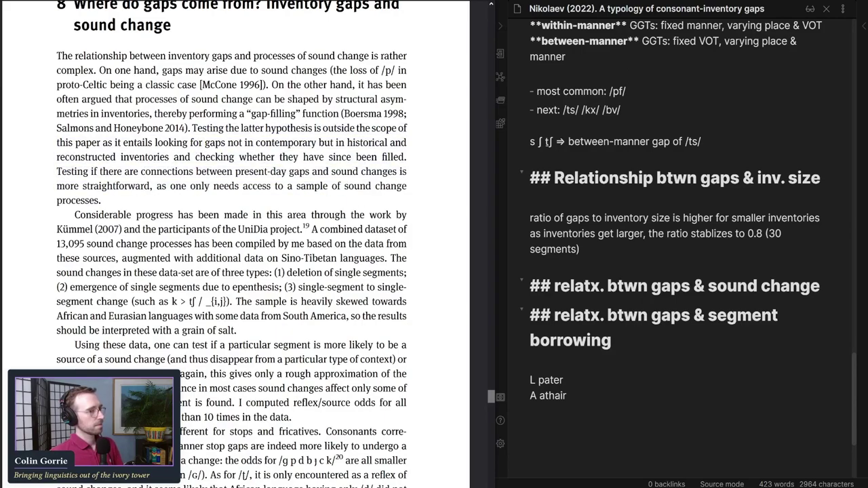
pyautogui.moveTo(387, 157); pyautogui.dragTo(193, 128)
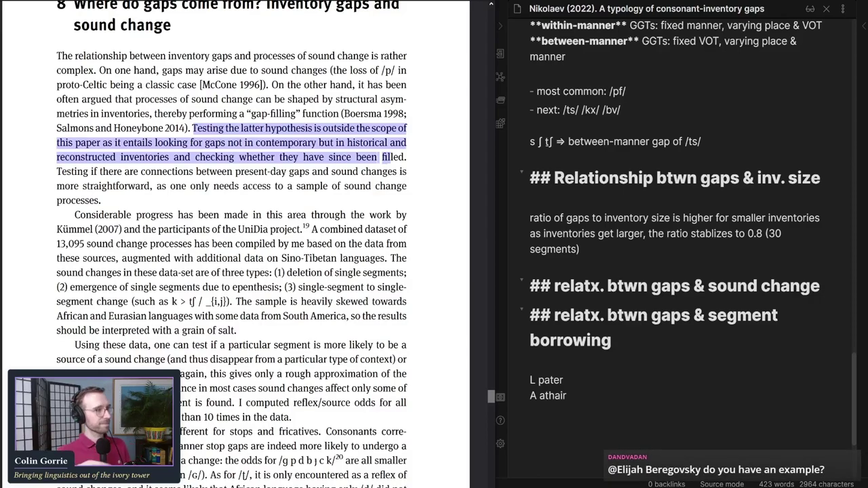
pyautogui.press('Escape')
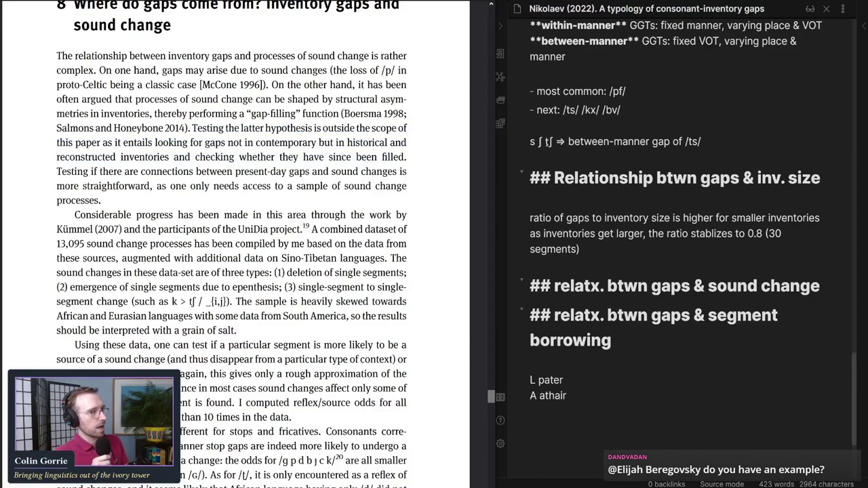
pyautogui.moveTo(57, 175); pyautogui.dragTo(113, 209)
pyautogui.click(114, 200)
pyautogui.moveTo(157, 186); pyautogui.dragTo(102, 200)
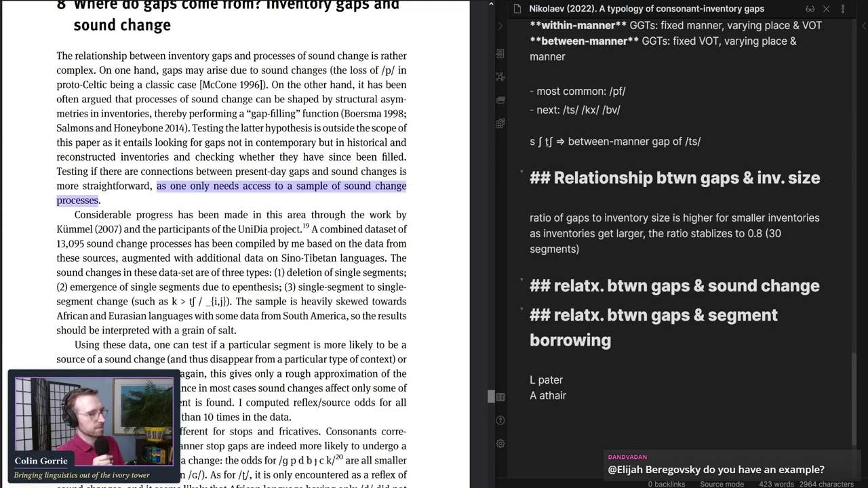
pyautogui.click(100, 201)
# Step: Read section 8's paragraphs on the compiled sound change dataset, its three change types and the source/reflex test
pyautogui.scroll(-2, 99, 197)
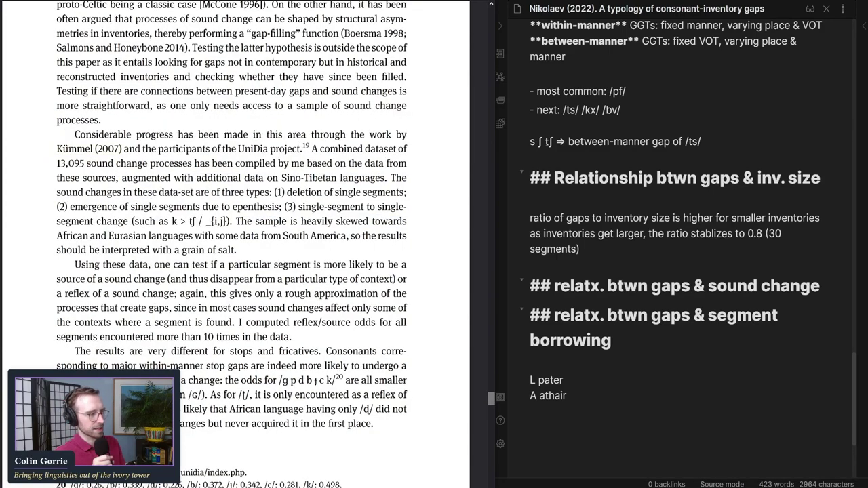
pyautogui.scroll(-4, 118, 213)
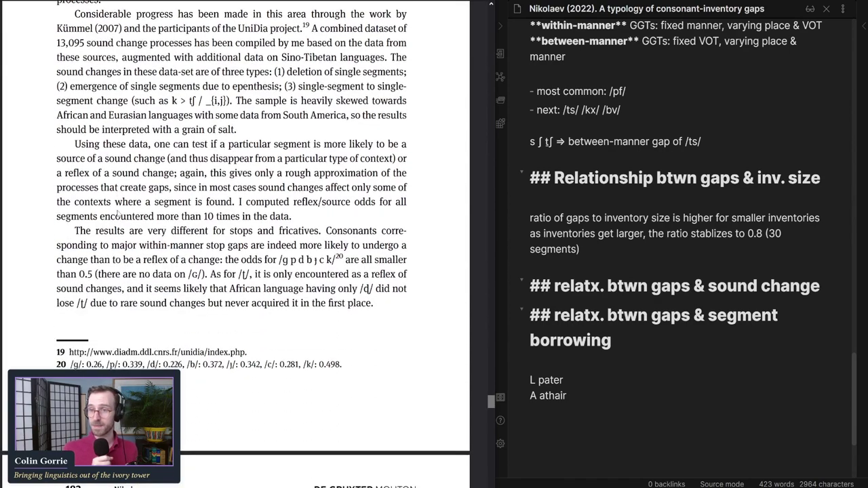
pyautogui.scroll(-1, 118, 213)
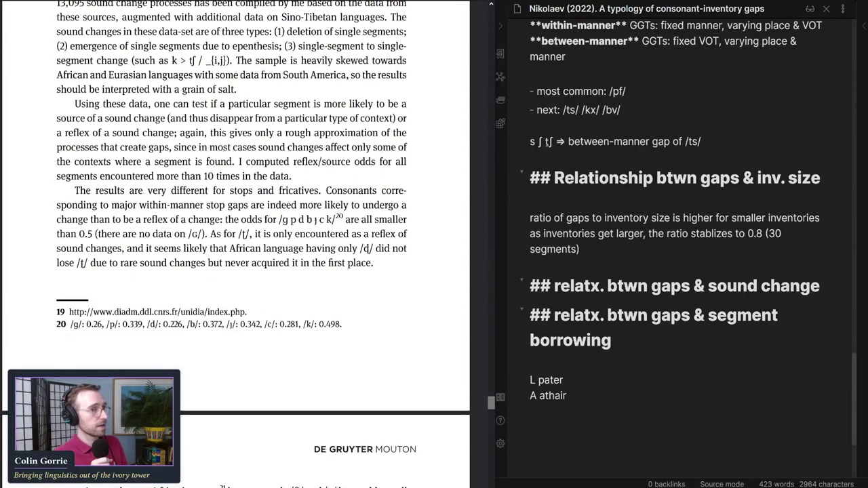
pyautogui.scroll(2, 232, 156)
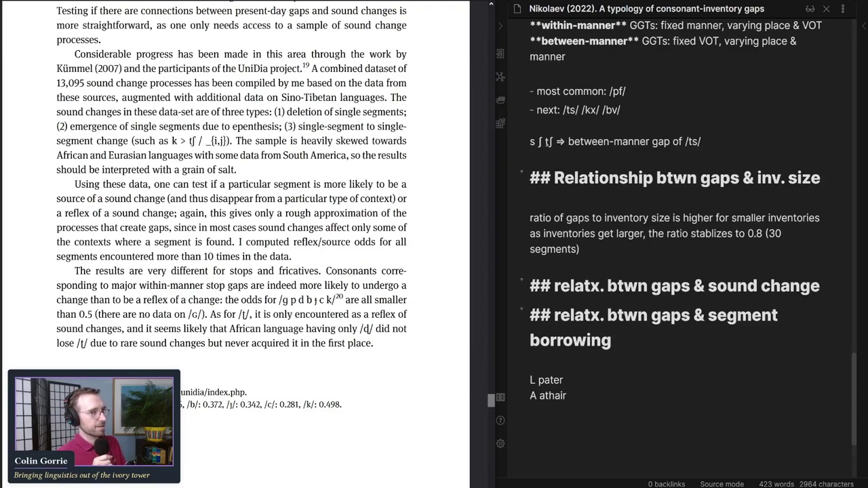
pyautogui.moveTo(56, 83); pyautogui.dragTo(309, 97)
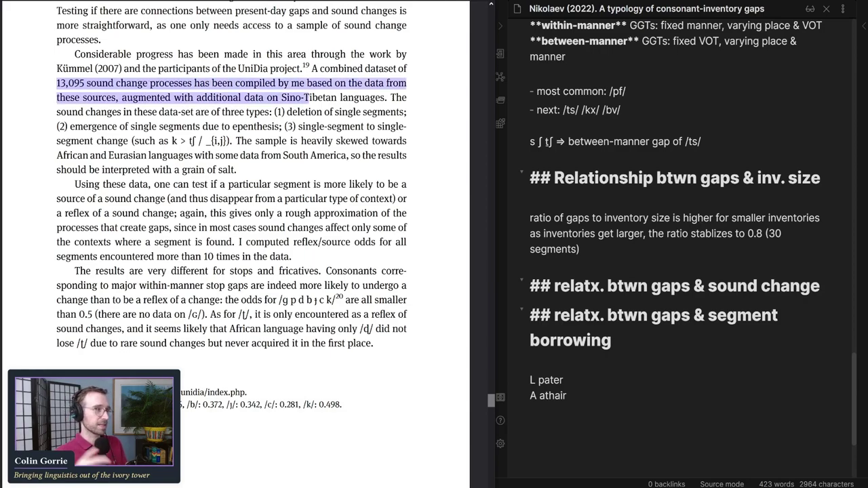
pyautogui.click(308, 97)
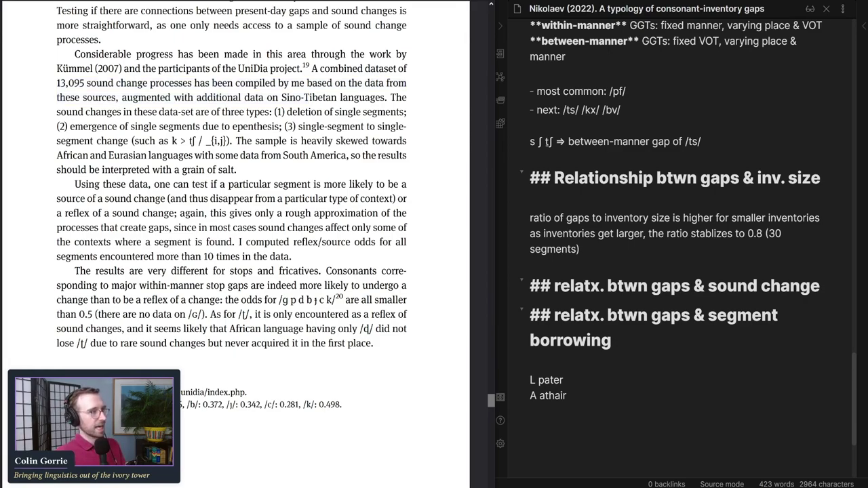
pyautogui.moveTo(269, 112); pyautogui.dragTo(423, 112)
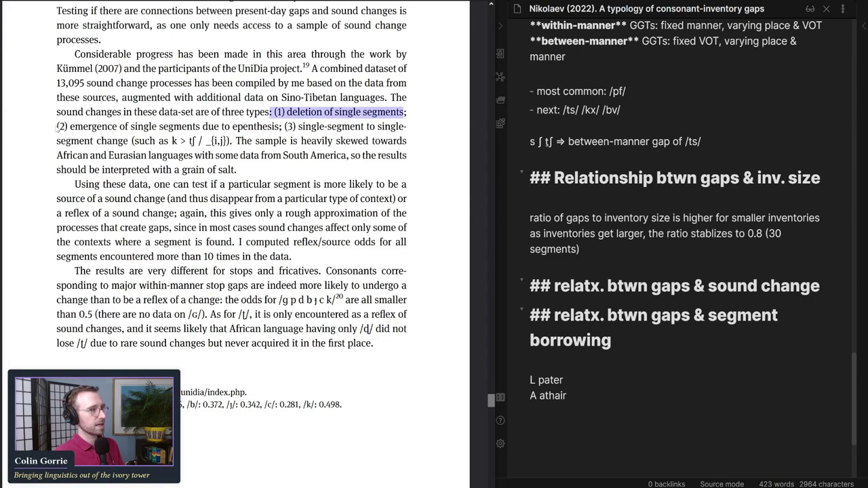
pyautogui.moveTo(58, 127); pyautogui.dragTo(229, 141)
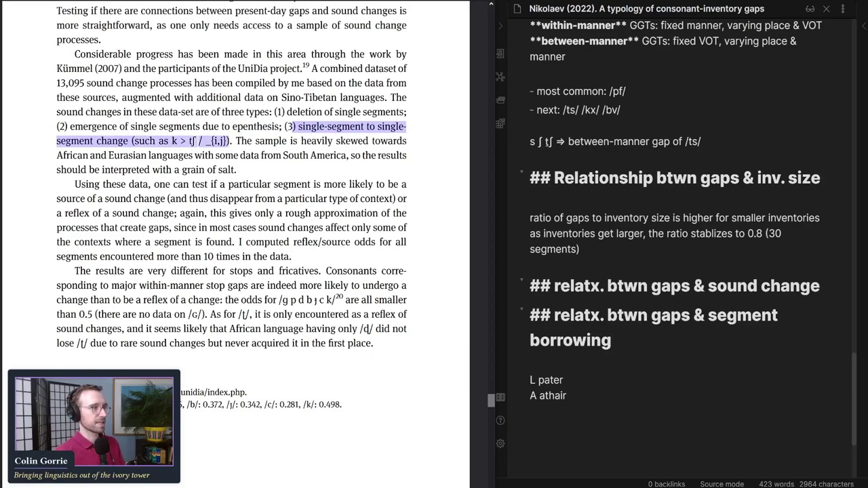
pyautogui.click(194, 109)
pyautogui.scroll(-1, 194, 109)
pyautogui.moveTo(235, 101); pyautogui.dragTo(260, 115)
pyautogui.click(243, 136)
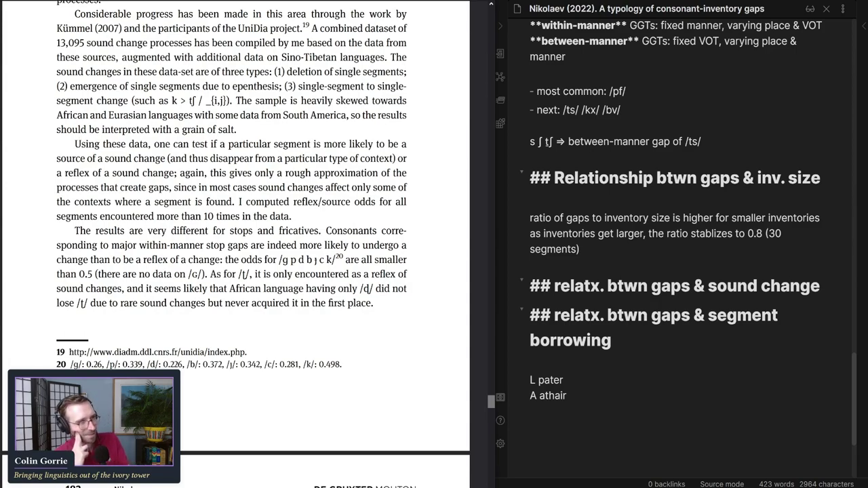
pyautogui.moveTo(74, 144)
pyautogui.mouseDown()
pyautogui.moveTo(169, 173)
pyautogui.moveTo(165, 158)
pyautogui.moveTo(174, 173)
pyautogui.mouseUp()
pyautogui.click(168, 186)
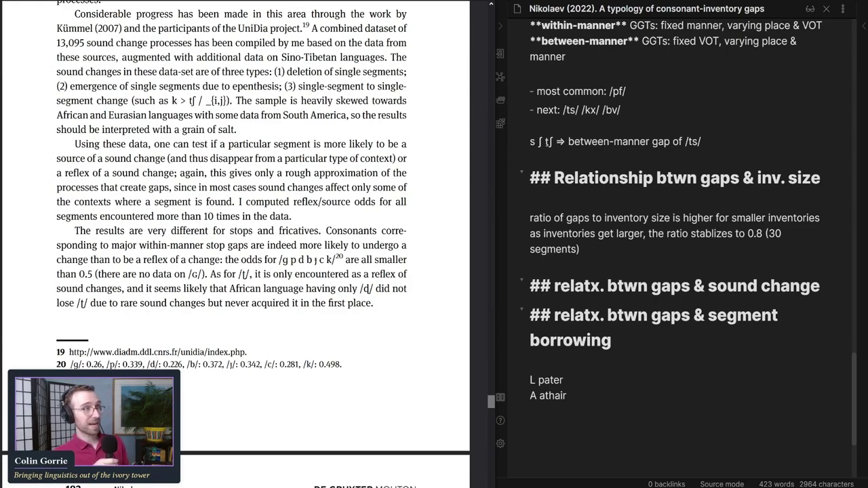
# Step: Try following the UniDia link in footnote 19 directly, and return to the Nikolaev paper
pyautogui.click(75, 352)
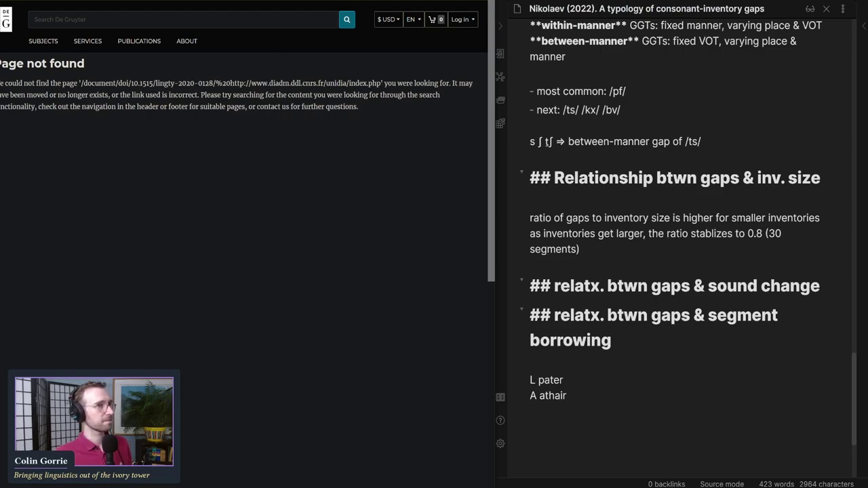
pyautogui.hotkey('ctrl', 'w')
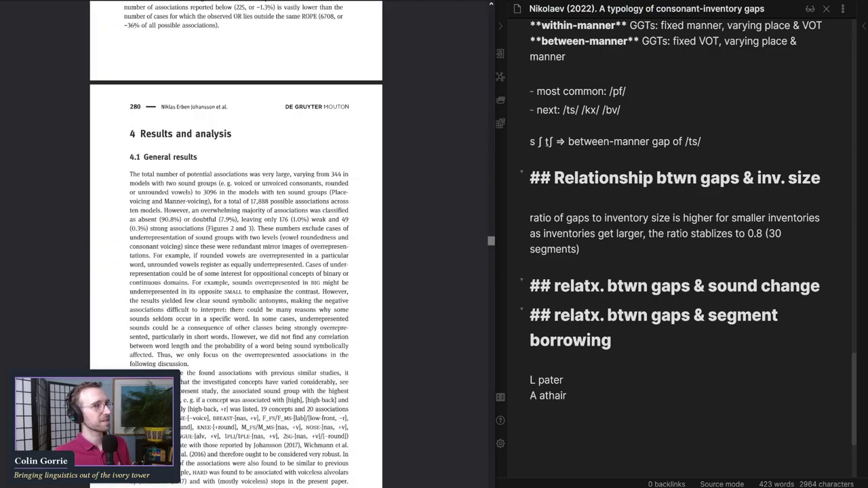
pyautogui.hotkey('ctrl', 'w')
pyautogui.hotkey('alt', 'Left')
pyautogui.hotkey('alt', 'Left')
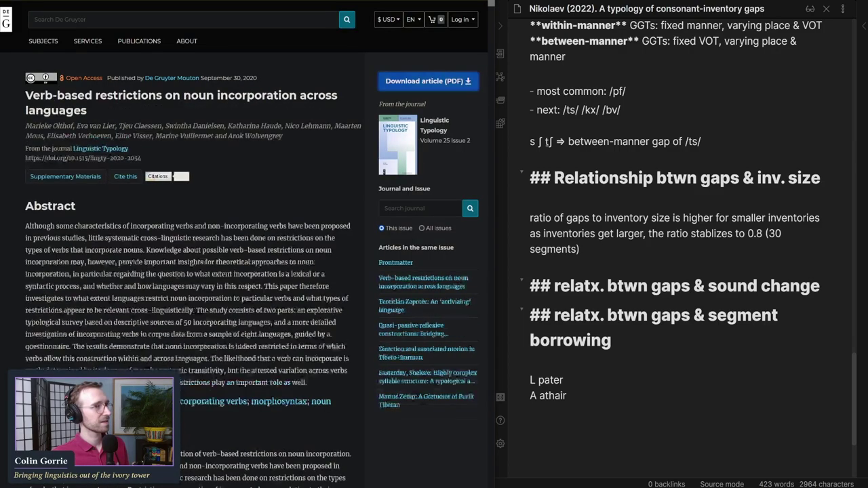
pyautogui.hotkey('ctrl', 'Tab')
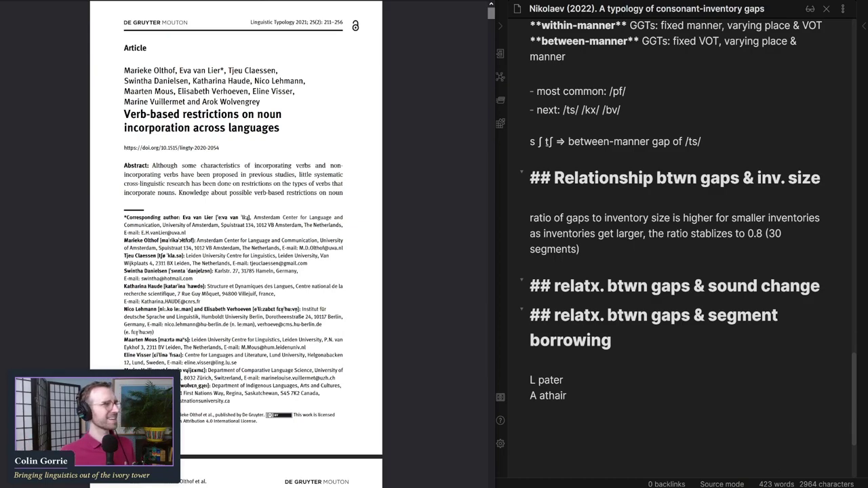
pyautogui.hotkey('alt', 'Left')
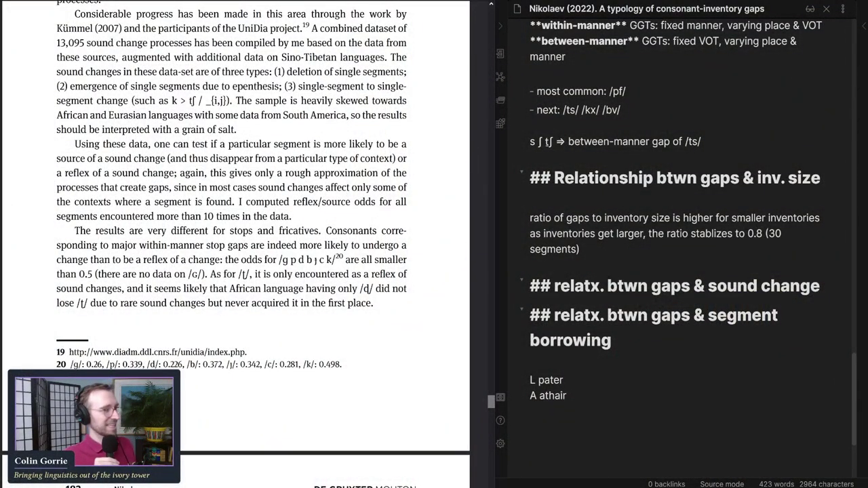
# Step: Copy the UniDia link from footnote 19 and open the site in a new browser tab
pyautogui.scroll(-1, 246, 339)
pyautogui.moveTo(262, 364); pyautogui.dragTo(170, 313)
pyautogui.click(171, 312)
pyautogui.rightClick(216, 312)
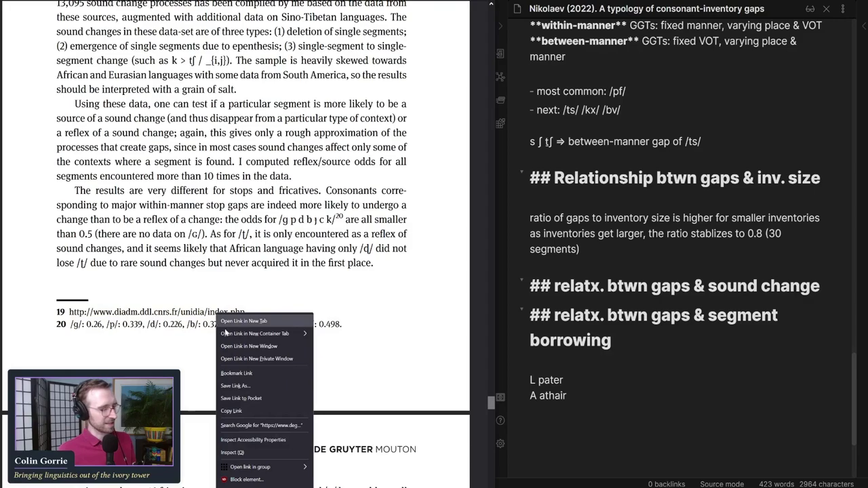
pyautogui.click(236, 410)
pyautogui.hotkey('ctrl', 't')
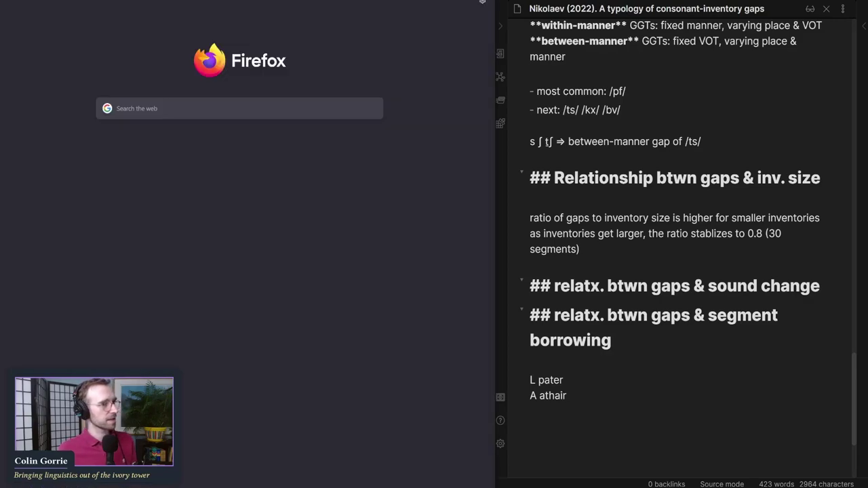
pyautogui.press('Return')
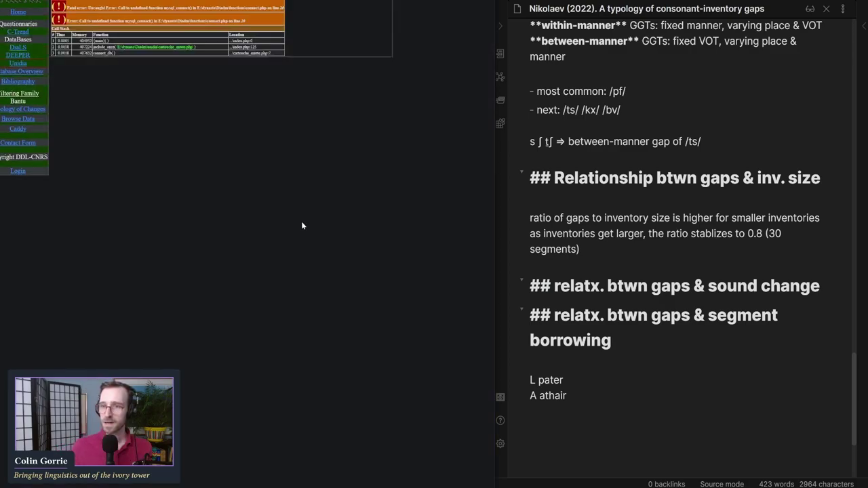
# Step: Enlarge the UniDia page to a readable size and examine its content
pyautogui.hotkey('ctrl', '+')
pyautogui.hotkey('ctrl', '+')
pyautogui.hotkey('ctrl', '+')
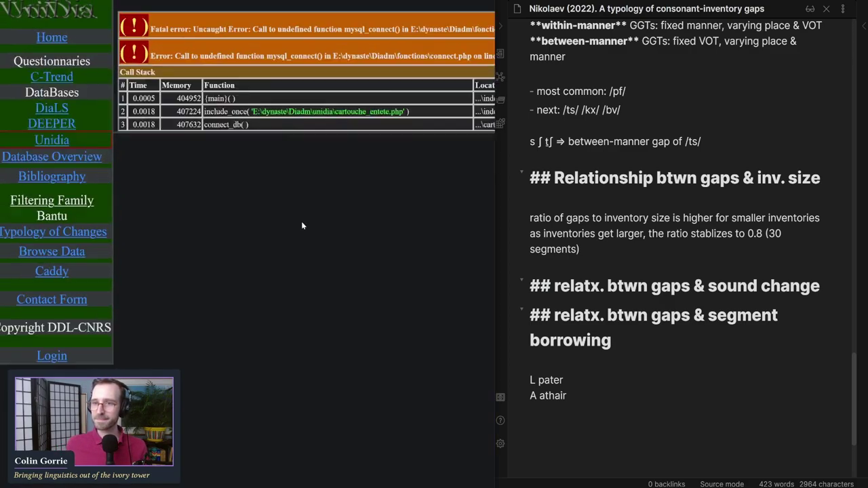
pyautogui.hotkey('ctrl', '-')
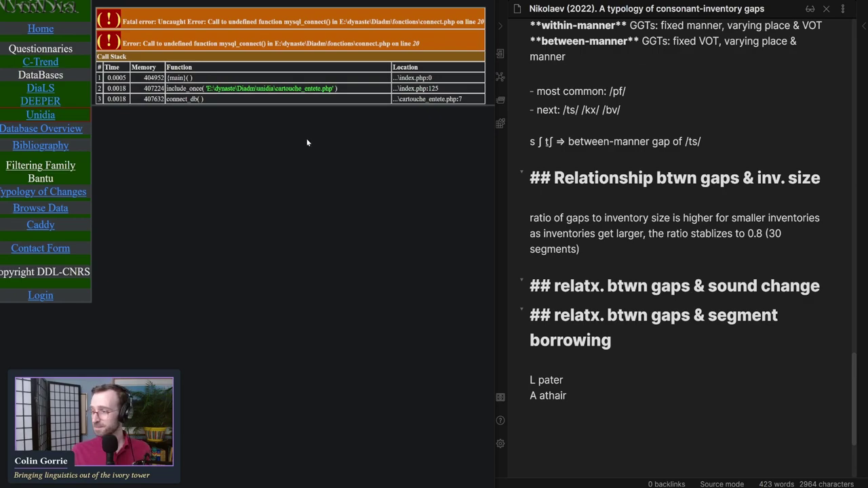
pyautogui.hscroll(1, 219, 138)
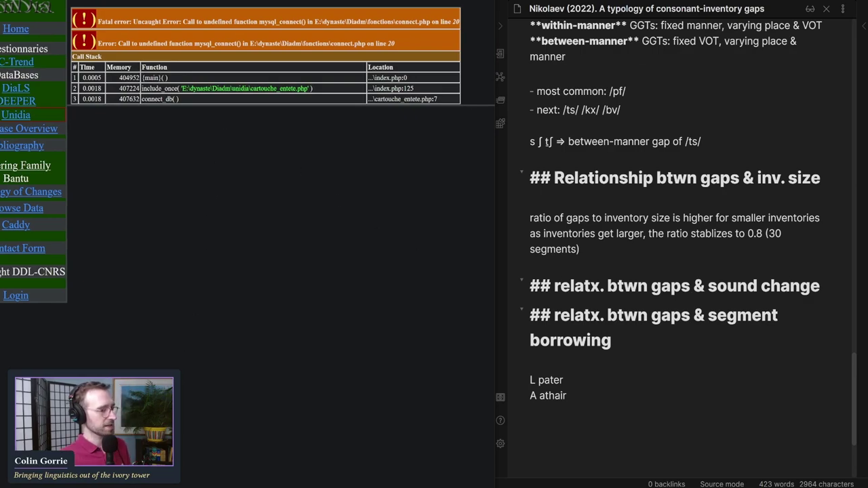
# Step: Return to the Nikolaev paper and read the results paragraph on within-manner stop gaps and their sound change odds
pyautogui.hscroll(-1, 258, 290)
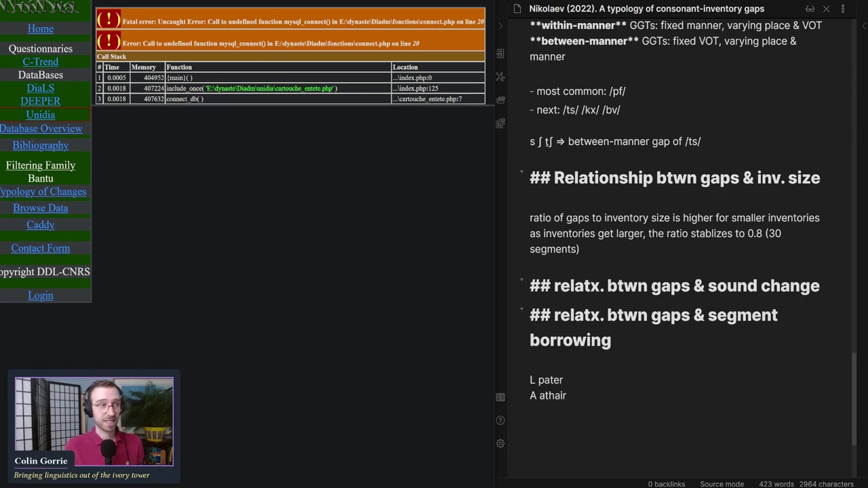
pyautogui.hotkey('alt', 'Tab')
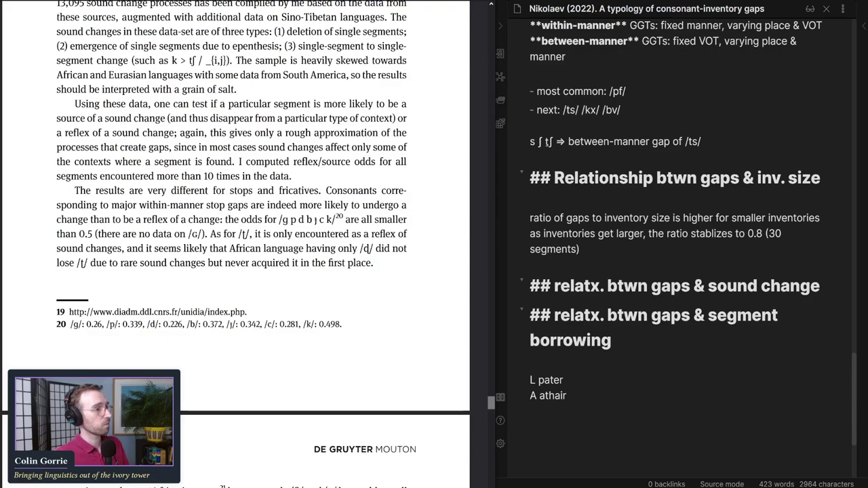
pyautogui.moveTo(300, 235); pyautogui.dragTo(305, 235)
pyautogui.scroll(-3, 303, 236)
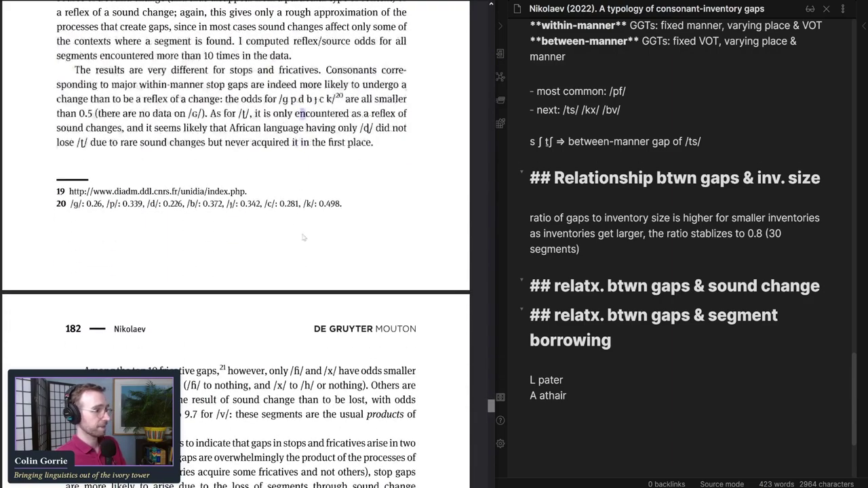
pyautogui.scroll(-4, 288, 250)
pyautogui.scroll(4, 289, 252)
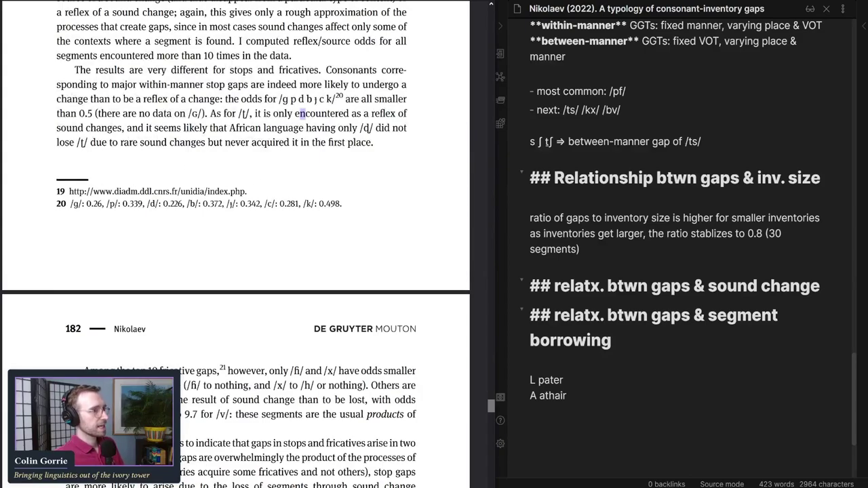
pyautogui.click(149, 68)
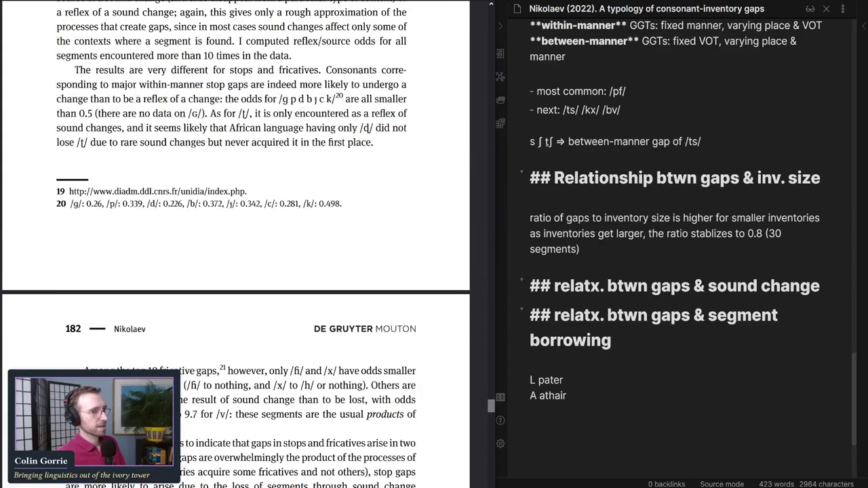
pyautogui.moveTo(119, 85); pyautogui.dragTo(199, 85)
pyautogui.doubleClick(190, 85)
pyautogui.click(190, 85)
pyautogui.moveTo(255, 85)
pyautogui.mouseDown()
pyautogui.moveTo(343, 84)
pyautogui.moveTo(88, 99)
pyautogui.moveTo(245, 99)
pyautogui.mouseUp()
pyautogui.click(245, 99)
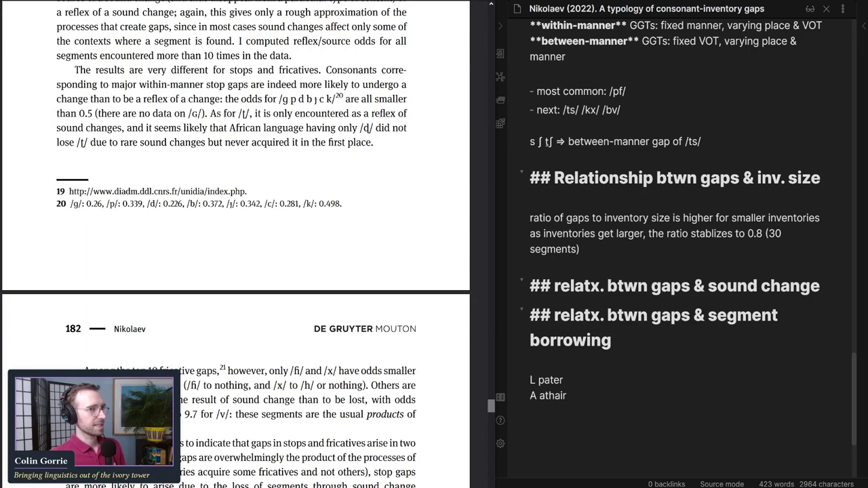
# Step: Compare the paper's phrase "within-manner stop gaps" with the within-manner GGT definition in the notes
pyautogui.moveTo(111, 85); pyautogui.dragTo(244, 84)
pyautogui.click(700, 141)
pyautogui.scroll(3, 678, 203)
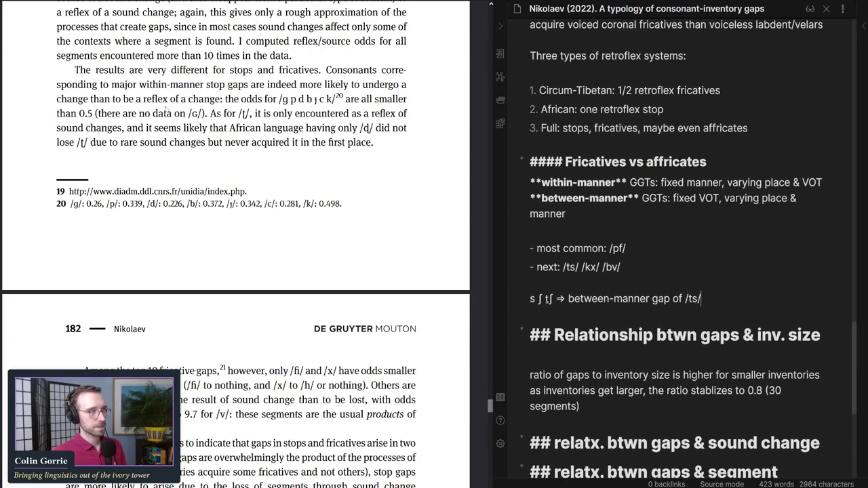
pyautogui.doubleClick(214, 85)
pyautogui.click(213, 85)
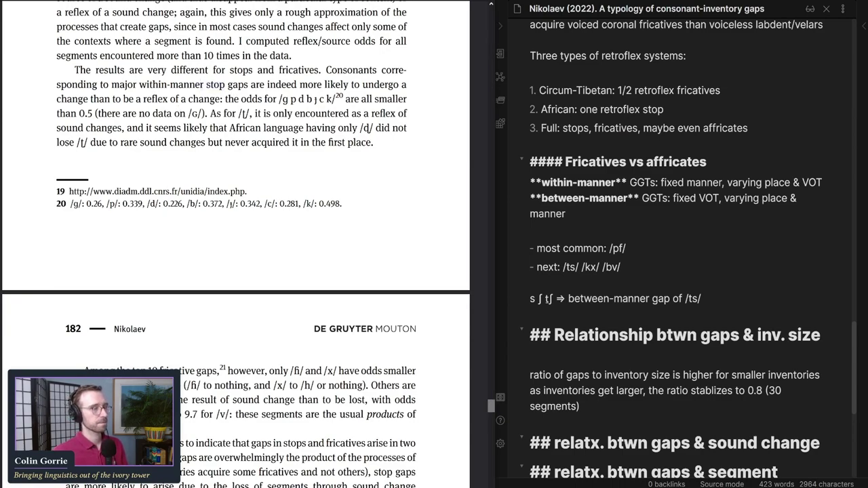
pyautogui.click(592, 182)
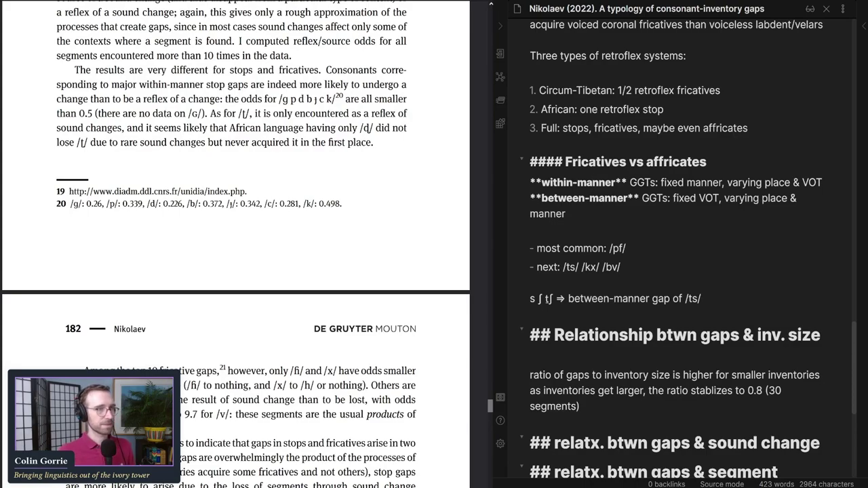
# Step: Add the example inventory "/p b k ?/" on its own line below the between-manner gap example
pyautogui.press('Up')
pyautogui.press('Up')
pyautogui.click(531, 313)
pyautogui.press('Return')
pyautogui.press('Return')
pyautogui.press('Up')
pyautogui.write('p b k ')
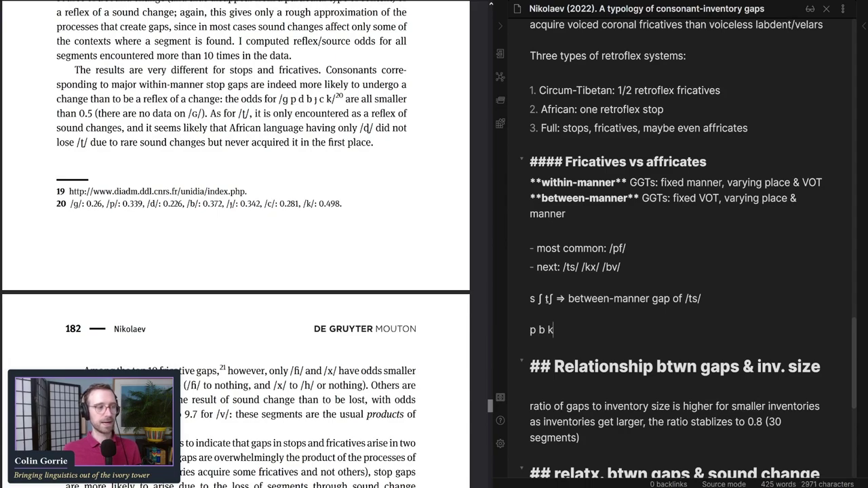
pyautogui.write('?')
pyautogui.press('Left')
pyautogui.press('Left')
pyautogui.press('Left')
pyautogui.press('Left')
pyautogui.press('Left')
pyautogui.press('Left')
pyautogui.press('Left')
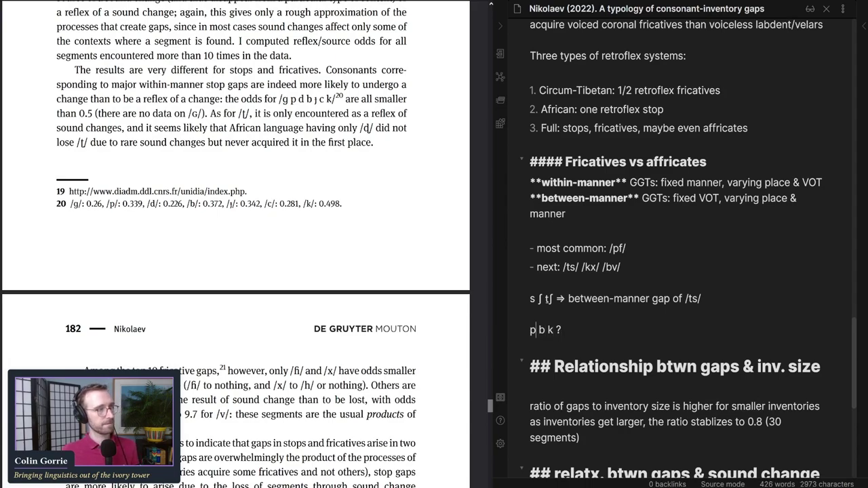
pyautogui.write('/')
pyautogui.press('End')
pyautogui.write('/')
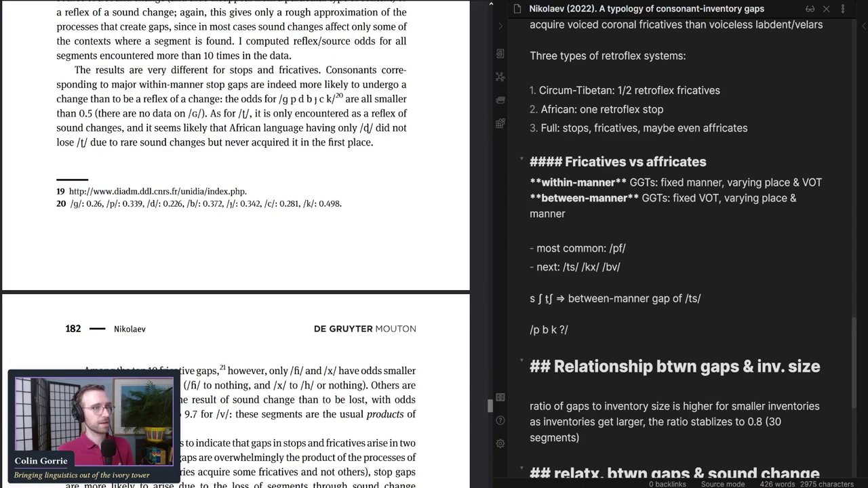
pyautogui.press('Down')
pyautogui.hotkey('shift', 'Up')
pyautogui.press('Down')
pyautogui.click(528, 330)
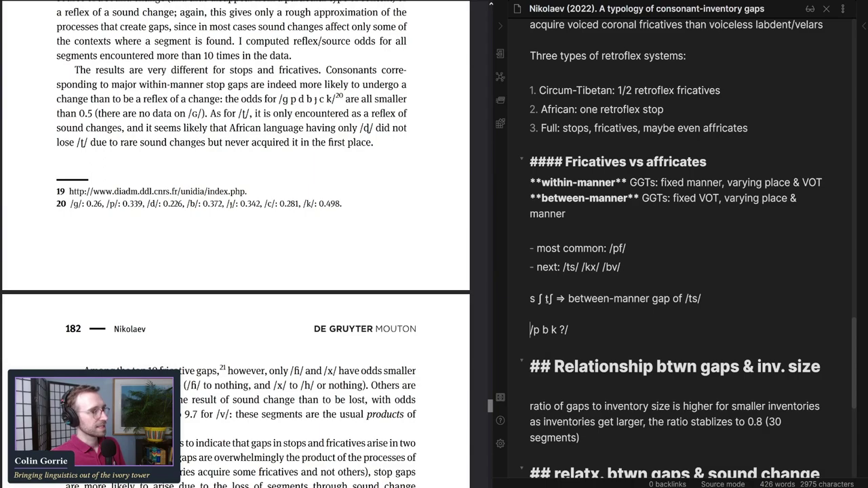
# Step: Below the example inventory, add the source and reflex patterns "g => ?" and "? => g" on separate lines
pyautogui.moveTo(282, 99); pyautogui.dragTo(288, 99)
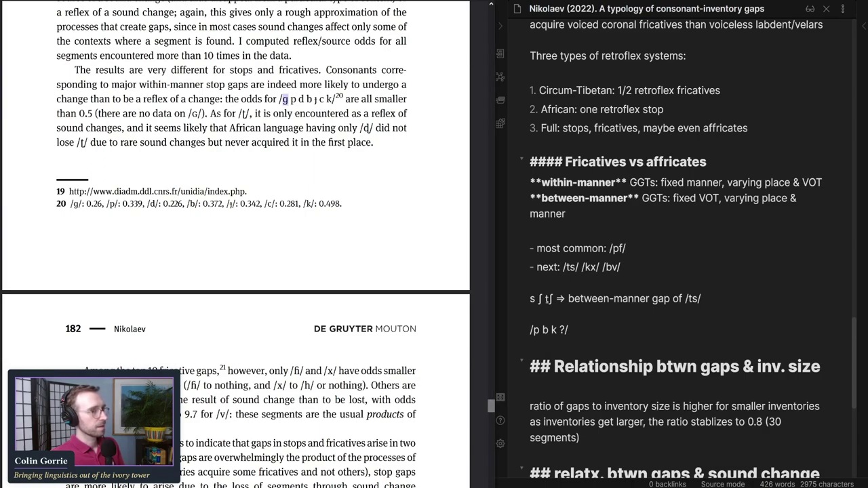
pyautogui.click(530, 345)
pyautogui.write('g => ')
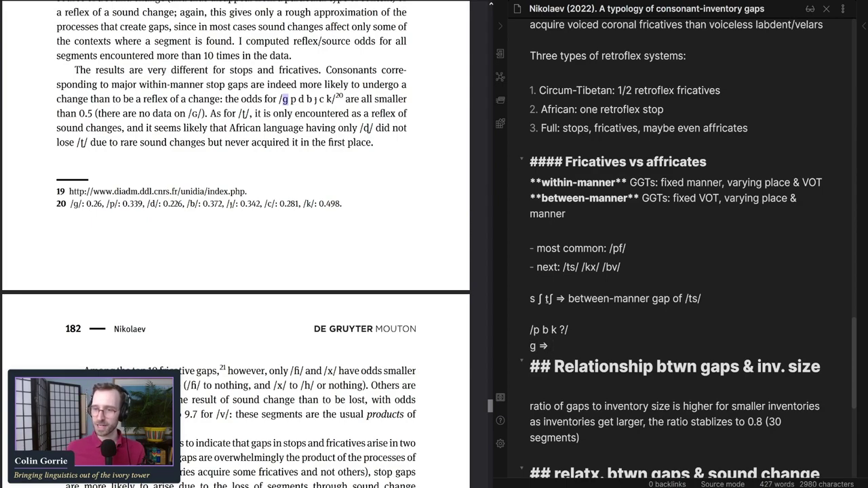
pyautogui.write('?')
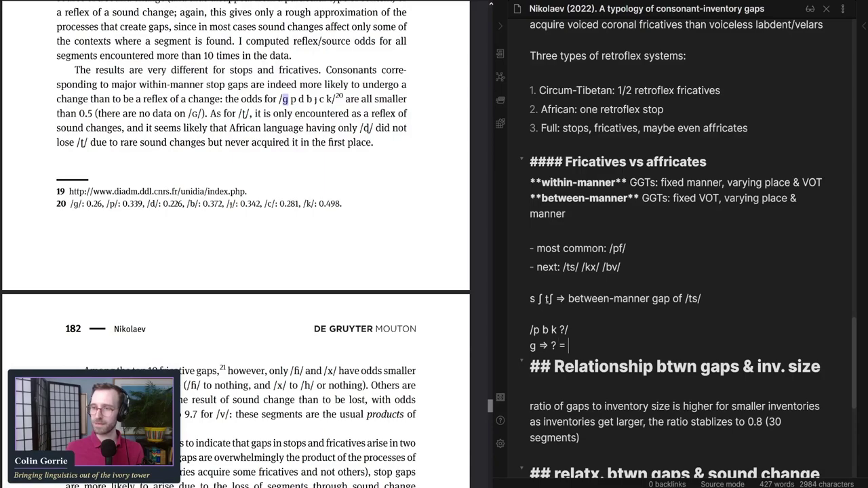
pyautogui.press('Return')
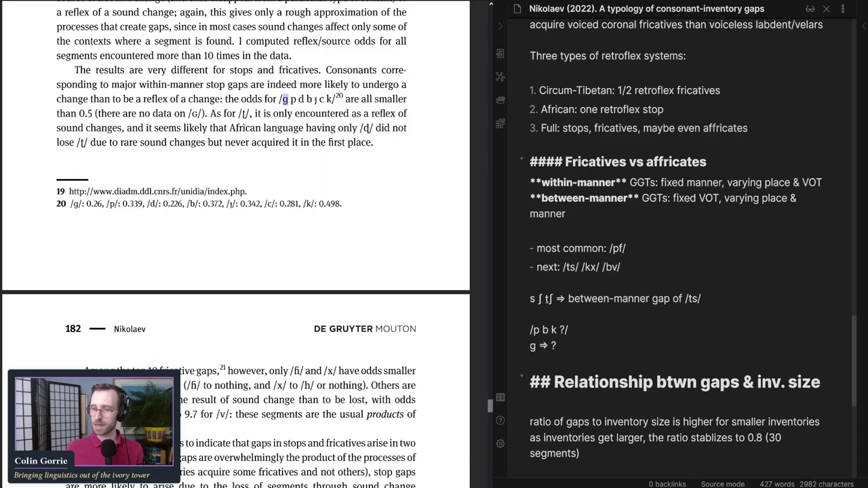
pyautogui.write('? => g')
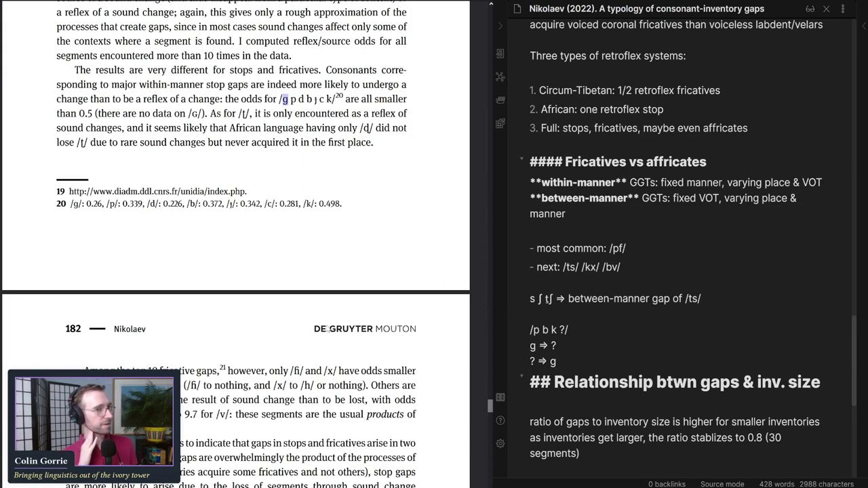
# Step: Read page 182's paragraphs on the top fricative gaps and on the different origins of stop and fricative gaps
pyautogui.scroll(-4, 225, 281)
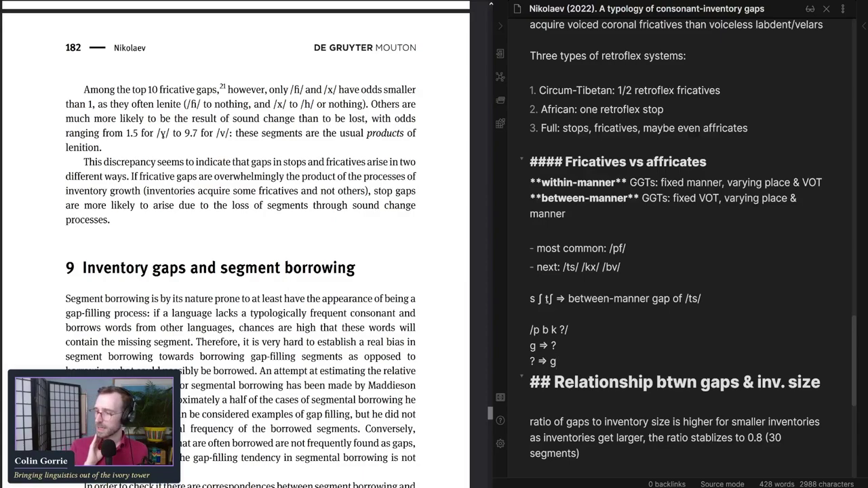
pyautogui.scroll(-2, 87, 309)
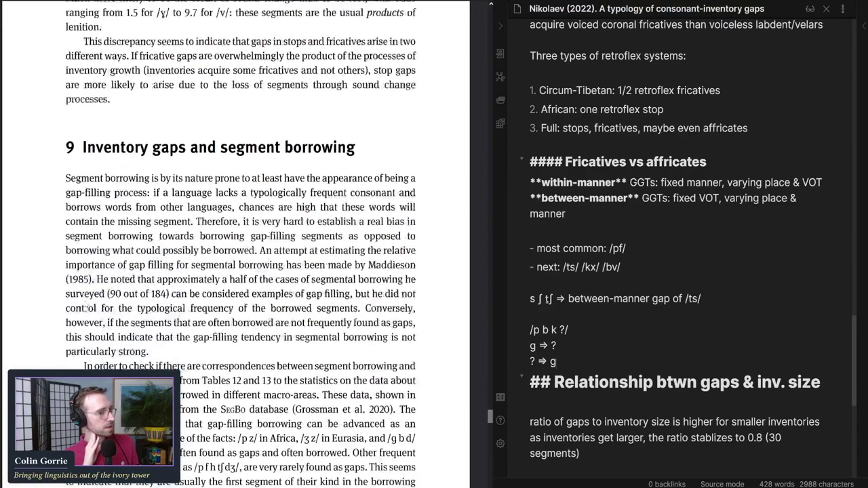
pyautogui.scroll(1, 86, 307)
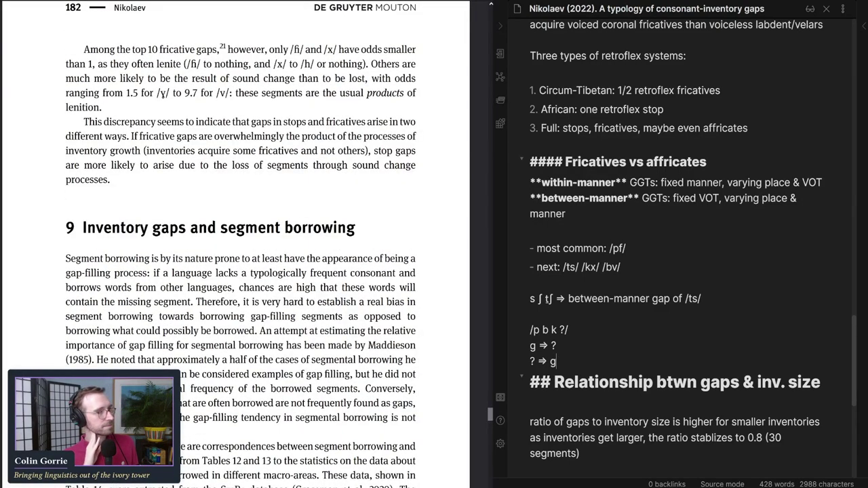
pyautogui.moveTo(84, 49); pyautogui.dragTo(313, 165)
pyautogui.click(85, 125)
pyautogui.moveTo(264, 201); pyautogui.dragTo(137, 136)
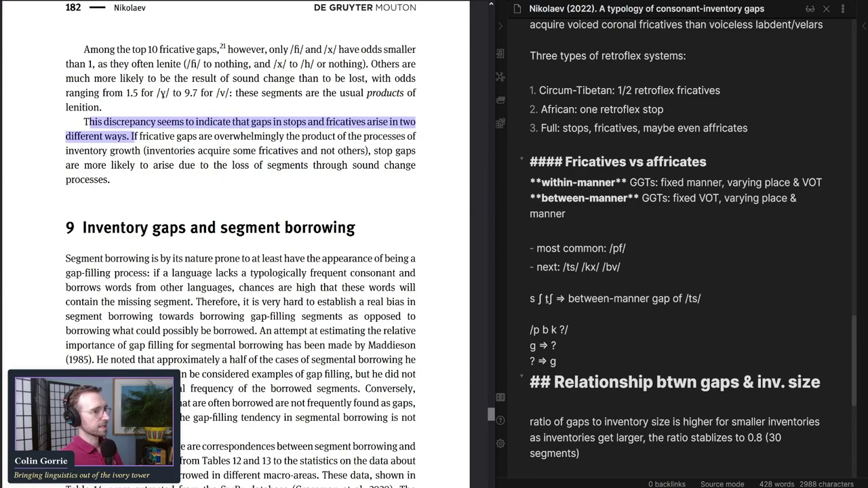
pyautogui.click(137, 136)
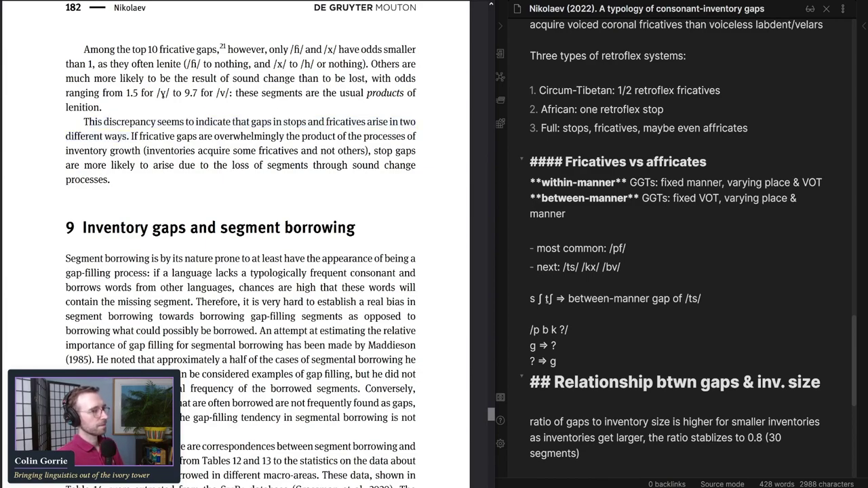
pyautogui.moveTo(132, 136); pyautogui.dragTo(368, 150)
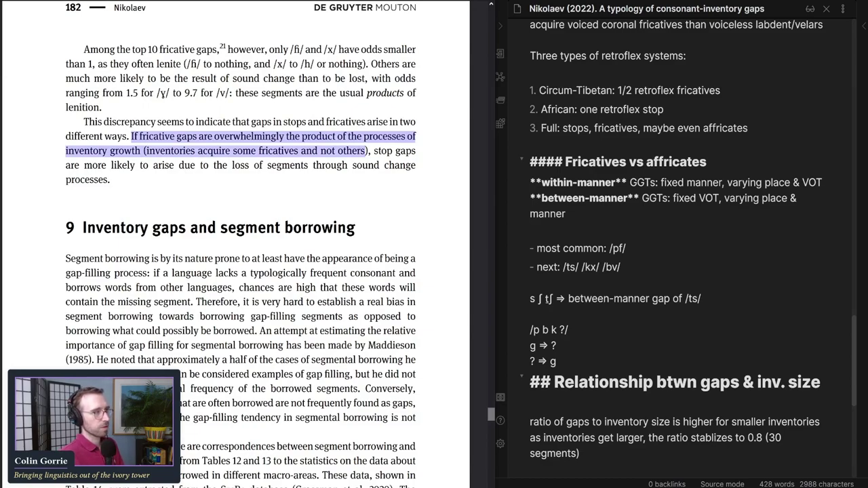
pyautogui.click(160, 145)
pyautogui.moveTo(134, 122)
pyautogui.mouseDown()
pyautogui.moveTo(373, 151)
pyautogui.moveTo(127, 132)
pyautogui.mouseUp()
pyautogui.click(357, 150)
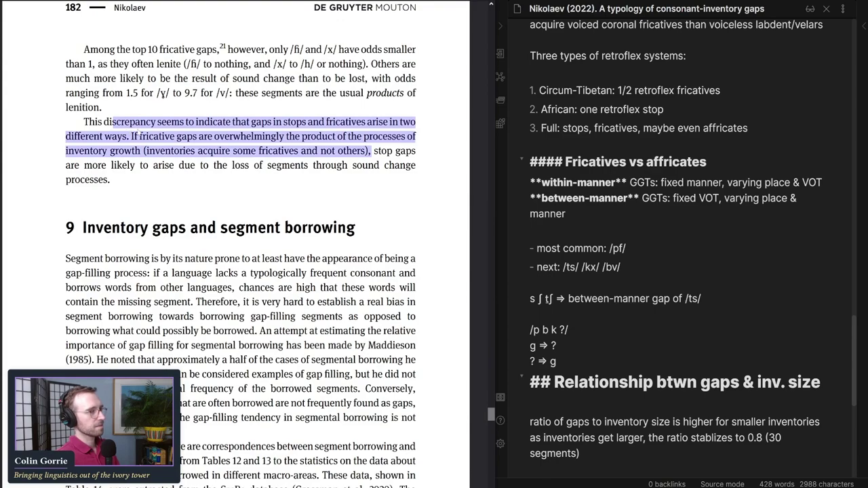
pyautogui.click(138, 134)
pyautogui.moveTo(370, 151); pyautogui.dragTo(110, 180)
pyautogui.click(110, 180)
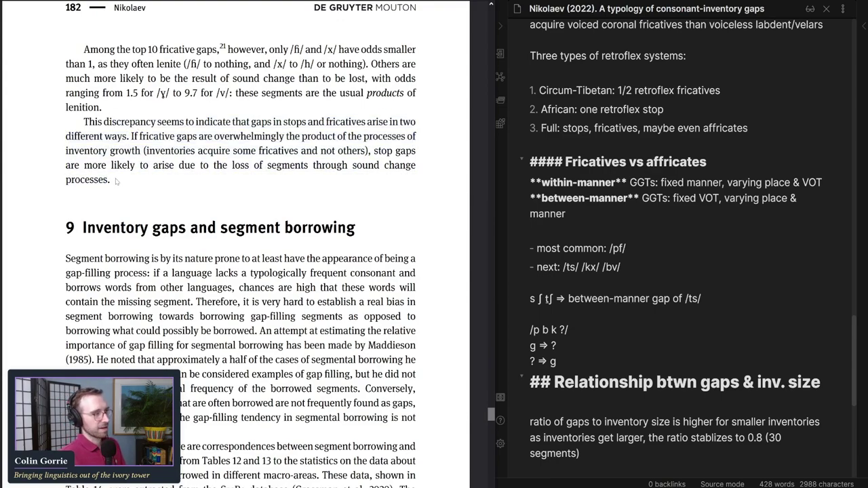
pyautogui.moveTo(83, 50); pyautogui.dragTo(264, 164)
pyautogui.click(264, 165)
# Step: Delete the /p b k ?/ inventory and the two /g/ change patterns from the notes
pyautogui.click(557, 361)
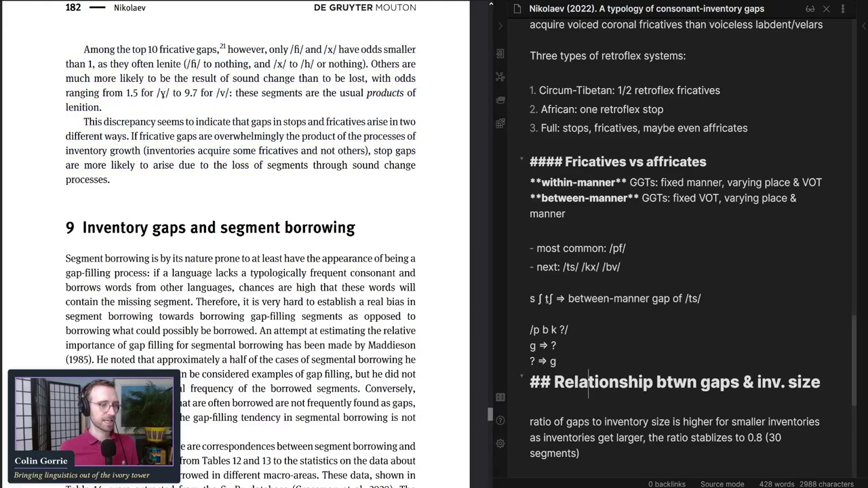
pyautogui.moveTo(580, 382); pyautogui.dragTo(529, 329)
pyautogui.moveTo(557, 361); pyautogui.dragTo(529, 314)
pyautogui.press('BackSpace')
# Step: Under the heading on gaps and sound change, add the lead-in line "hypothesis:"
pyautogui.scroll(-1, 529, 339)
pyautogui.scroll(1, 675, 251)
pyautogui.press('Return')
pyautogui.press('Return')
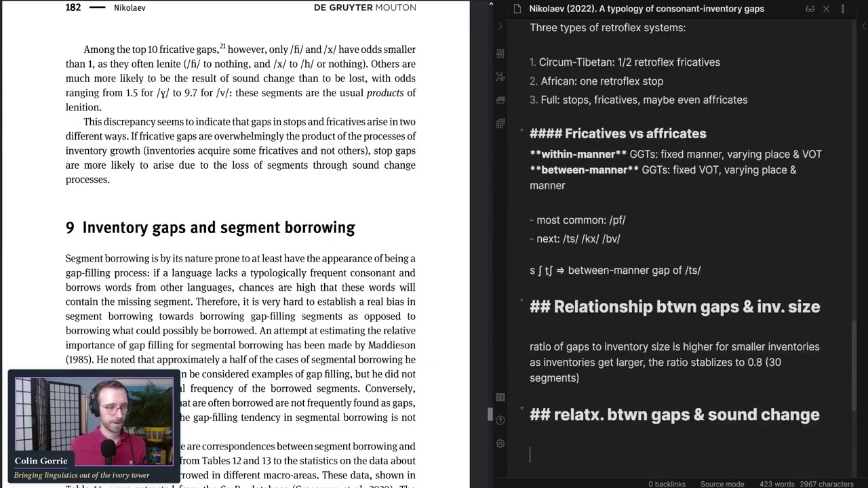
pyautogui.write('hyptohe')
pyautogui.press('BackSpace')
pyautogui.press('BackSpace')
pyautogui.press('BackSpace')
pyautogui.write('othesis:')
pyautogui.press('Return')
# Step: Start a numbered list with "fricative gaps occur because language acquire fricatives (but not everywhere)" as its first item
pyautogui.press('Return')
pyautogui.write('1. fricative gams')
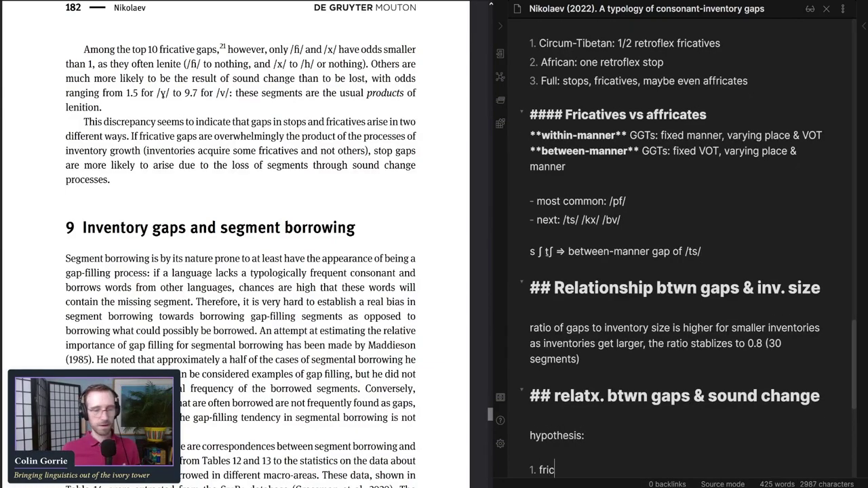
pyautogui.press('BackSpace')
pyautogui.press('BackSpace')
pyautogui.write('p')
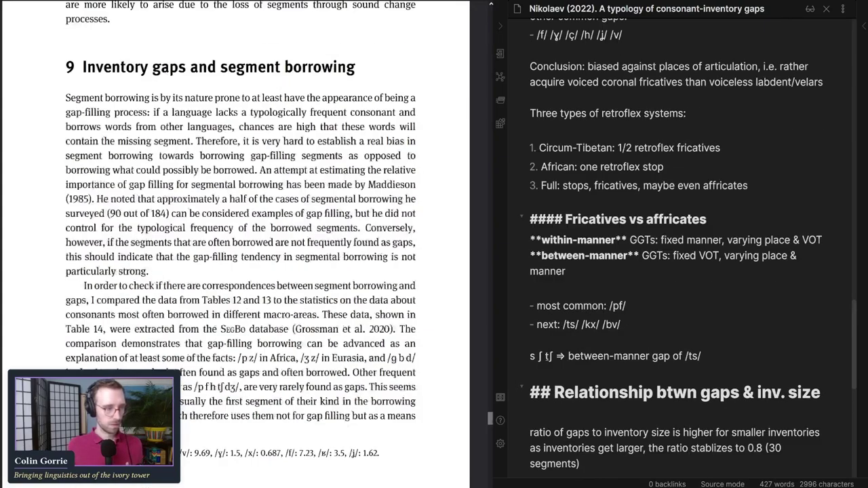
pyautogui.scroll(-5, 678, 251)
pyautogui.scroll(1, 678, 271)
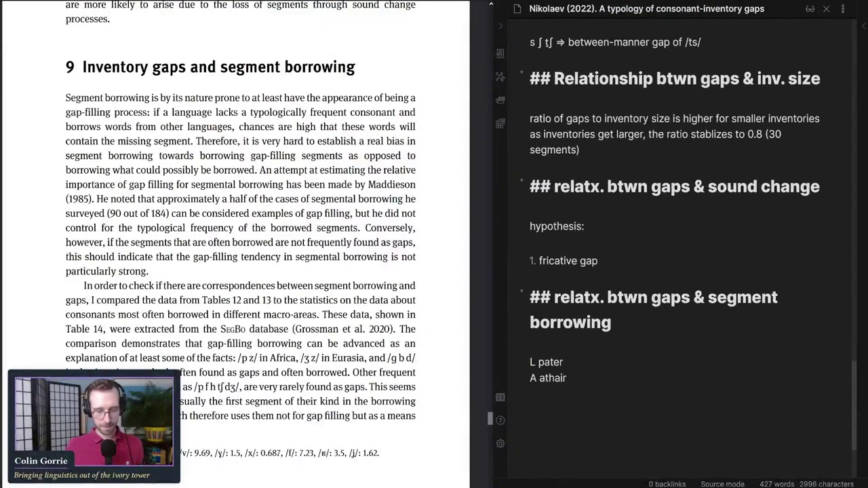
pyautogui.write('s')
pyautogui.scroll(4, 237, 271)
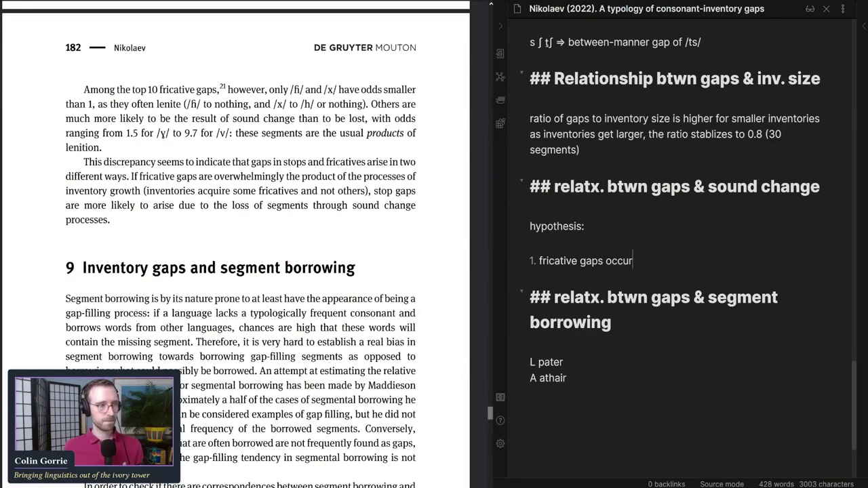
pyautogui.write('occur because language acquie  fricatives (but ')
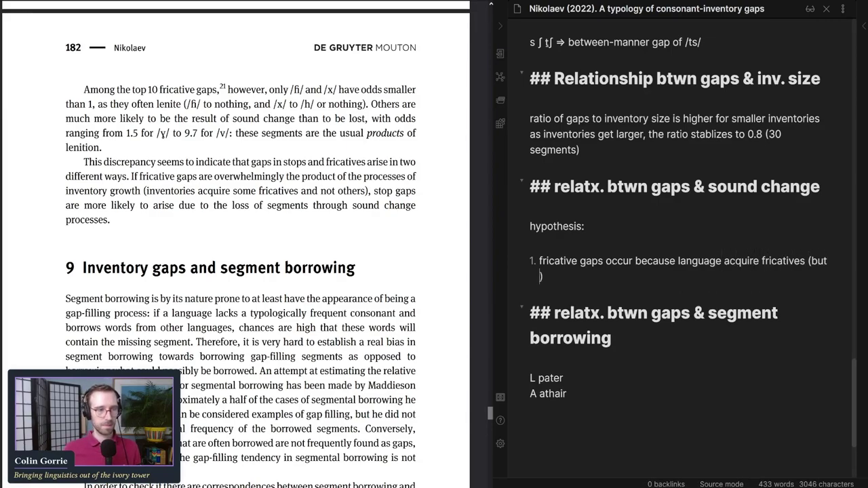
pyautogui.write('no everywhere)')
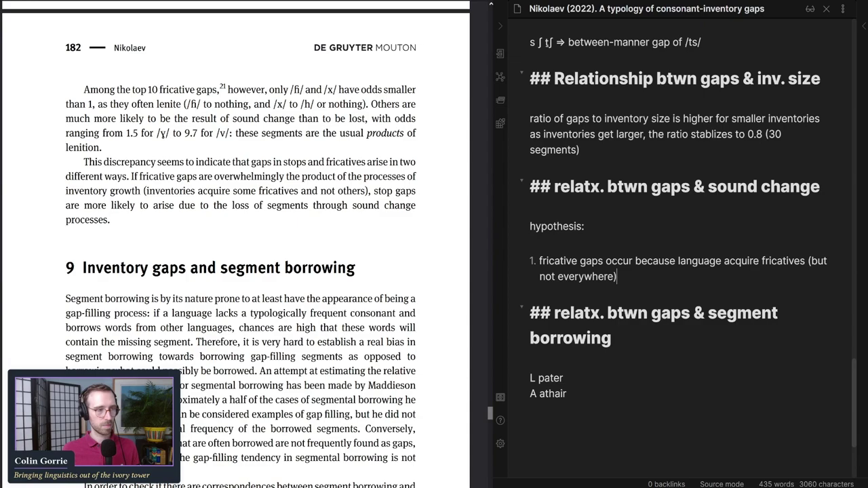
# Step: Add "stop gaps occur because languages lose stops" as the second item of the numbered hypothesis list
pyautogui.press('Return')
pyautogui.write('stop gaps')
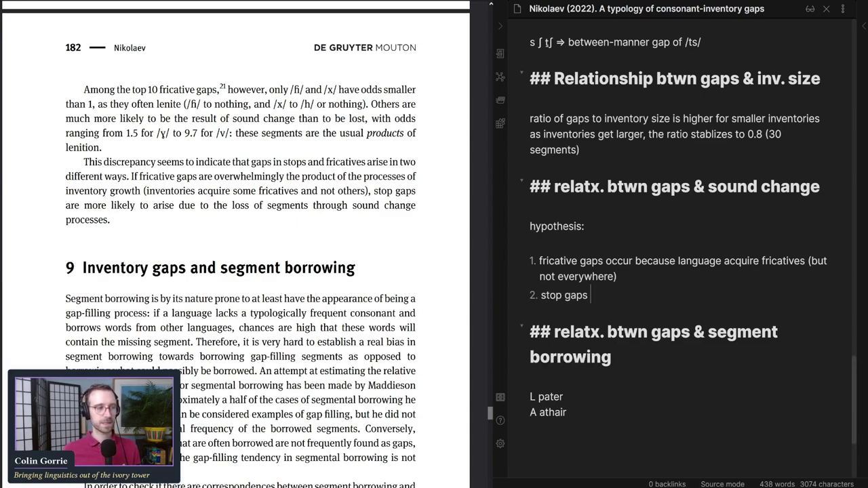
pyautogui.write(' occur bcause')
pyautogui.press('BackSpace')
pyautogui.press('BackSpace')
pyautogui.press('BackSpace')
pyautogui.write('ecause langua')
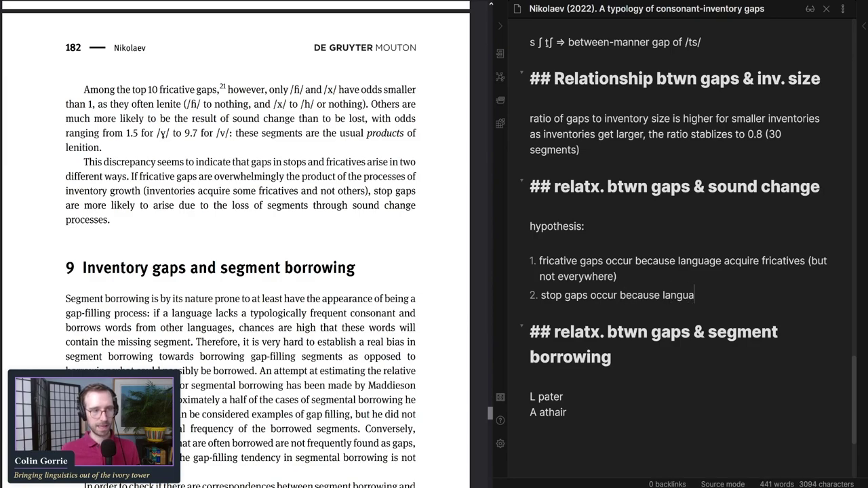
pyautogui.write('ges lose stops')
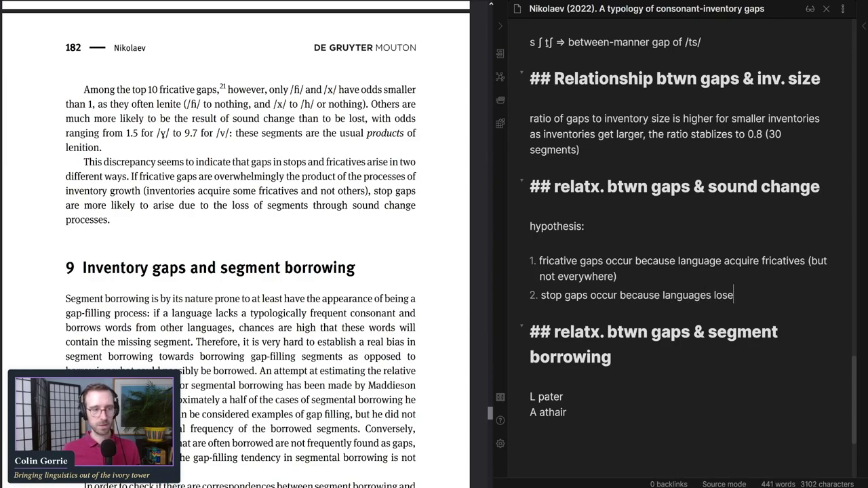
# Step: Correct "acquire" to "acquires" in the first hypothesis and end the second one with "(but not everywhere)"
pyautogui.click(616, 277)
pyautogui.write('stops')
pyautogui.click(762, 295)
pyautogui.write('(but not ever')
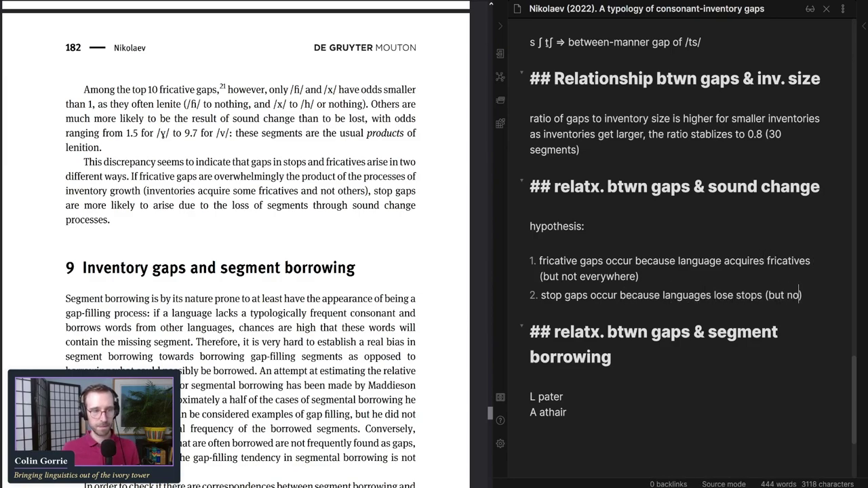
pyautogui.write('ywhere')
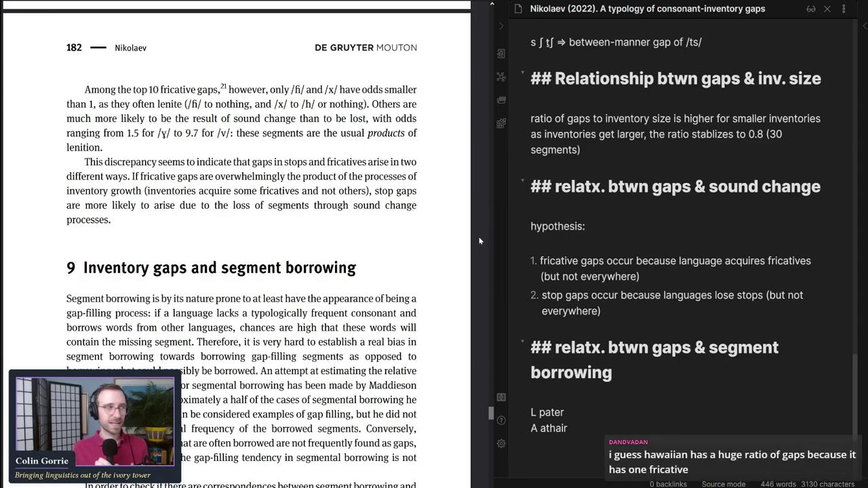
# Step: Switch to the Unidia database site in the browser, try its Typology of Changes and Bibliography sections, and return to the paper
pyautogui.hotkey('alt', 'Tab')
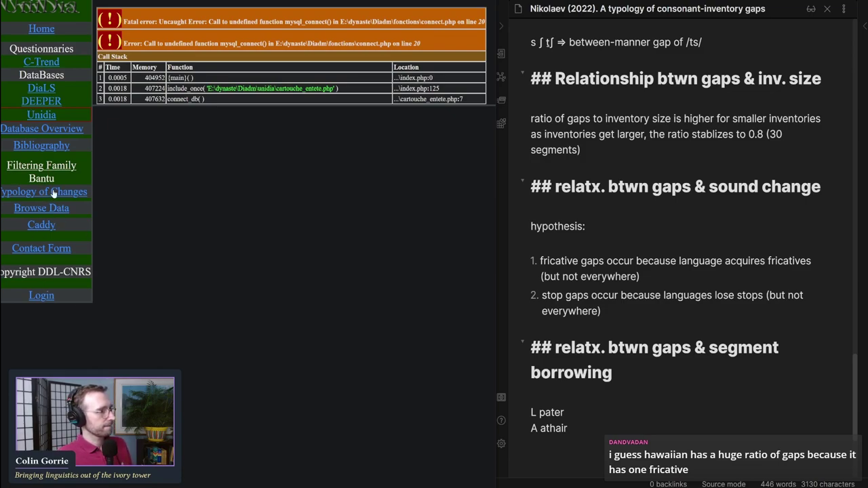
pyautogui.click(53, 194)
pyautogui.click(43, 147)
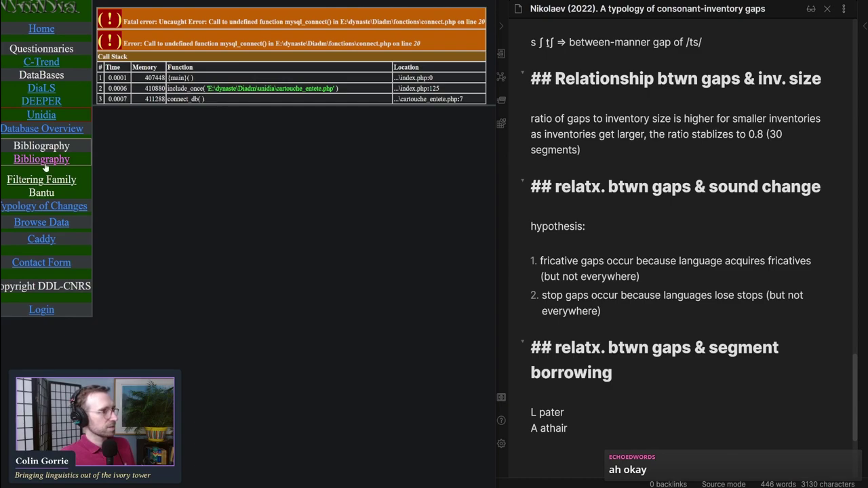
pyautogui.hotkey('alt', 'Tab')
# Step: Read section 9 on inventory gaps and segment borrowing, marking the sentence about the difficulty of establishing a gap-filling bias
pyautogui.scroll(-3, 296, 171)
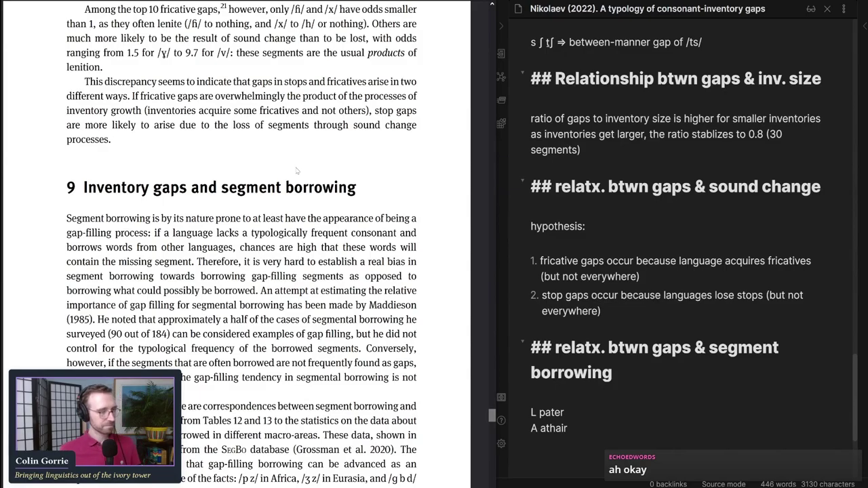
pyautogui.scroll(-10, 284, 161)
pyautogui.scroll(5, 284, 161)
pyautogui.scroll(3, 78, 54)
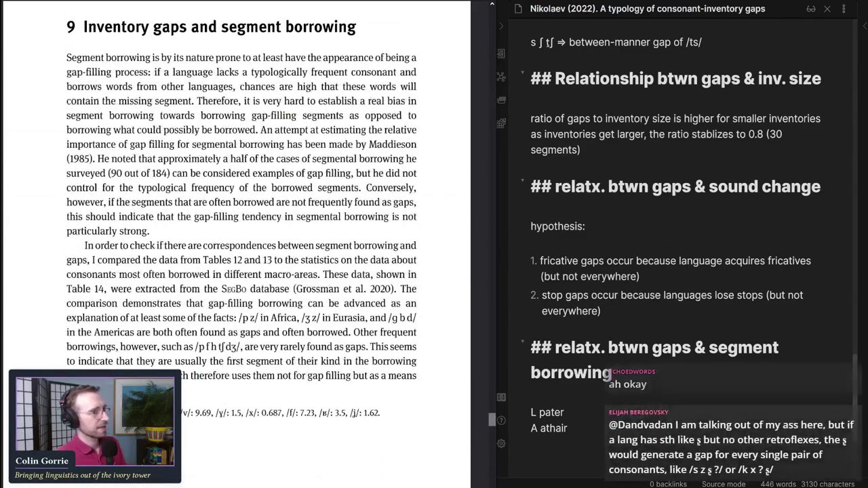
pyautogui.scroll(-5, 78, 54)
pyautogui.scroll(7, 78, 55)
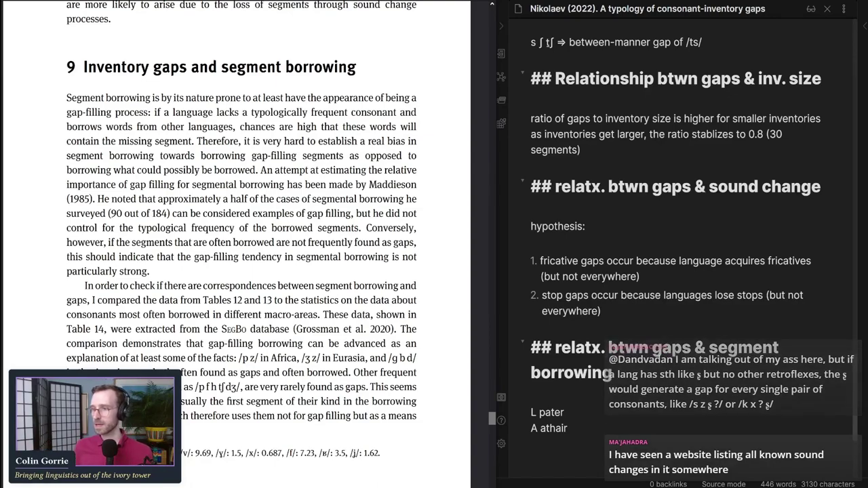
pyautogui.moveTo(156, 112); pyautogui.dragTo(161, 170)
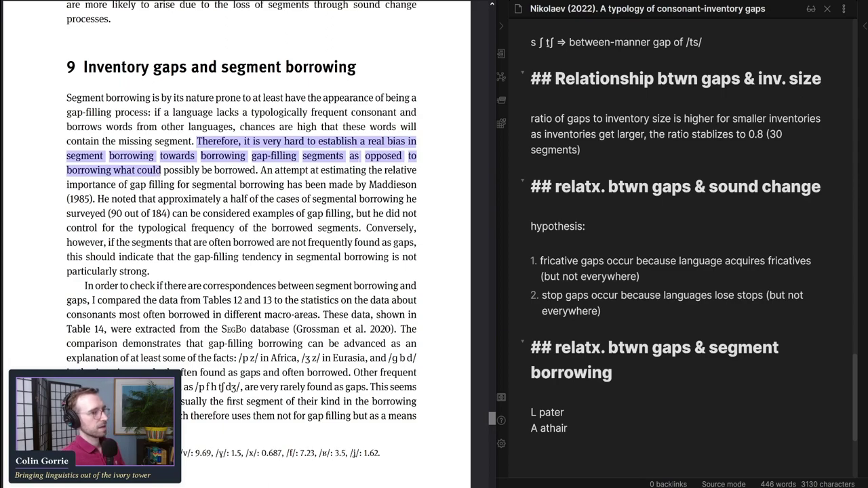
pyautogui.click(161, 170)
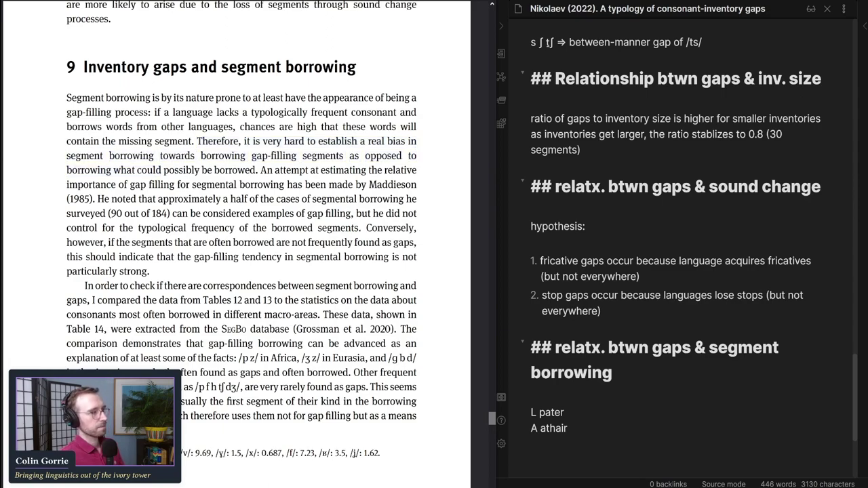
# Step: Examine Table 14 on the most commonly borrowed consonants by macro-area and read on into the section 10 conclusion
pyautogui.scroll(-10, 156, 219)
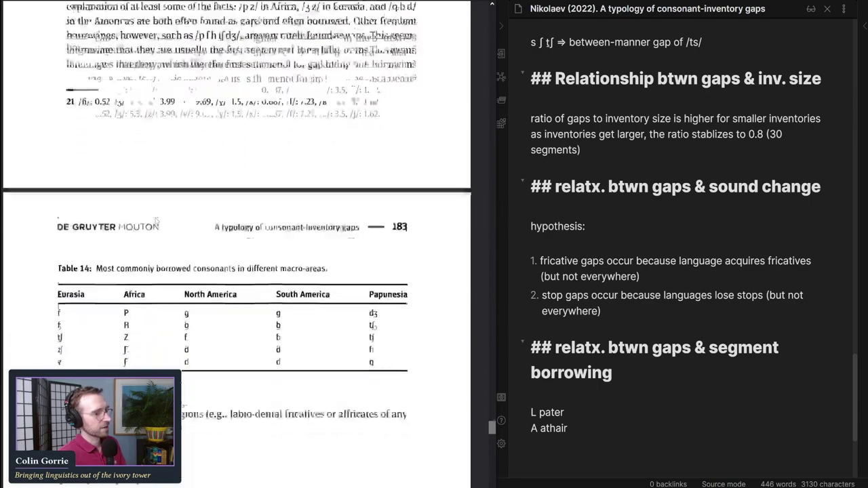
pyautogui.scroll(-3, 156, 220)
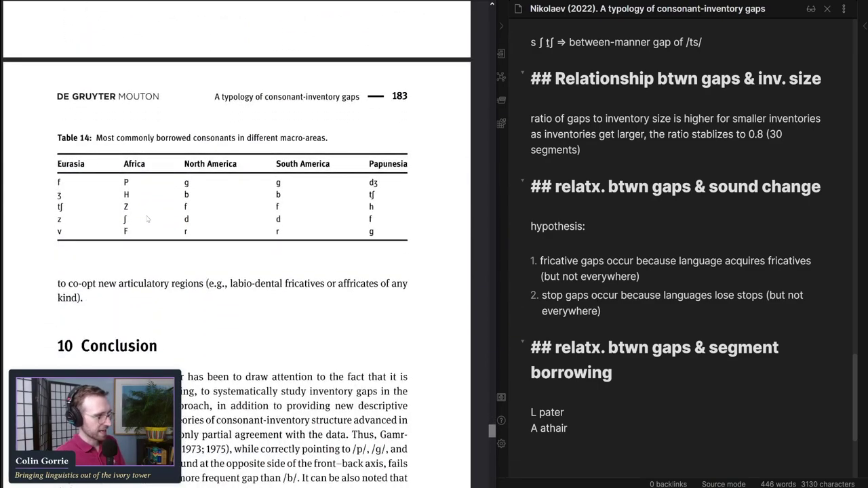
pyautogui.scroll(-3, 151, 218)
pyautogui.scroll(-4, 145, 217)
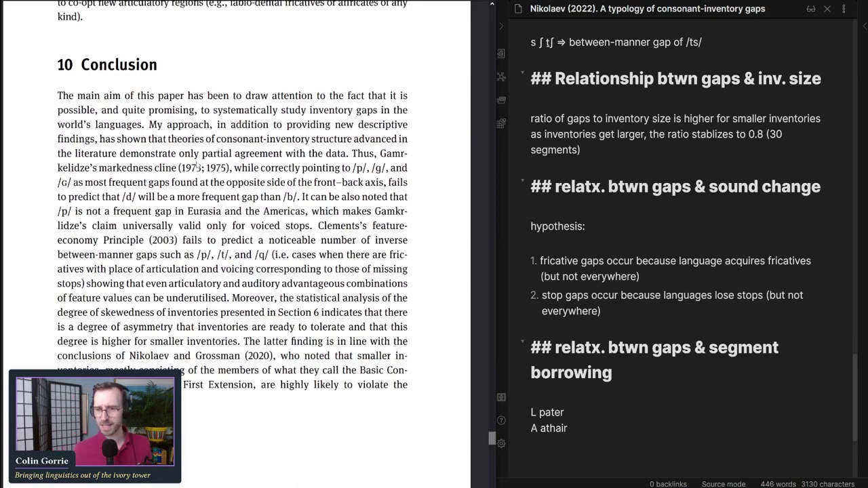